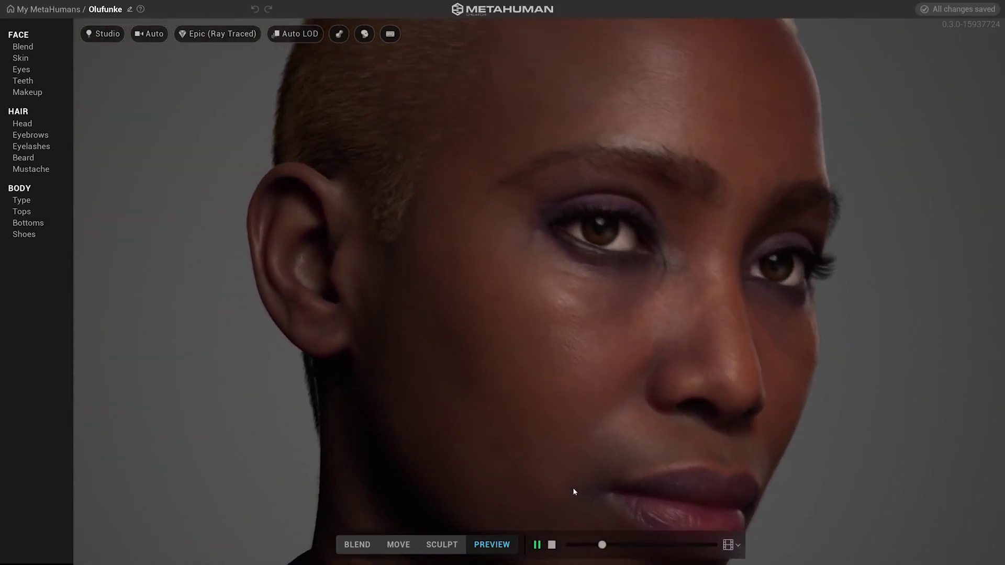
Step: Frame the character with the Face camera and inspect the head up close
{"action": "key", "text": "1"}
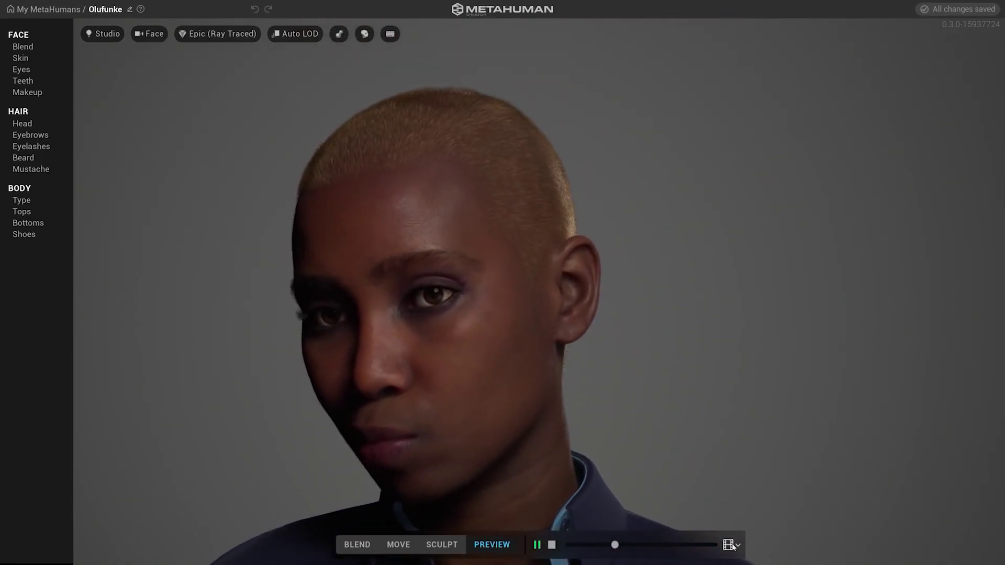
{"action": "scroll", "coordinate": [404, 349], "scroll_direction": "up", "scroll_amount": 6}
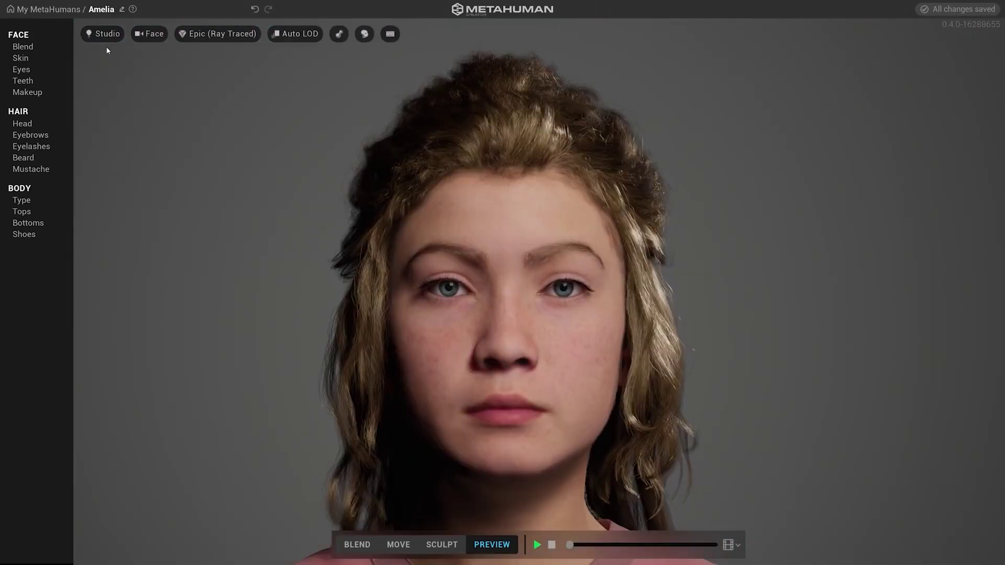
Step: Set the lighting environment to Indoor and inspect the face up close from an angle
{"action": "left_click", "coordinate": [107, 34]}
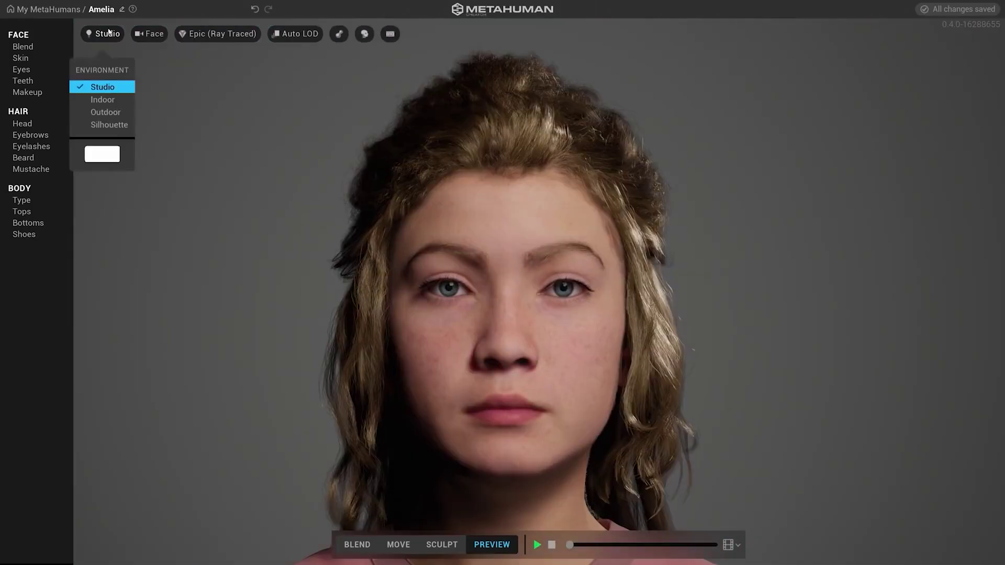
{"action": "left_click", "coordinate": [102, 100]}
{"action": "scroll", "coordinate": [489, 300], "scroll_direction": "up", "scroll_amount": 5}
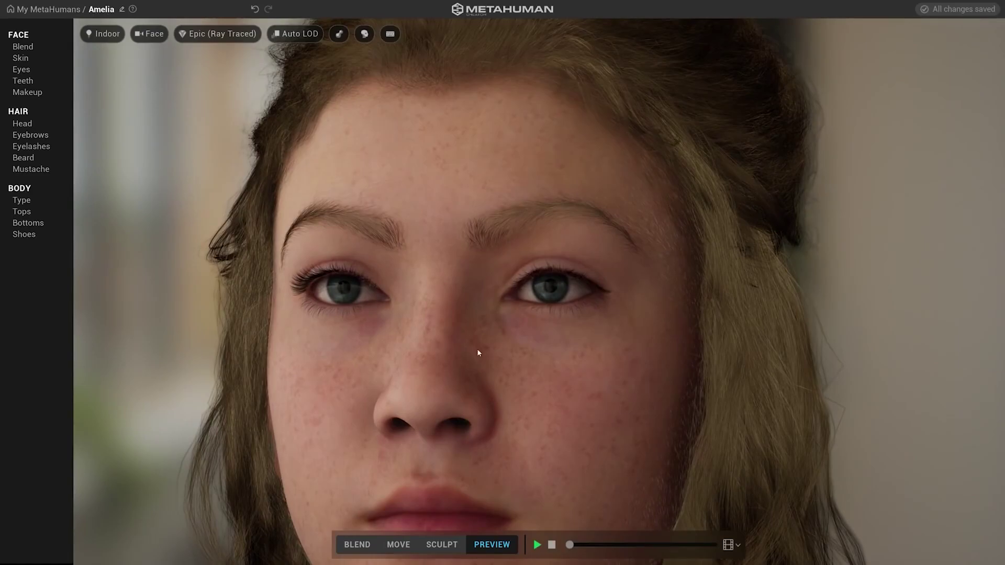
{"action": "left_click_drag", "start_coordinate": [477, 354], "coordinate": [404, 358]}
Step: Change the lighting environment to Outdoor and inspect the face from the front
{"action": "left_click", "coordinate": [107, 34]}
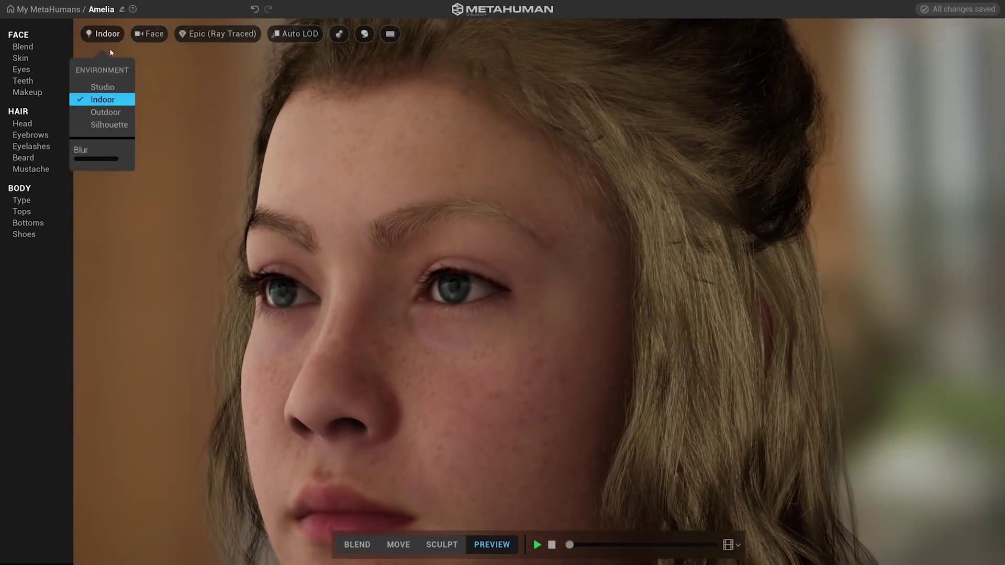
{"action": "left_click", "coordinate": [102, 110]}
{"action": "left_click_drag", "start_coordinate": [280, 329], "coordinate": [518, 415]}
Step: Preview the character's outline in the Silhouette environment and return the lighting to Studio
{"action": "left_click", "coordinate": [112, 36]}
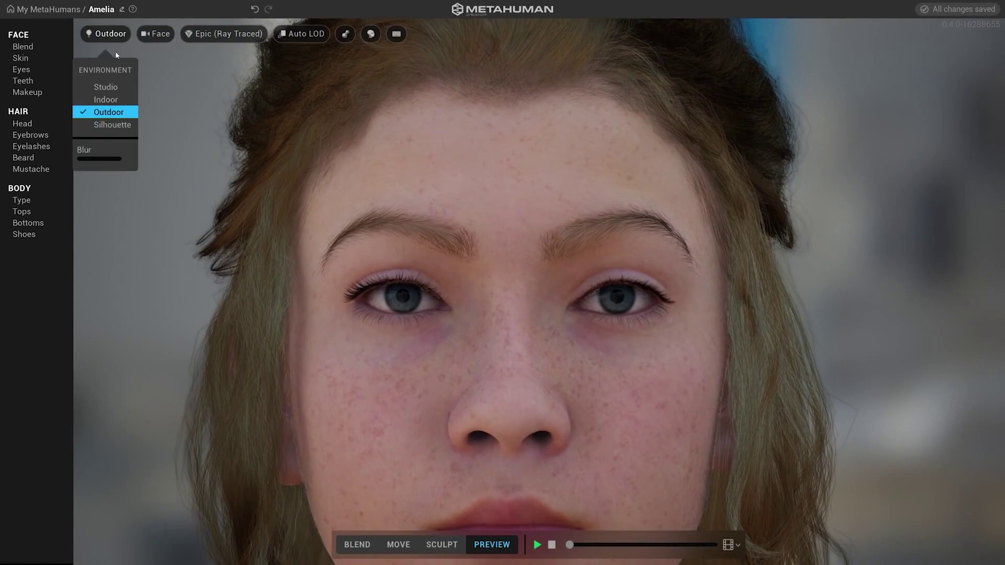
{"action": "left_click", "coordinate": [112, 125]}
{"action": "left_click_drag", "start_coordinate": [439, 357], "coordinate": [492, 347]}
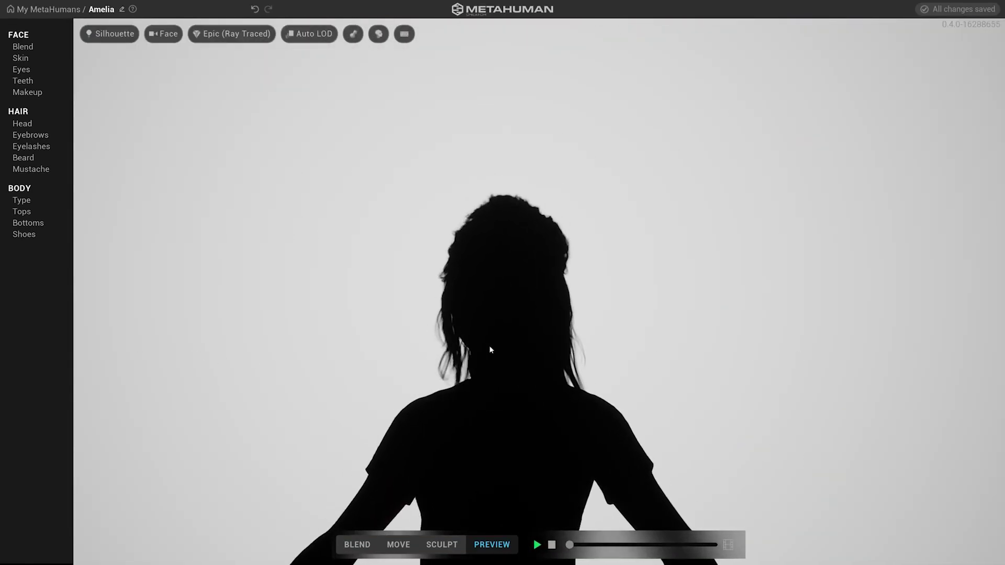
{"action": "left_click", "coordinate": [105, 33]}
{"action": "left_click", "coordinate": [110, 89]}
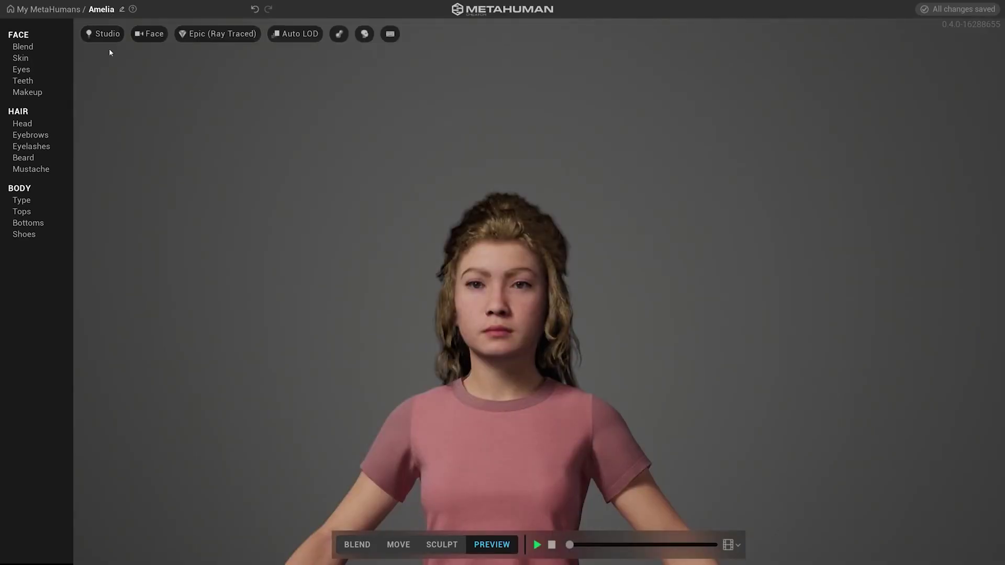
Step: Frame the character with the Body camera and the Torso camera in turn
{"action": "left_click", "coordinate": [145, 39]}
{"action": "left_click", "coordinate": [146, 113]}
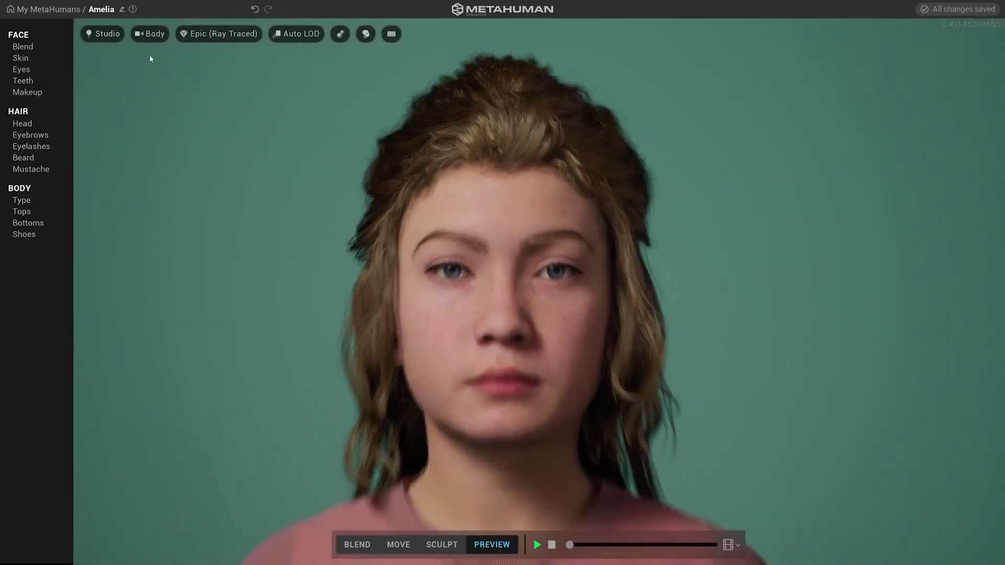
{"action": "left_click", "coordinate": [151, 37]}
{"action": "left_click", "coordinate": [145, 124]}
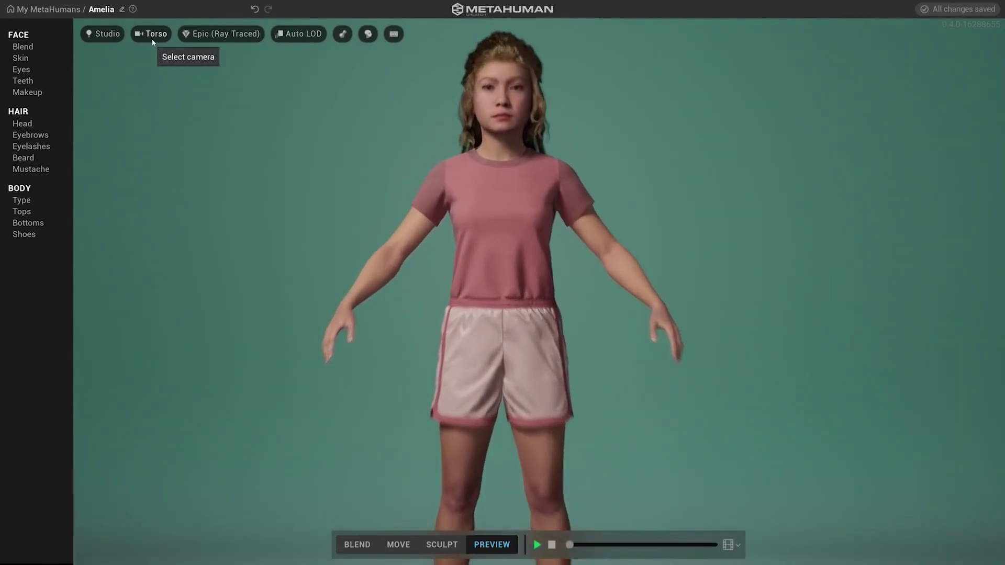
Step: Frame the character's legs with the Legs camera, and leave the camera selection on Auto
{"action": "left_click", "coordinate": [153, 41]}
{"action": "left_click", "coordinate": [145, 138]}
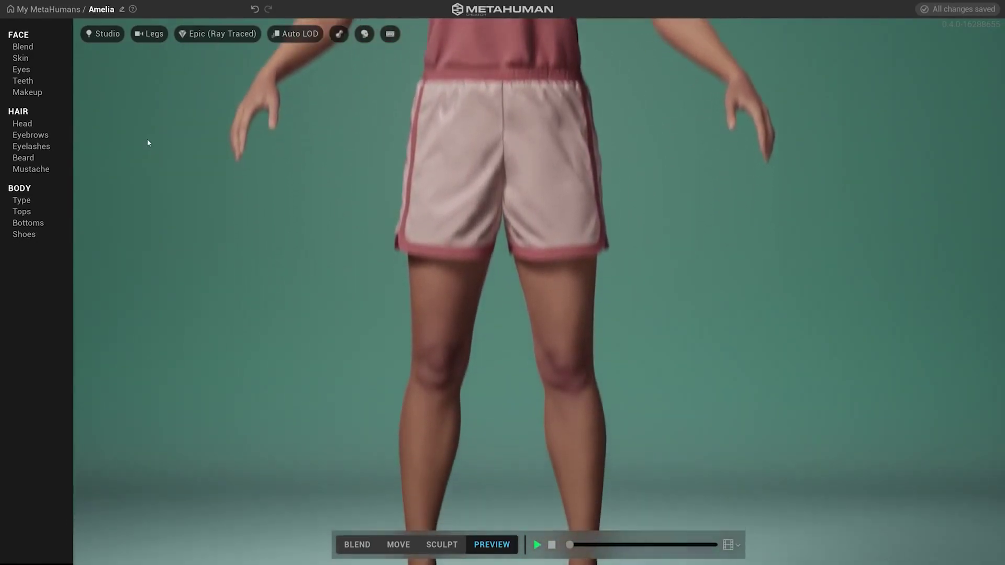
{"action": "left_click", "coordinate": [151, 34]}
{"action": "left_click", "coordinate": [150, 88]}
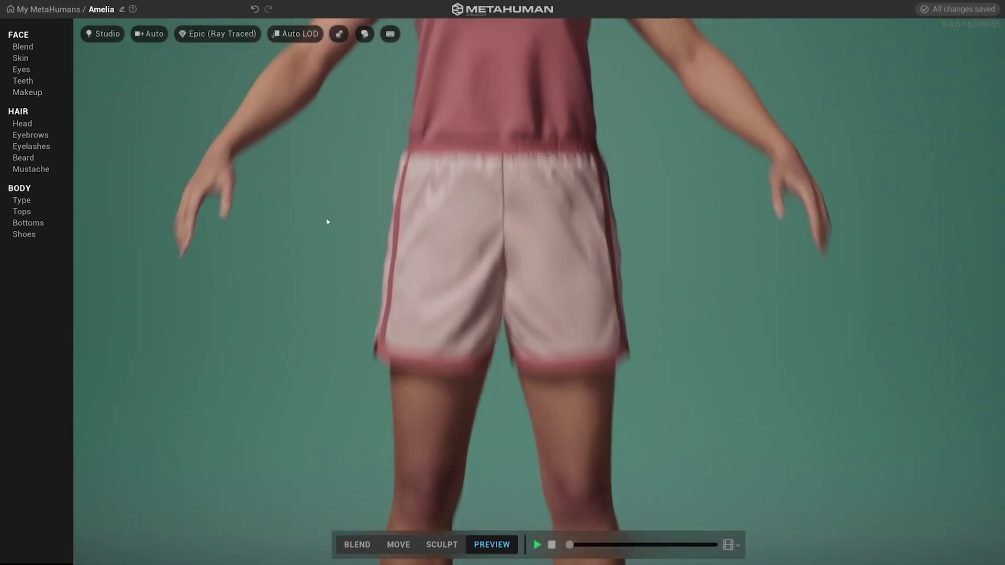
Step: Set the level of detail to LOD 1 and examine the hair strands beside the face up close
{"action": "left_click", "coordinate": [221, 33]}
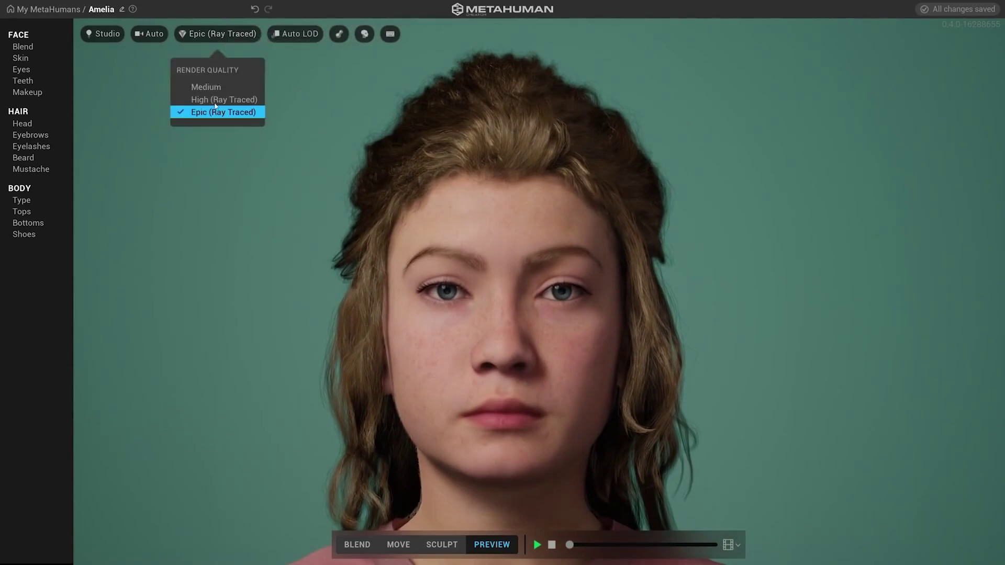
{"action": "left_click", "coordinate": [299, 34]}
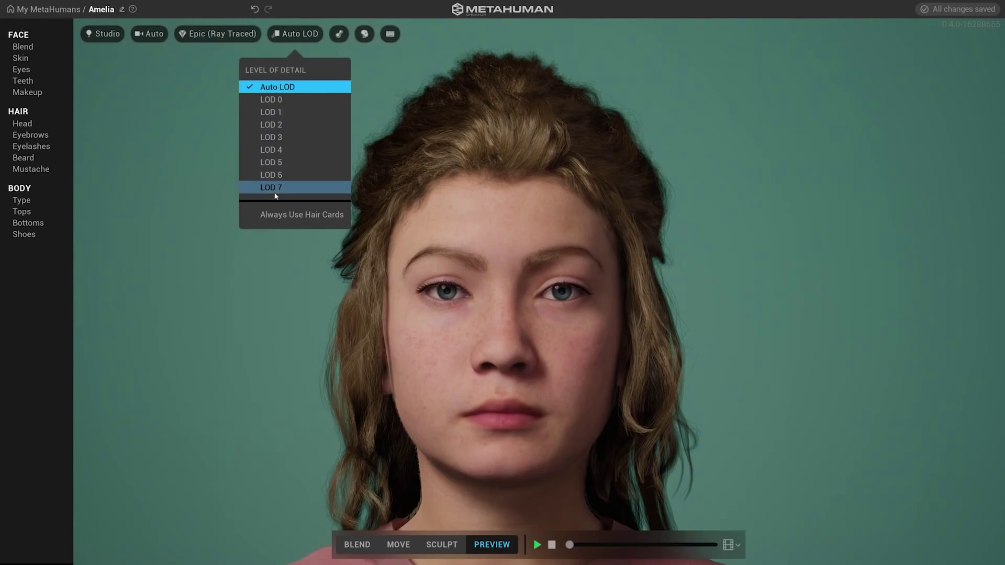
{"action": "left_click", "coordinate": [273, 112]}
{"action": "left_click_drag", "start_coordinate": [630, 225], "coordinate": [361, 217]}
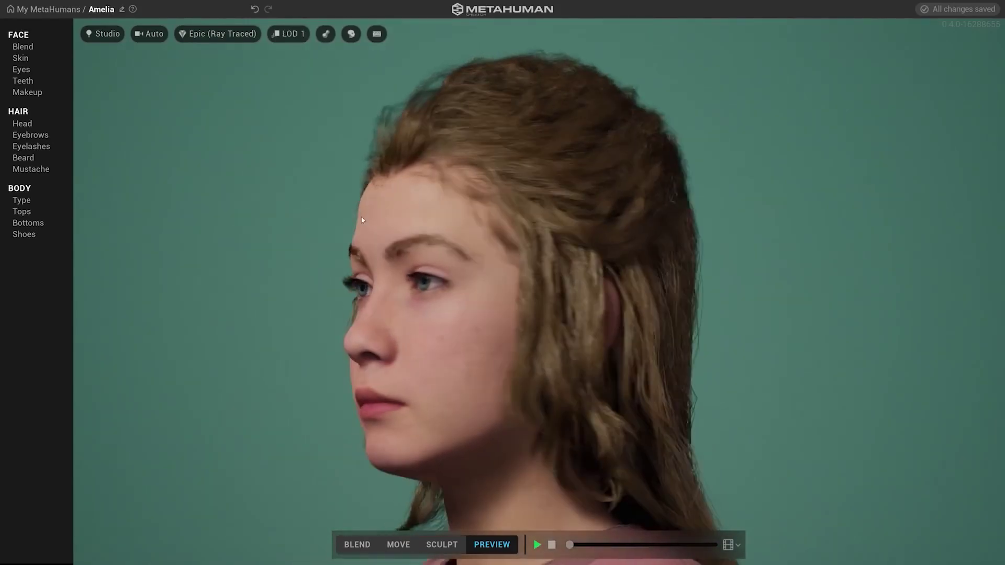
{"action": "scroll", "coordinate": [620, 307], "scroll_direction": "up", "scroll_amount": 5}
{"action": "middle_click_drag", "start_coordinate": [682, 283], "coordinate": [495, 325]}
{"action": "left_click_drag", "start_coordinate": [494, 325], "coordinate": [589, 235]}
Step: Compare the hair at LOD 0 and LOD 1, and return the level of detail to Auto LOD
{"action": "left_click", "coordinate": [294, 39]}
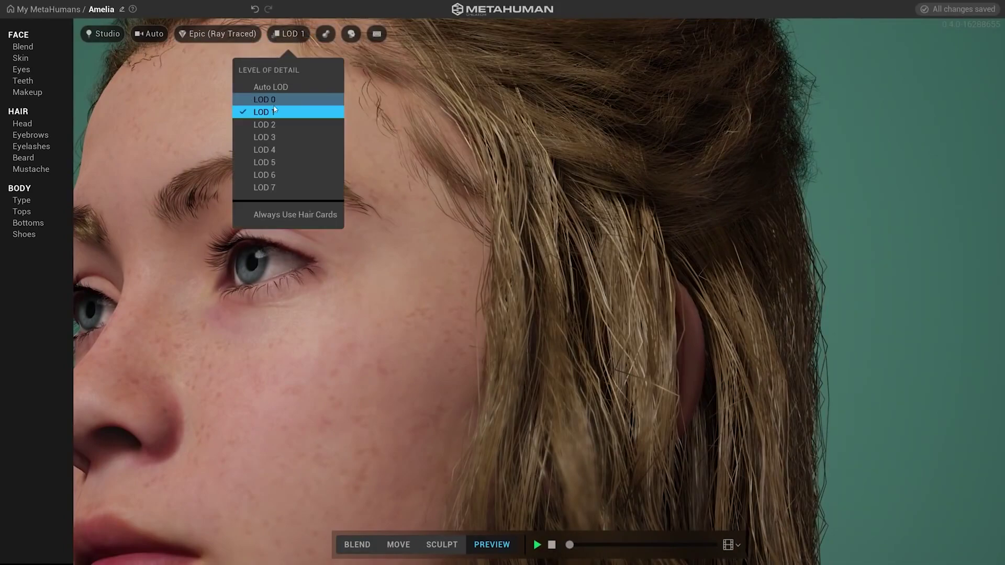
{"action": "left_click", "coordinate": [272, 99]}
{"action": "left_click", "coordinate": [287, 36]}
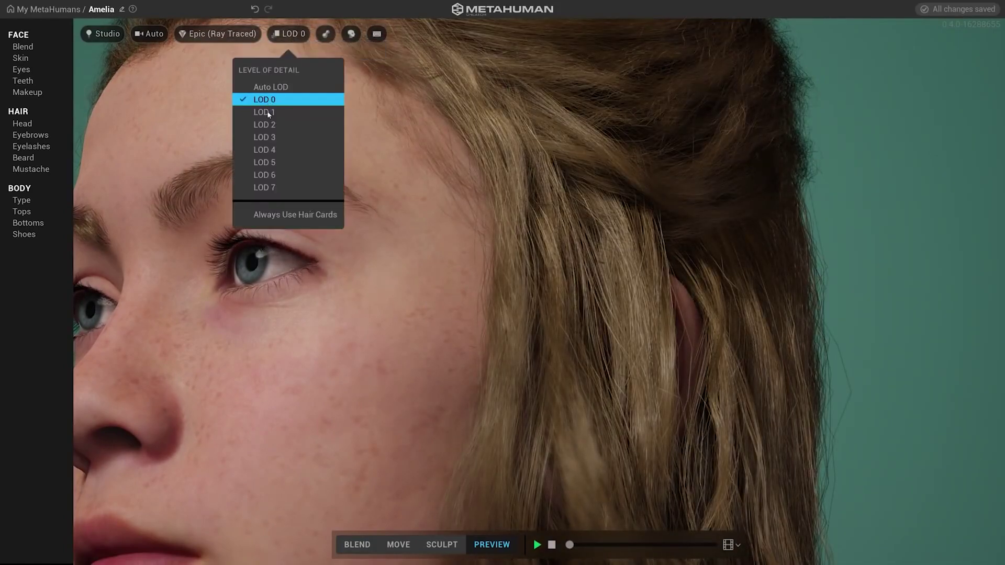
{"action": "left_click", "coordinate": [268, 112]}
{"action": "left_click", "coordinate": [287, 34]}
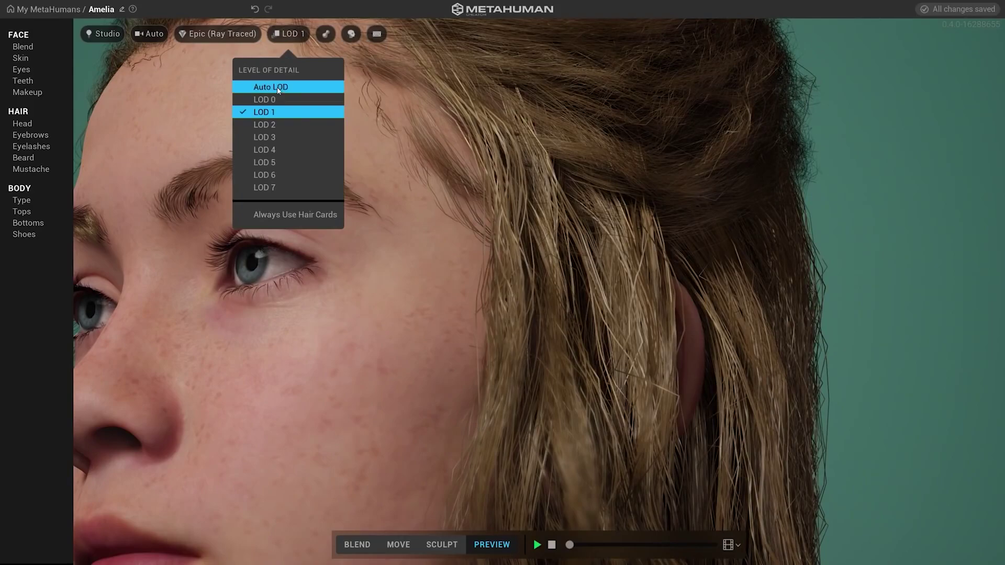
{"action": "left_click", "coordinate": [271, 87]}
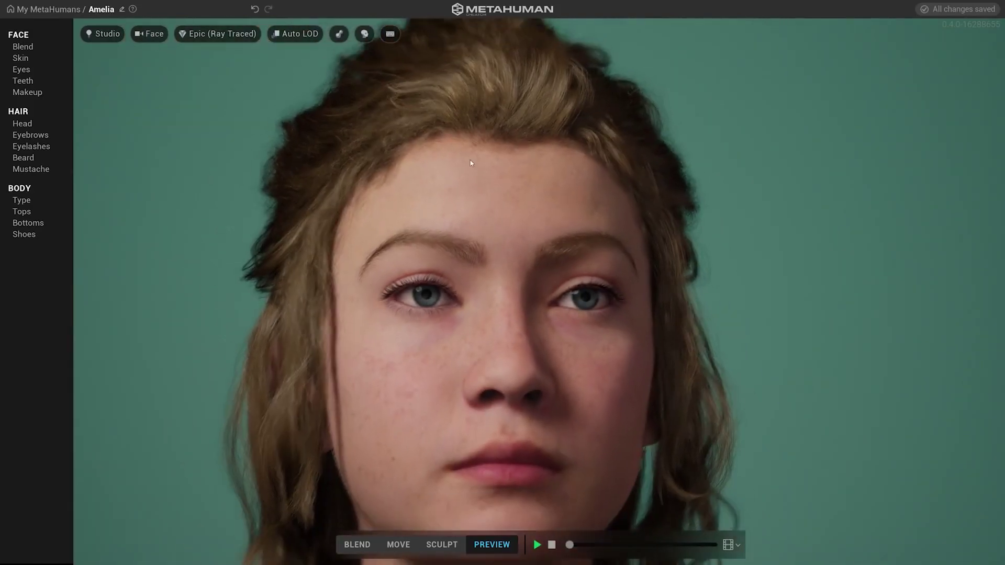
Step: Show the skin in plain grey clay shading and examine the facial surface detail under different lighting angles
{"action": "left_click", "coordinate": [339, 33]}
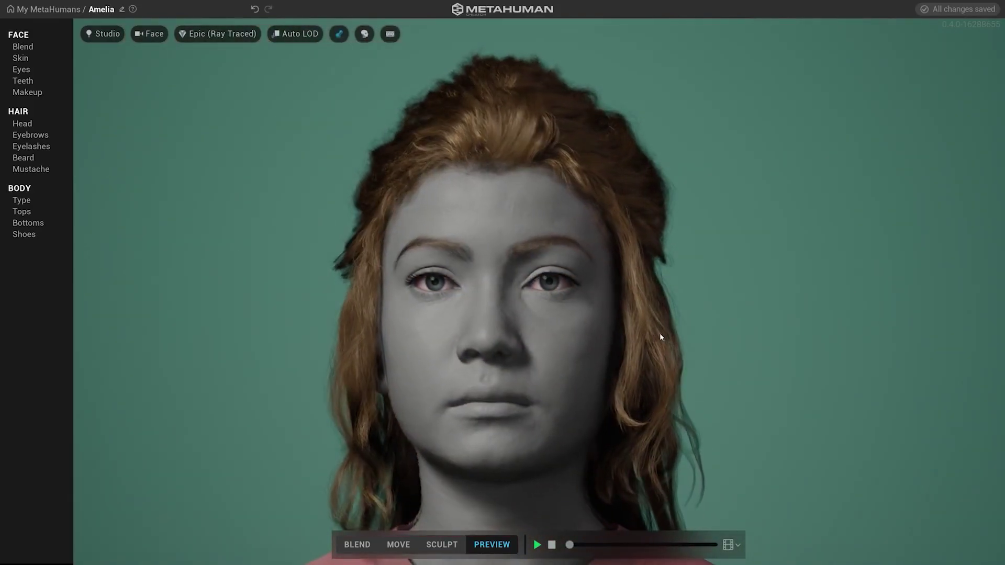
{"action": "left_click_drag", "start_coordinate": [659, 333], "coordinate": [576, 331]}
{"action": "scroll", "coordinate": [603, 409], "scroll_direction": "up", "scroll_amount": 4}
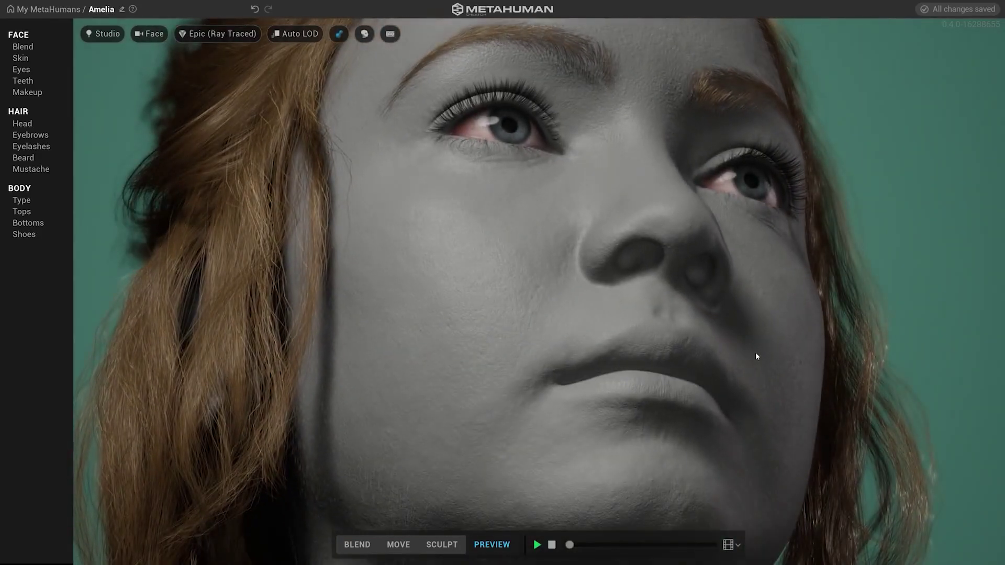
{"action": "left_click_drag", "start_coordinate": [755, 352], "coordinate": [614, 324]}
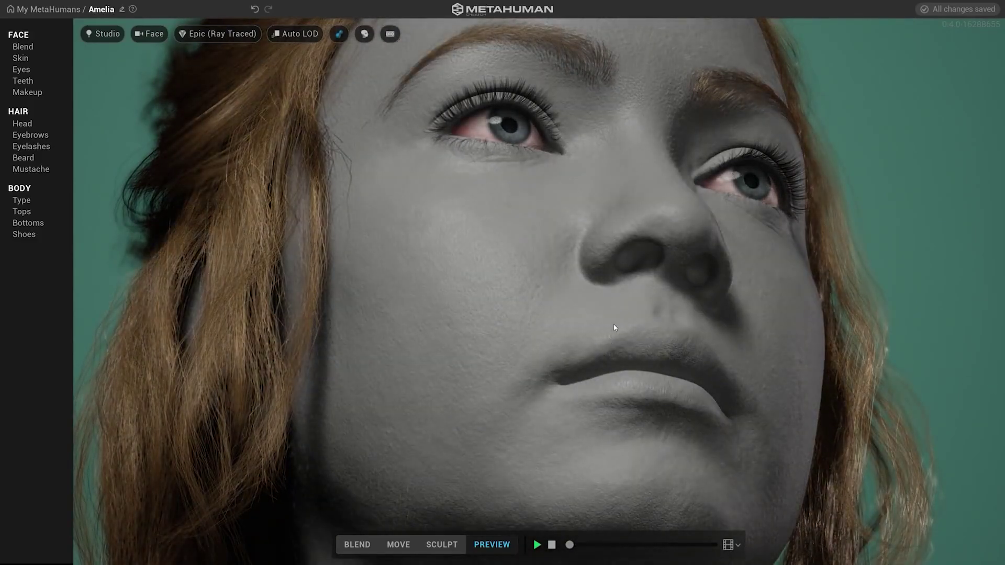
{"action": "scroll", "coordinate": [614, 324], "scroll_direction": "down", "scroll_amount": 1}
Step: Turn off the clay shading and hide the character's hair
{"action": "left_click", "coordinate": [337, 37]}
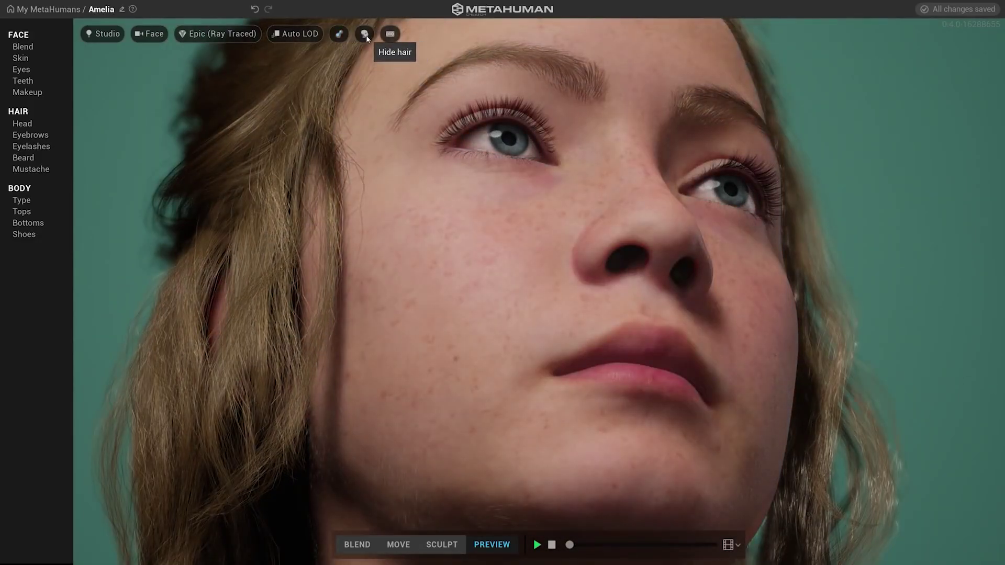
{"action": "left_click", "coordinate": [364, 34]}
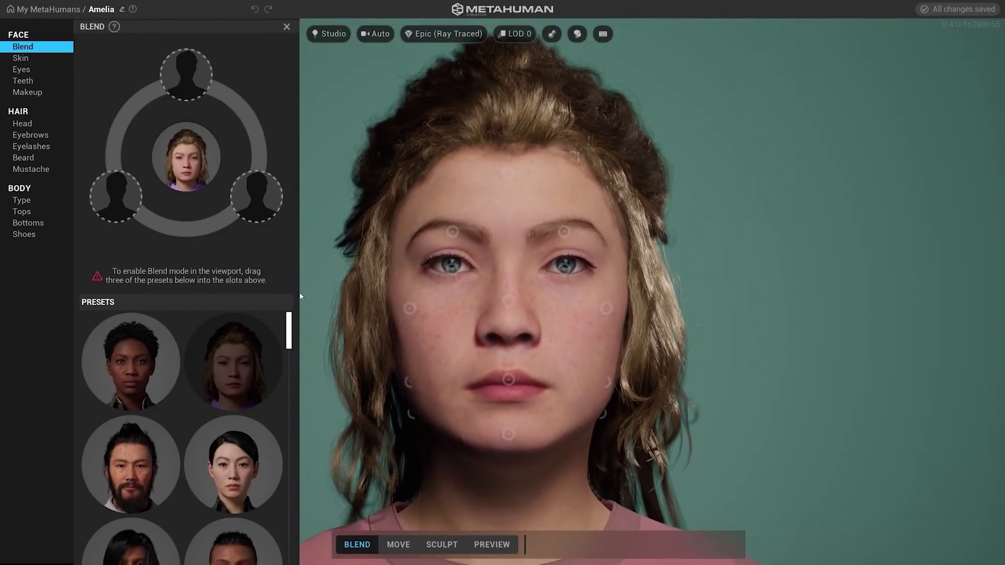
Step: Place the preset of a pale woman with short dark hair in the lower-right slot of the blend wheel
{"action": "scroll", "coordinate": [120, 350], "scroll_direction": "down", "scroll_amount": 3}
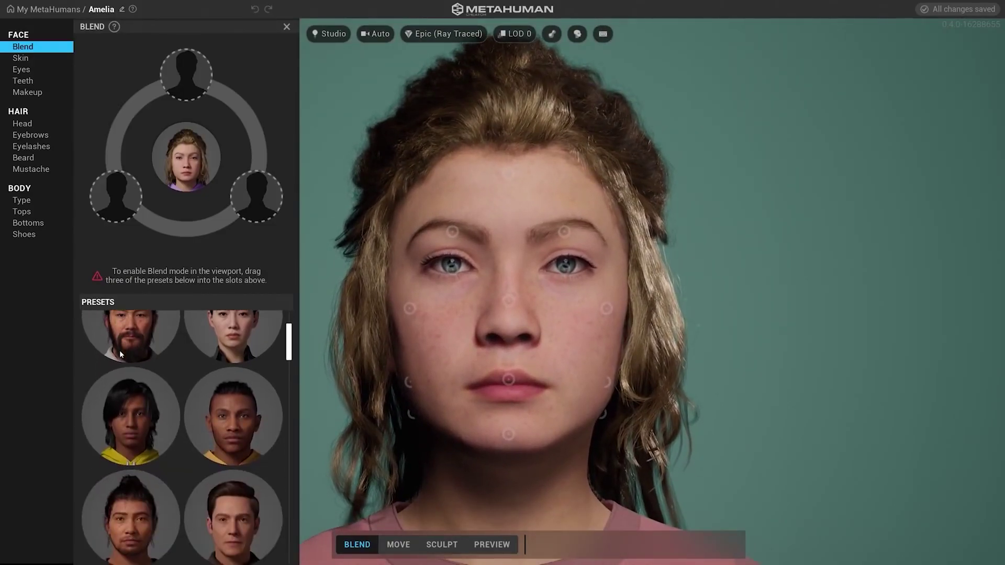
{"action": "scroll", "coordinate": [120, 352], "scroll_direction": "down", "scroll_amount": 5}
{"action": "scroll", "coordinate": [181, 363], "scroll_direction": "down", "scroll_amount": 10}
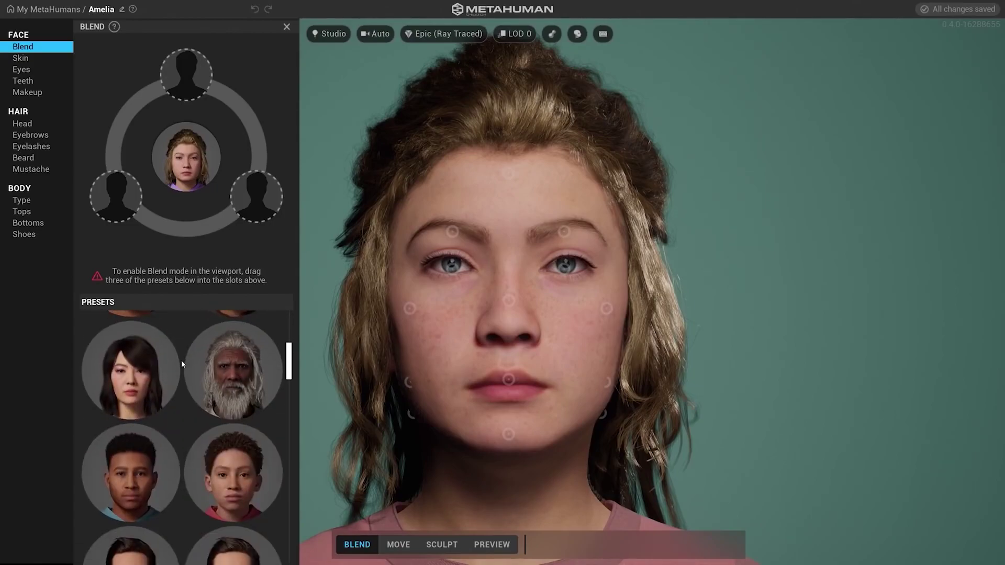
{"action": "scroll", "coordinate": [181, 361], "scroll_direction": "down", "scroll_amount": 12}
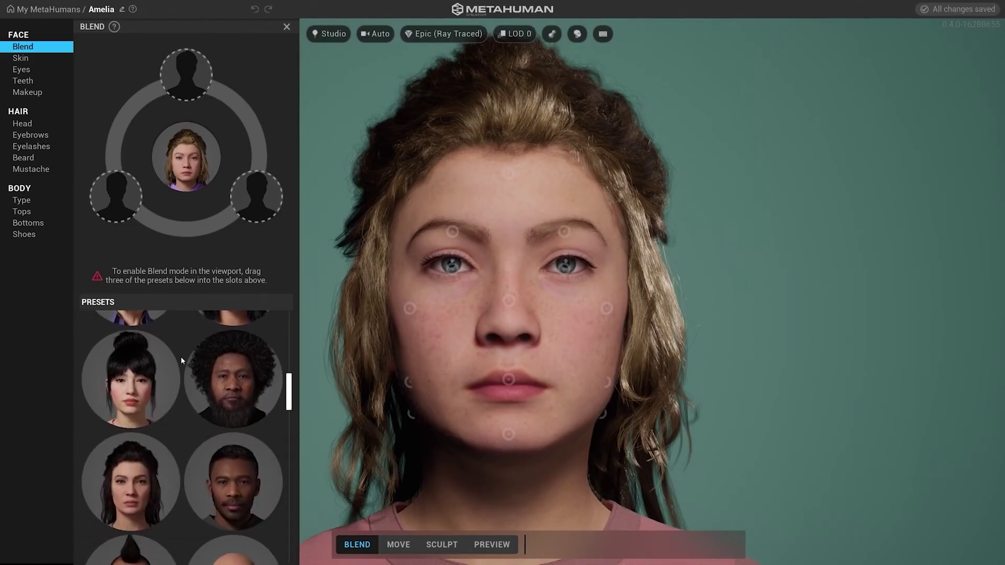
{"action": "scroll", "coordinate": [181, 361], "scroll_direction": "down", "scroll_amount": 3}
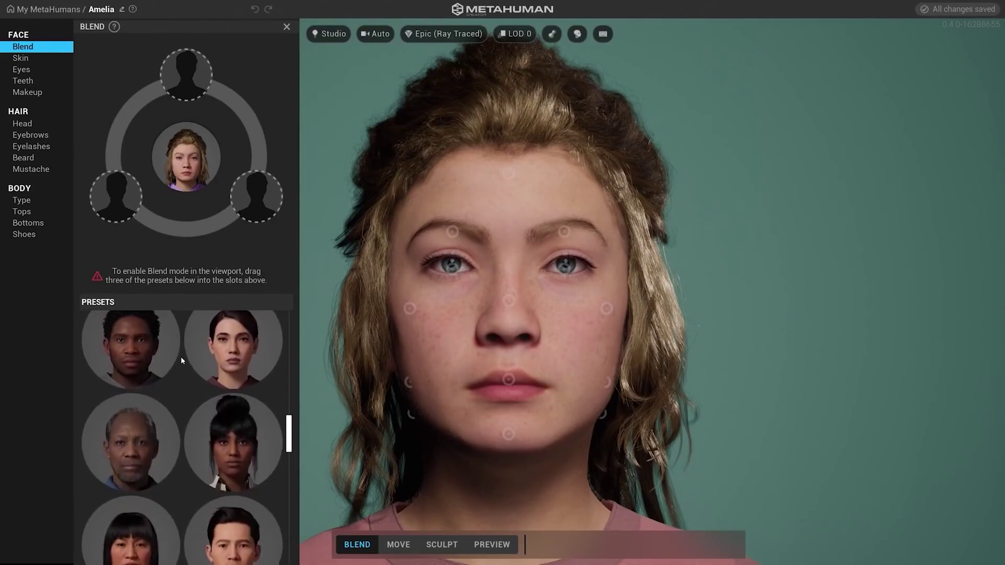
{"action": "left_click_drag", "start_coordinate": [243, 363], "coordinate": [257, 204]}
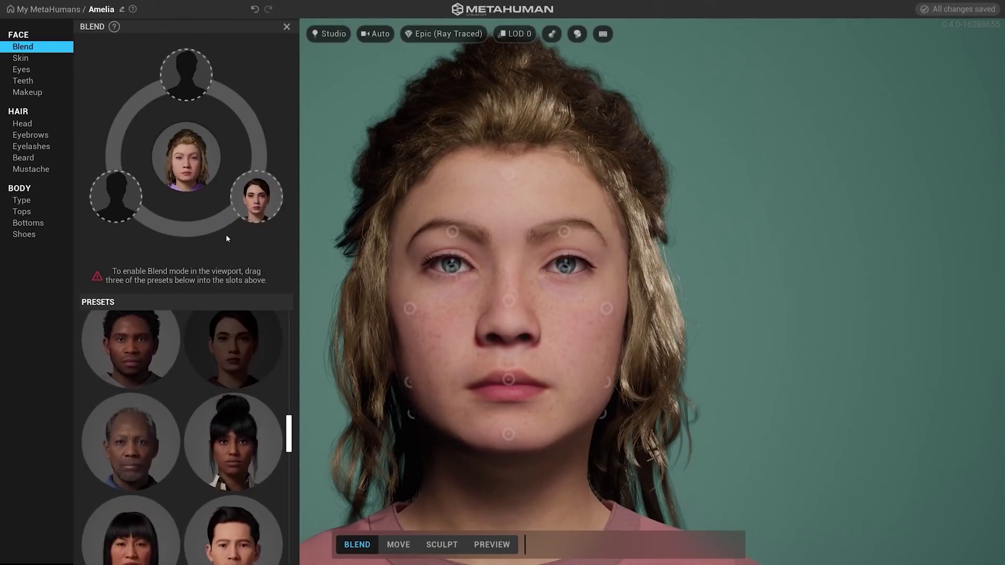
Step: Place the preset of a woman with tied-back dark hair, below the mohawk man, in the top slot of the blend wheel
{"action": "scroll", "coordinate": [227, 459], "scroll_direction": "down", "scroll_amount": 4}
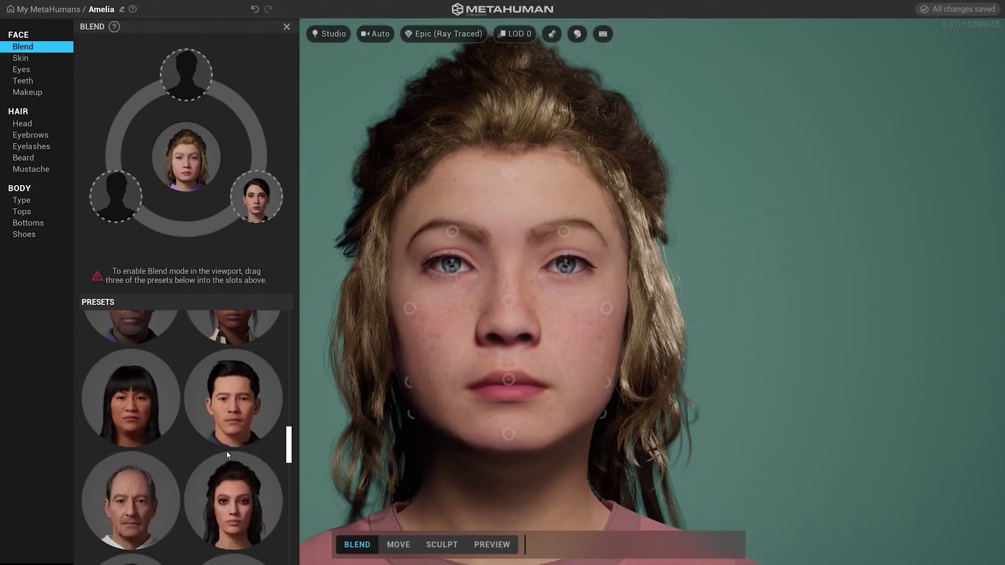
{"action": "scroll", "coordinate": [223, 403], "scroll_direction": "down", "scroll_amount": 8}
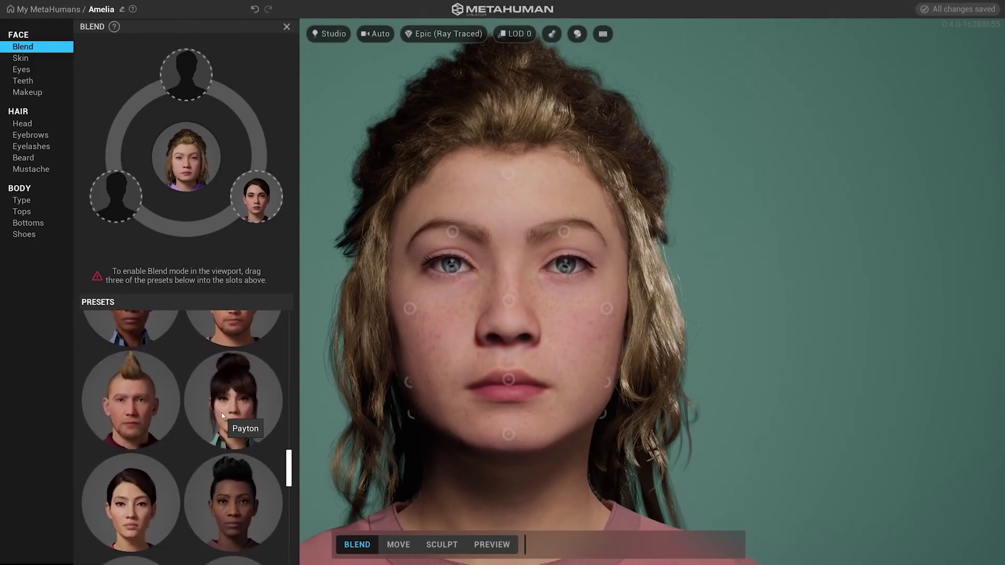
{"action": "scroll", "coordinate": [144, 476], "scroll_direction": "down", "scroll_amount": 1}
{"action": "left_click_drag", "start_coordinate": [126, 473], "coordinate": [186, 75]}
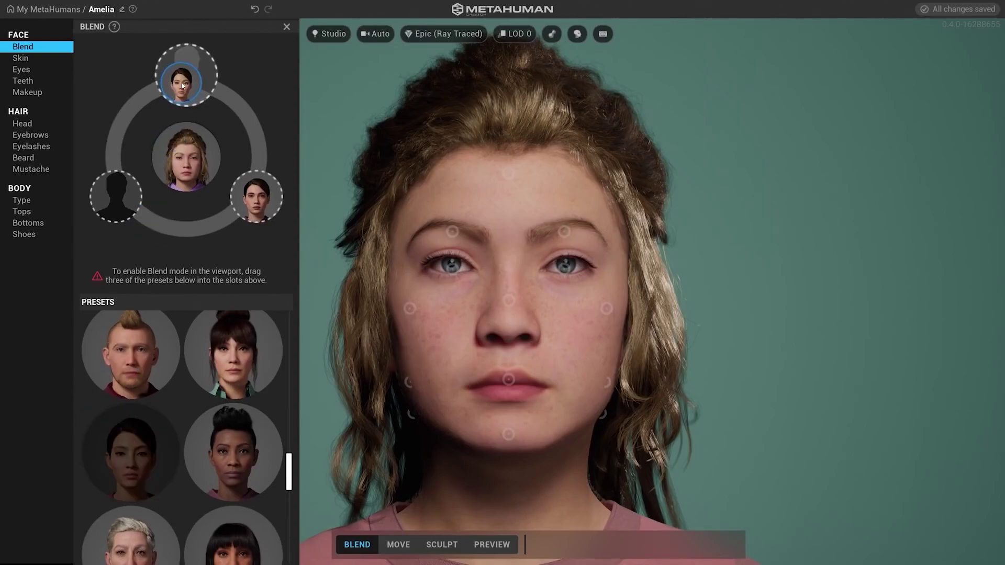
Step: Place the Roux preset, the woman with long dark hair and a fringe, in the lower-left slot of the blend wheel
{"action": "scroll", "coordinate": [225, 414], "scroll_direction": "down", "scroll_amount": 3}
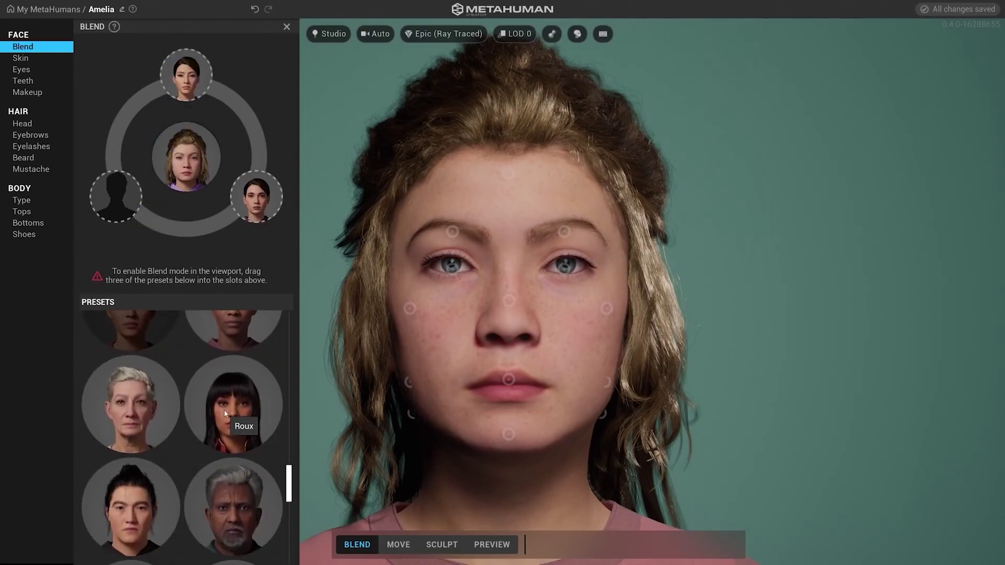
{"action": "scroll", "coordinate": [257, 404], "scroll_direction": "down", "scroll_amount": 5}
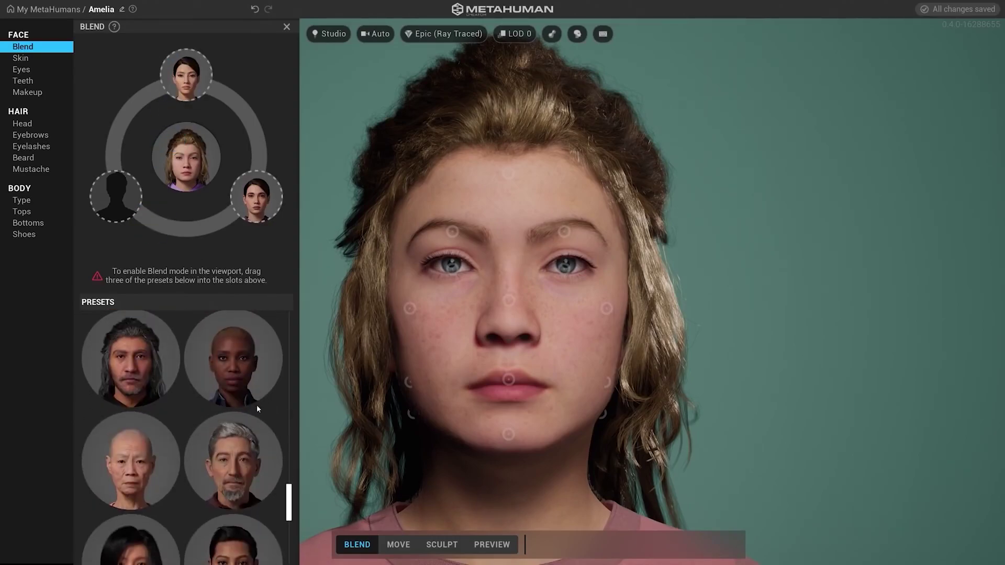
{"action": "scroll", "coordinate": [256, 404], "scroll_direction": "down", "scroll_amount": 3}
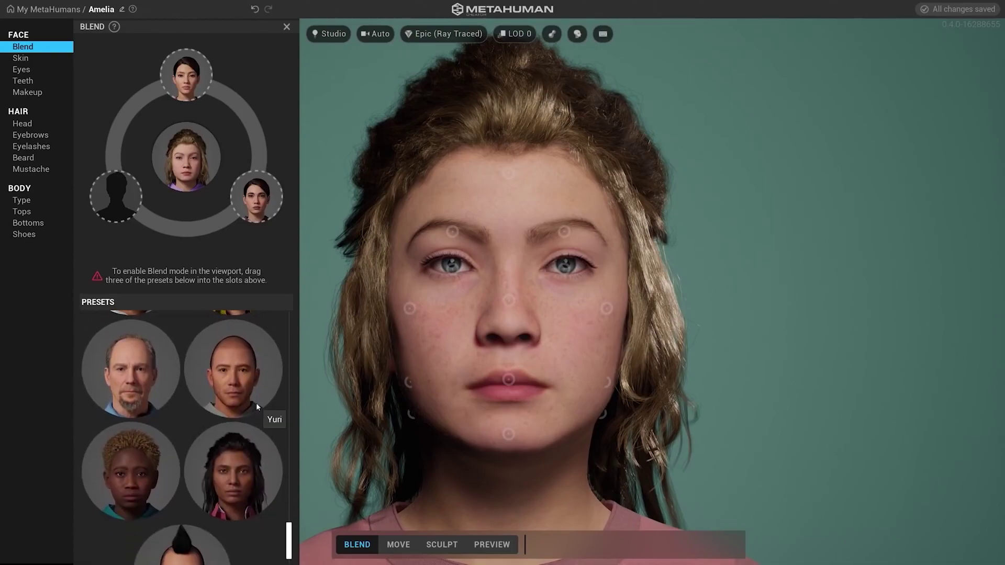
{"action": "scroll", "coordinate": [256, 403], "scroll_direction": "up", "scroll_amount": 2}
{"action": "scroll", "coordinate": [256, 406], "scroll_direction": "up", "scroll_amount": 5}
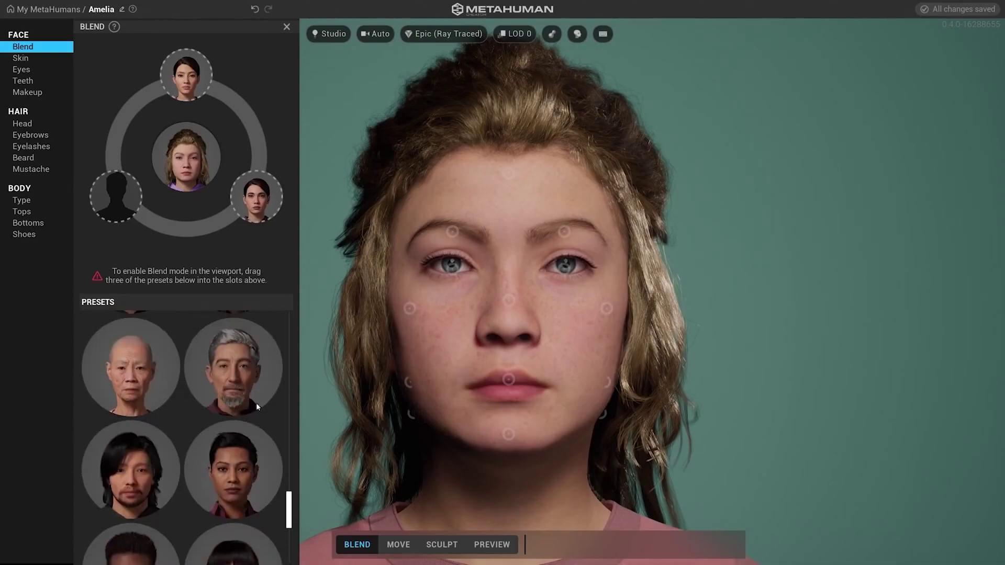
{"action": "left_click_drag", "start_coordinate": [248, 413], "coordinate": [115, 199]}
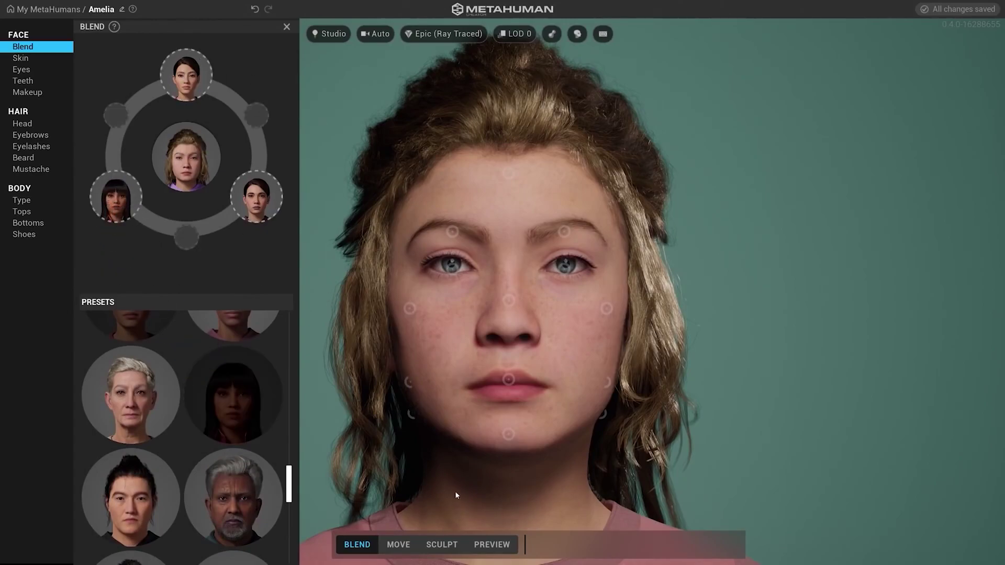
Step: Blend the mouth and chin of the face between the three presets
{"action": "left_click_drag", "start_coordinate": [512, 365], "coordinate": [554, 293]}
{"action": "left_click_drag", "start_coordinate": [556, 348], "coordinate": [556, 309]}
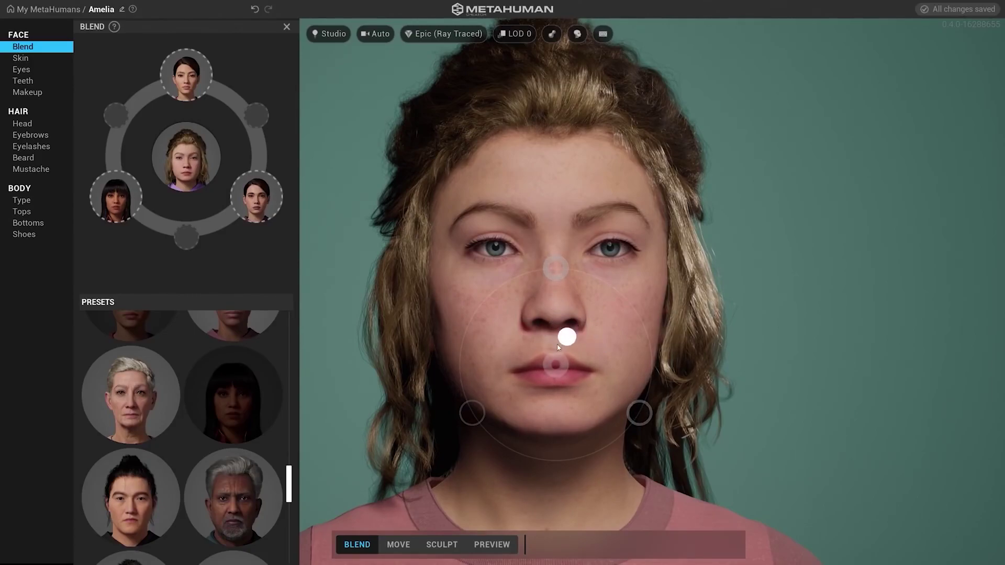
{"action": "left_click_drag", "start_coordinate": [554, 421], "coordinate": [615, 492]}
Step: Blend the side of the jaw between the presets with the head in three-quarter view
{"action": "left_click_drag", "start_coordinate": [500, 488], "coordinate": [765, 424]}
{"action": "left_click_drag", "start_coordinate": [695, 409], "coordinate": [741, 228]}
{"action": "right_click_drag", "start_coordinate": [734, 268], "coordinate": [584, 377]}
{"action": "mouse_move", "coordinate": [542, 393]}
{"action": "left_mouse_down"}
{"action": "mouse_move", "coordinate": [579, 381]}
{"action": "mouse_move", "coordinate": [510, 436]}
{"action": "mouse_move", "coordinate": [596, 332]}
{"action": "mouse_move", "coordinate": [533, 406]}
{"action": "left_mouse_up"}
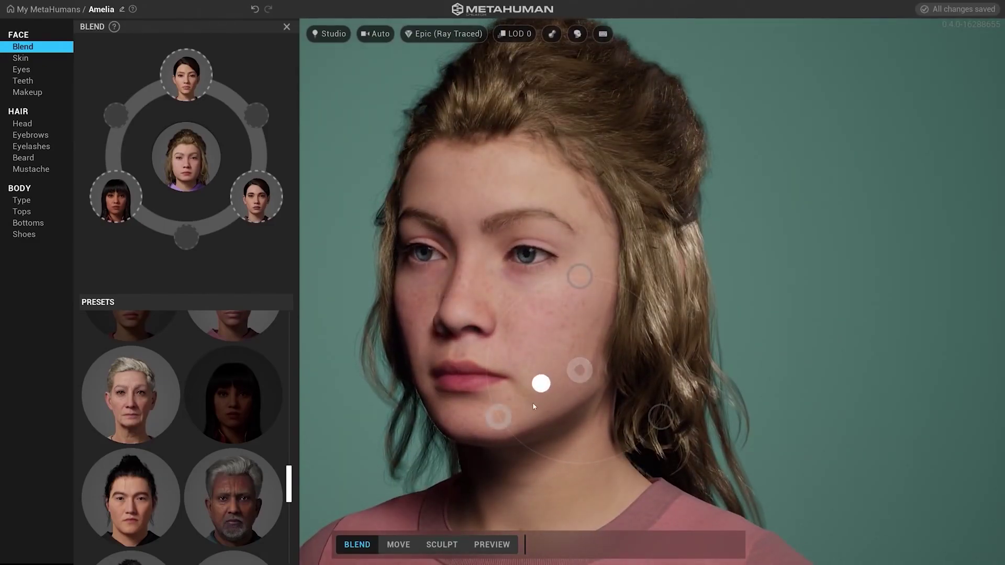
Step: Blend the nose between the presets with the head in profile, and return to the front view
{"action": "right_click_drag", "start_coordinate": [508, 339], "coordinate": [624, 374]}
{"action": "right_click_drag", "start_coordinate": [527, 404], "coordinate": [912, 310]}
{"action": "mouse_move", "coordinate": [756, 220]}
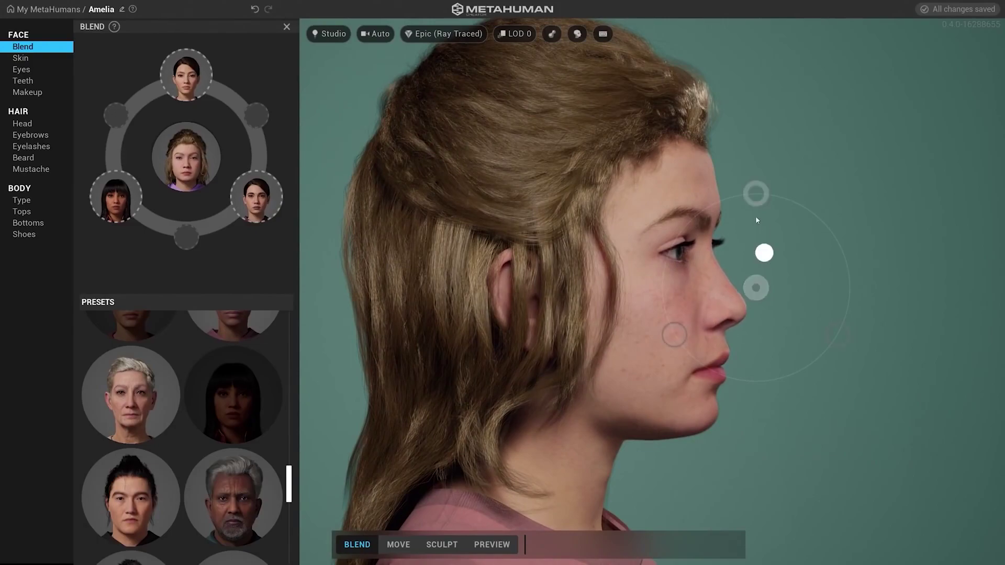
{"action": "left_click_drag", "start_coordinate": [755, 192], "coordinate": [840, 339]}
{"action": "left_click_drag", "start_coordinate": [749, 259], "coordinate": [744, 224]}
{"action": "left_click_drag", "start_coordinate": [752, 304], "coordinate": [462, 316]}
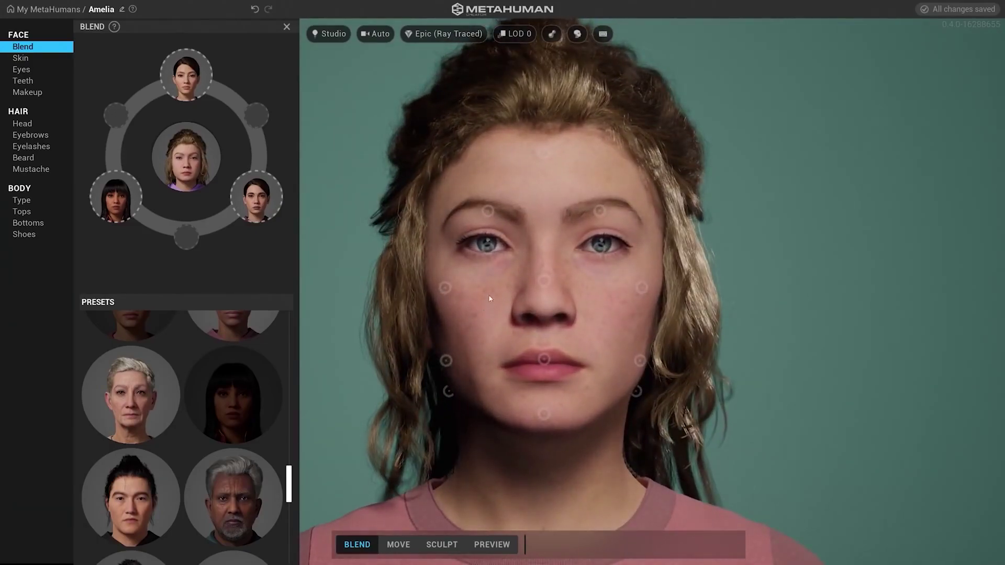
Step: Blend the brow and eye region between the presets, trying a full blend toward Roux
{"action": "mouse_move", "coordinate": [483, 242]}
{"action": "left_mouse_down"}
{"action": "mouse_move", "coordinate": [480, 186]}
{"action": "mouse_move", "coordinate": [445, 272]}
{"action": "mouse_move", "coordinate": [417, 293]}
{"action": "left_mouse_up"}
{"action": "left_click_drag", "start_coordinate": [496, 318], "coordinate": [488, 224]}
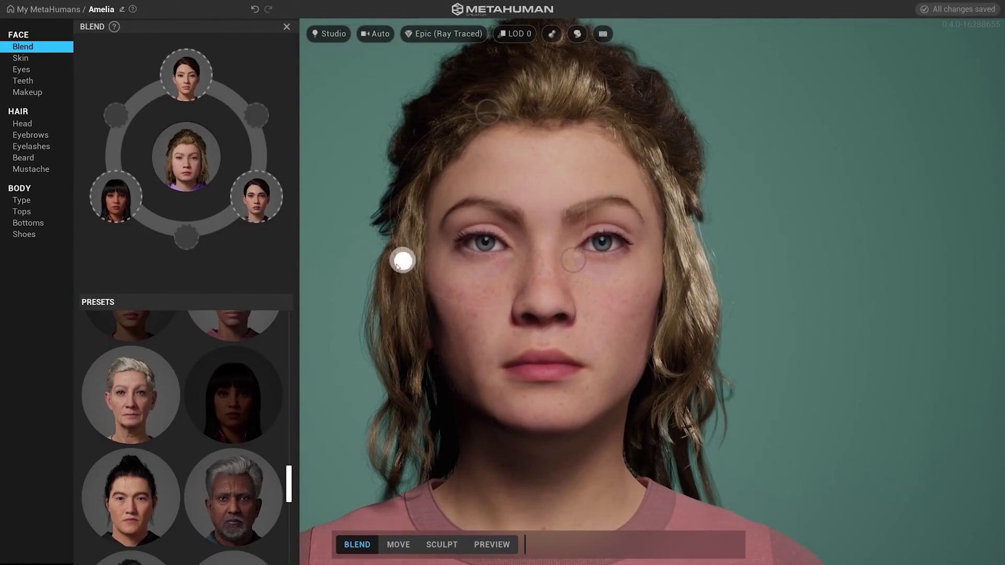
{"action": "left_click_drag", "start_coordinate": [403, 260], "coordinate": [415, 497]}
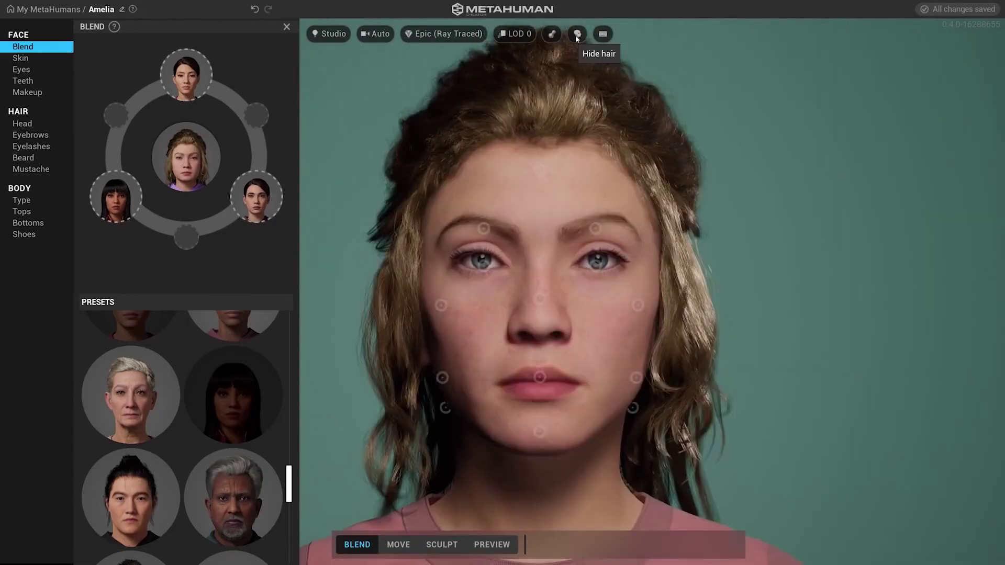
Step: Hide the hair and blend the ears and the sides of the skull between the presets
{"action": "left_click", "coordinate": [577, 34]}
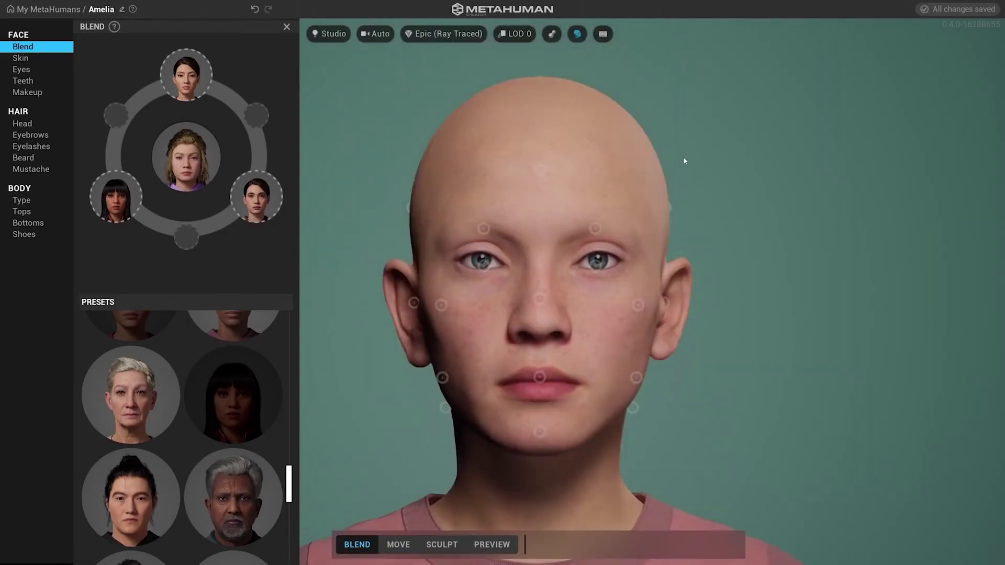
{"action": "left_click_drag", "start_coordinate": [671, 290], "coordinate": [711, 253]}
{"action": "left_click_drag", "start_coordinate": [426, 307], "coordinate": [431, 280]}
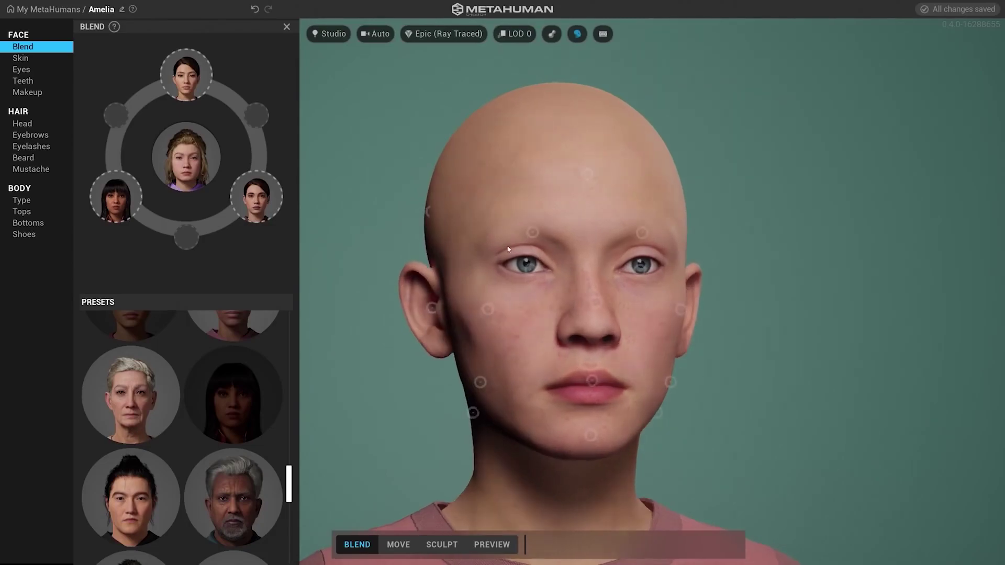
{"action": "left_click_drag", "start_coordinate": [431, 212], "coordinate": [468, 245]}
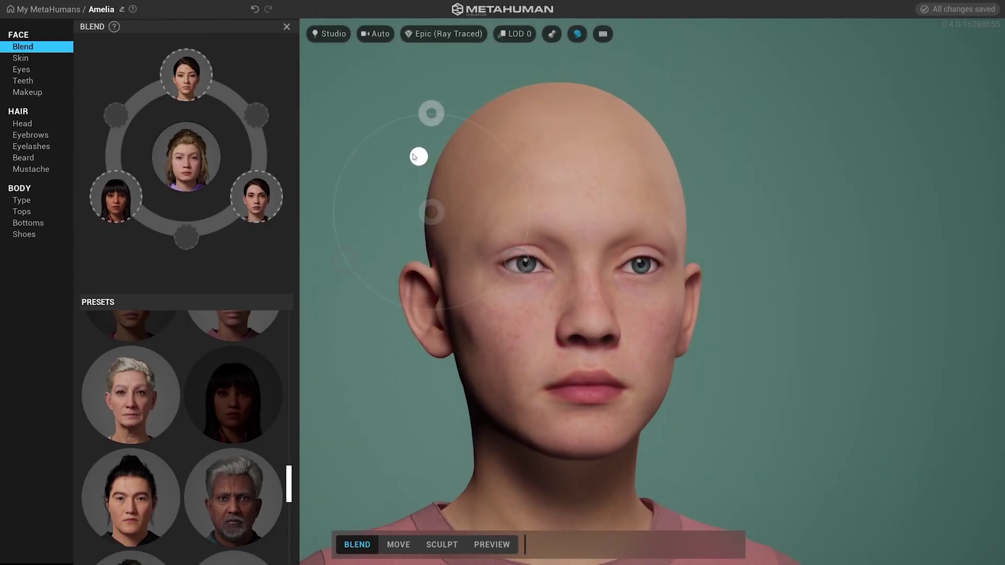
{"action": "left_click_drag", "start_coordinate": [419, 156], "coordinate": [384, 177]}
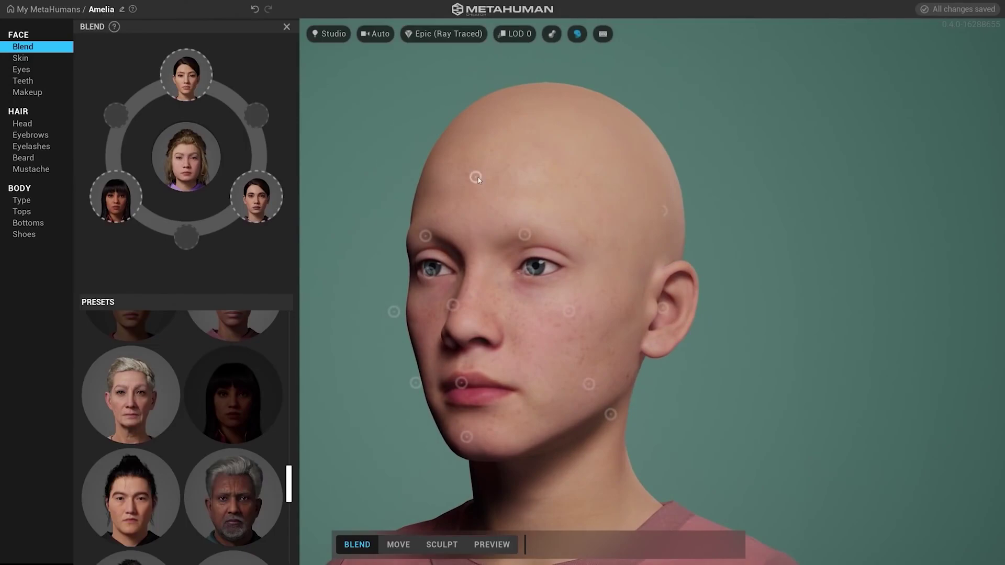
Step: Blend the forehead and the top of the skull toward the preset in the wheel's top slot
{"action": "left_click_drag", "start_coordinate": [476, 179], "coordinate": [481, 69]}
{"action": "mouse_move", "coordinate": [555, 198]}
{"action": "left_mouse_down"}
{"action": "mouse_move", "coordinate": [384, 180]}
{"action": "mouse_move", "coordinate": [321, 107]}
{"action": "mouse_move", "coordinate": [566, 195]}
{"action": "left_mouse_up"}
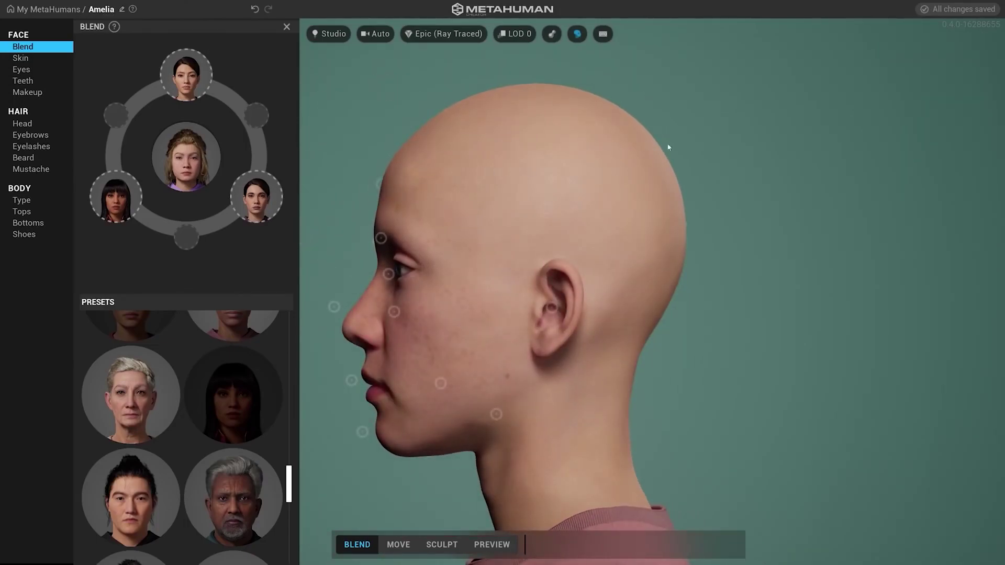
{"action": "left_click_drag", "start_coordinate": [538, 89], "coordinate": [538, 7]}
{"action": "left_click_drag", "start_coordinate": [609, 131], "coordinate": [875, 244]}
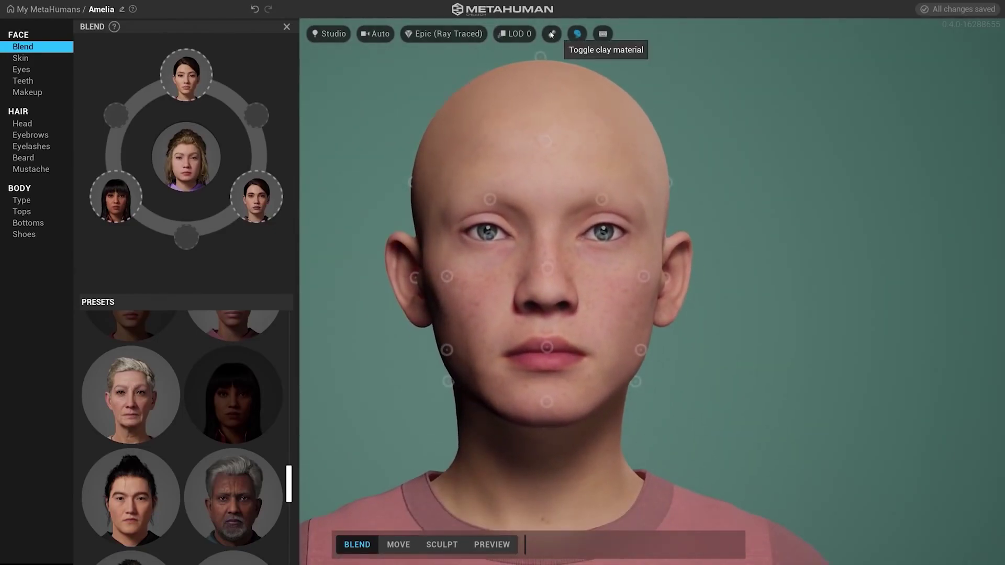
Step: Check the blended face in clay shading and return to Preview mode with normal skin and visible hair
{"action": "left_click", "coordinate": [551, 35]}
{"action": "mouse_move", "coordinate": [523, 225]}
{"action": "left_mouse_down"}
{"action": "mouse_move", "coordinate": [816, 213]}
{"action": "mouse_move", "coordinate": [508, 218]}
{"action": "mouse_move", "coordinate": [538, 217]}
{"action": "left_mouse_up"}
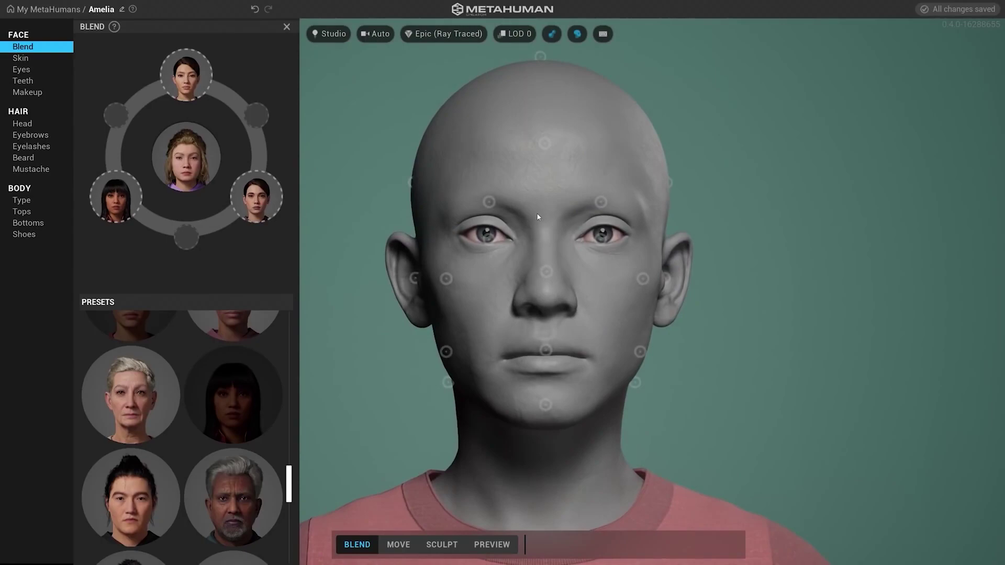
{"action": "left_click", "coordinate": [492, 544]}
{"action": "left_click", "coordinate": [577, 42]}
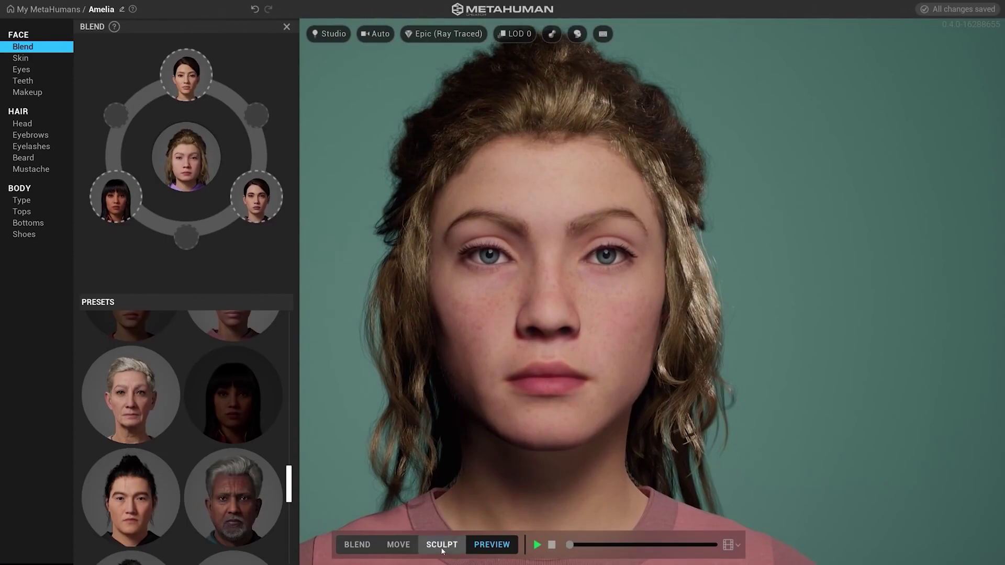
{"action": "key", "text": "Escape"}
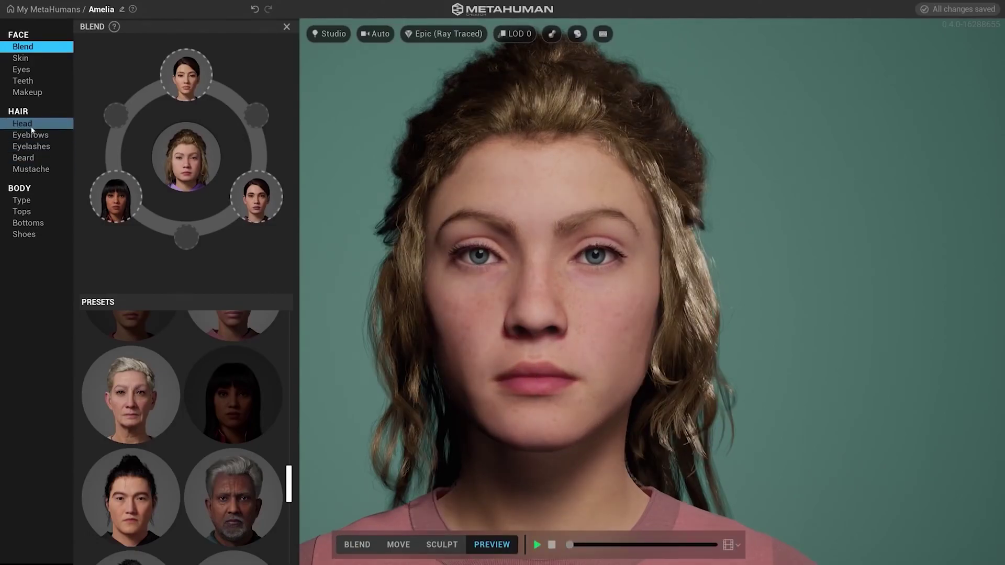
Step: Try the side-swept bob and give the character the tied-back hairstyle with a side parting instead
{"action": "left_click", "coordinate": [31, 129]}
{"action": "scroll", "coordinate": [163, 263], "scroll_direction": "down", "scroll_amount": 2}
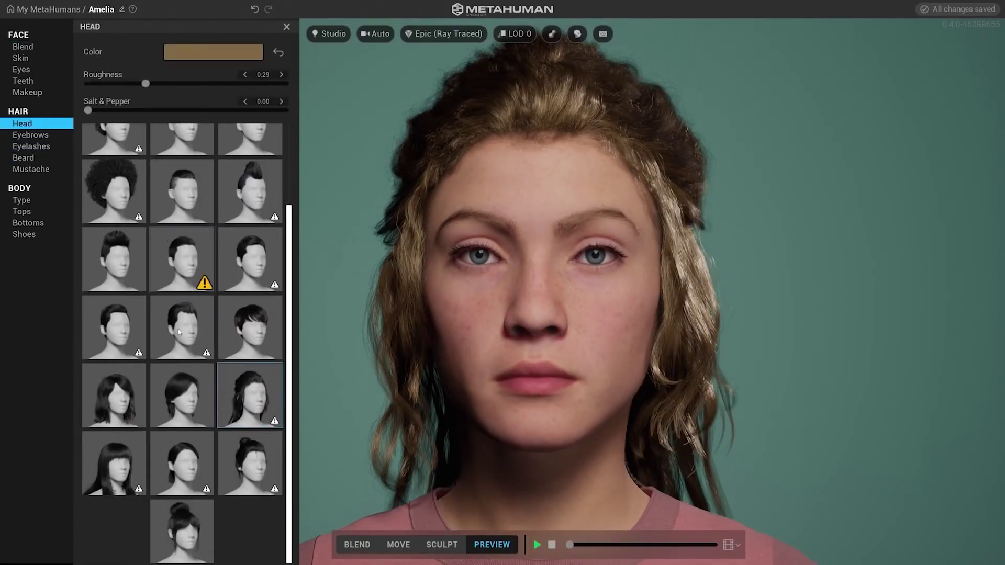
{"action": "left_click", "coordinate": [170, 391]}
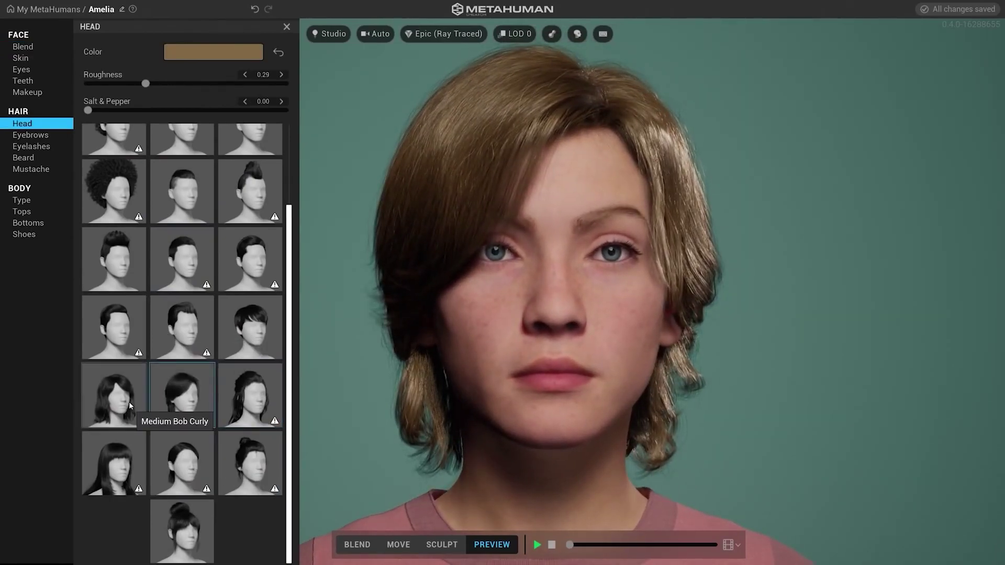
{"action": "left_click", "coordinate": [183, 458]}
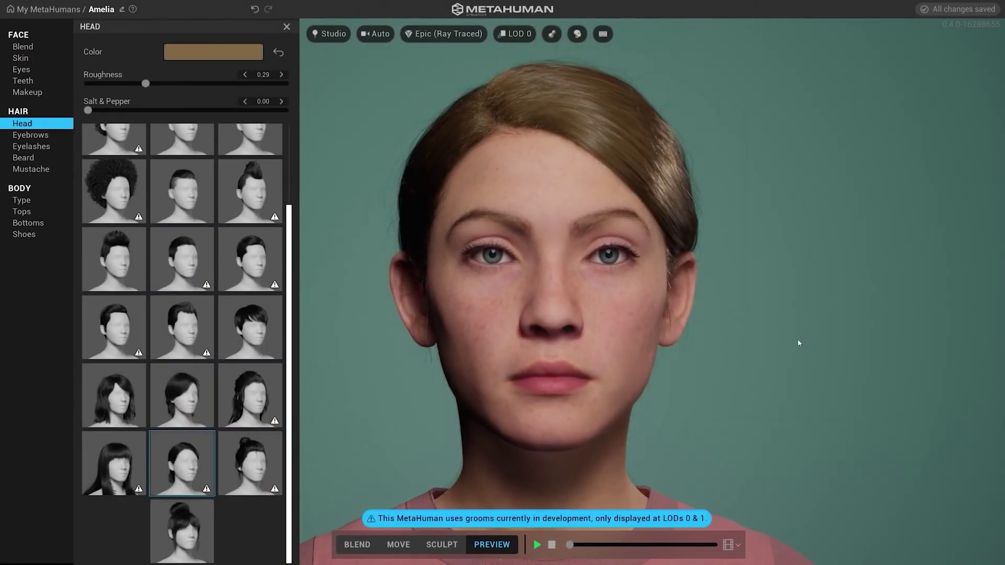
{"action": "mouse_move", "coordinate": [798, 343]}
{"action": "left_mouse_down"}
{"action": "mouse_move", "coordinate": [549, 343]}
{"action": "mouse_move", "coordinate": [761, 350]}
{"action": "mouse_move", "coordinate": [809, 342]}
{"action": "left_mouse_up"}
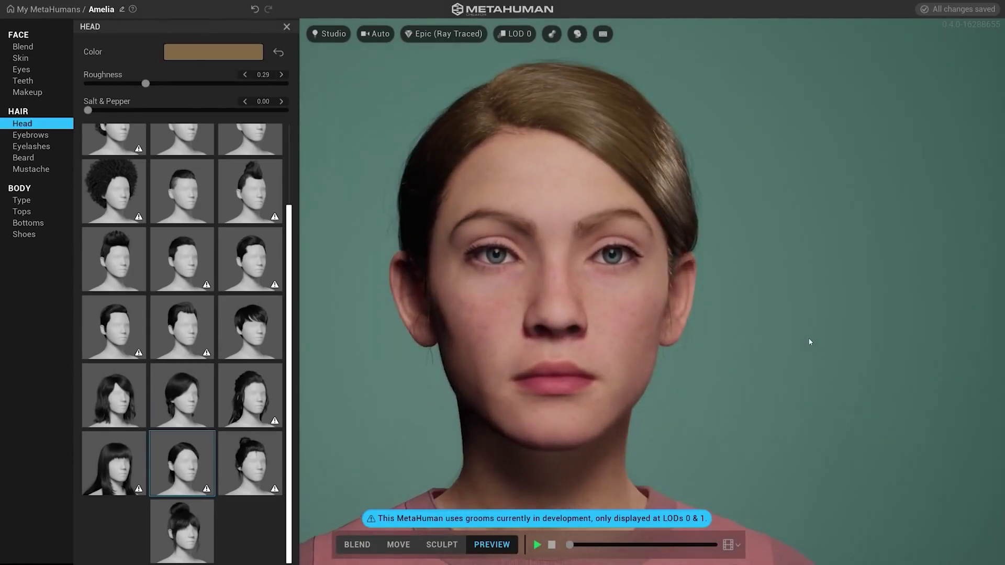
Step: Sculpt the eyebrows and ears symmetrically using the control points on the face
{"action": "left_click", "coordinate": [442, 545]}
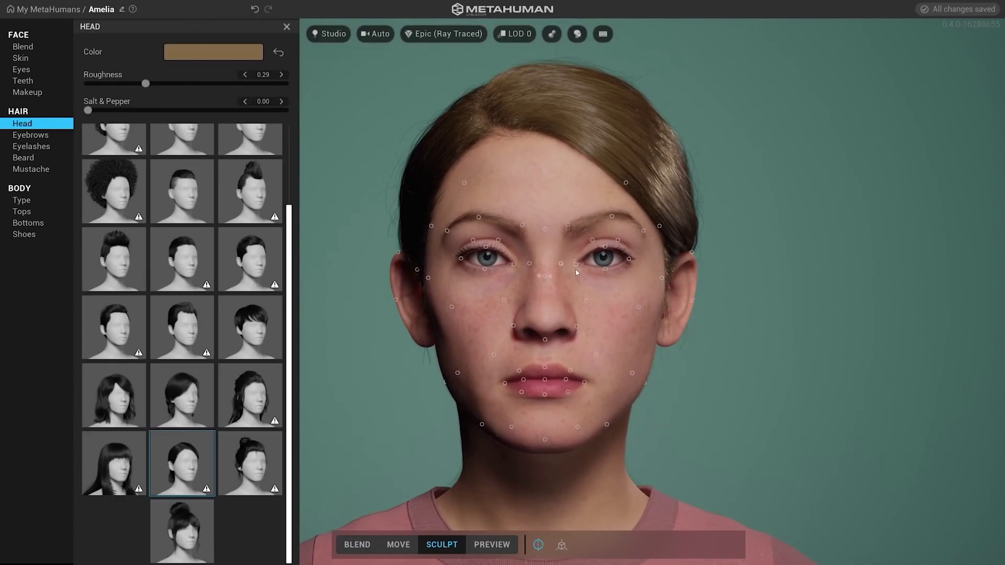
{"action": "left_click_drag", "start_coordinate": [619, 244], "coordinate": [600, 250]}
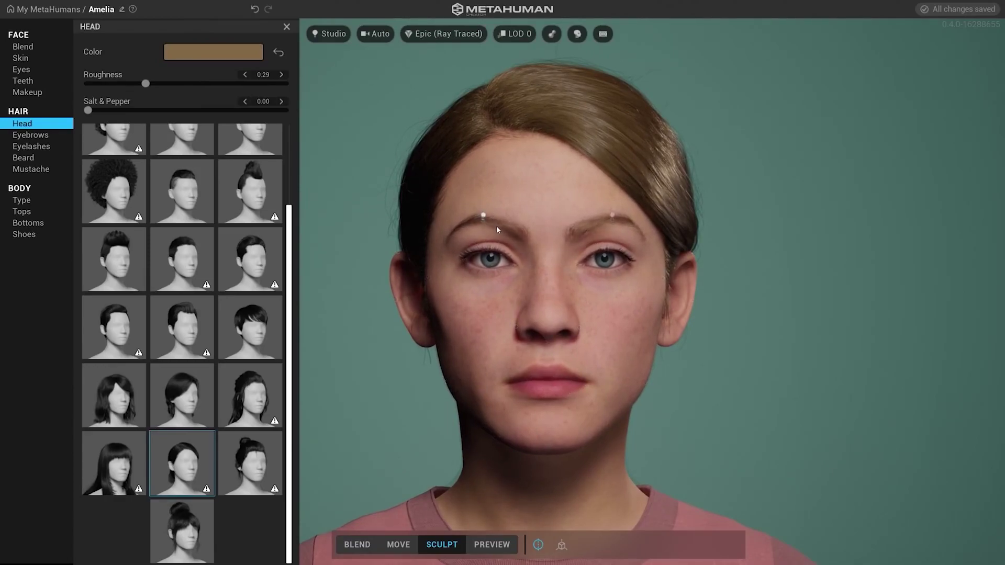
{"action": "left_click_drag", "start_coordinate": [429, 341], "coordinate": [460, 341]}
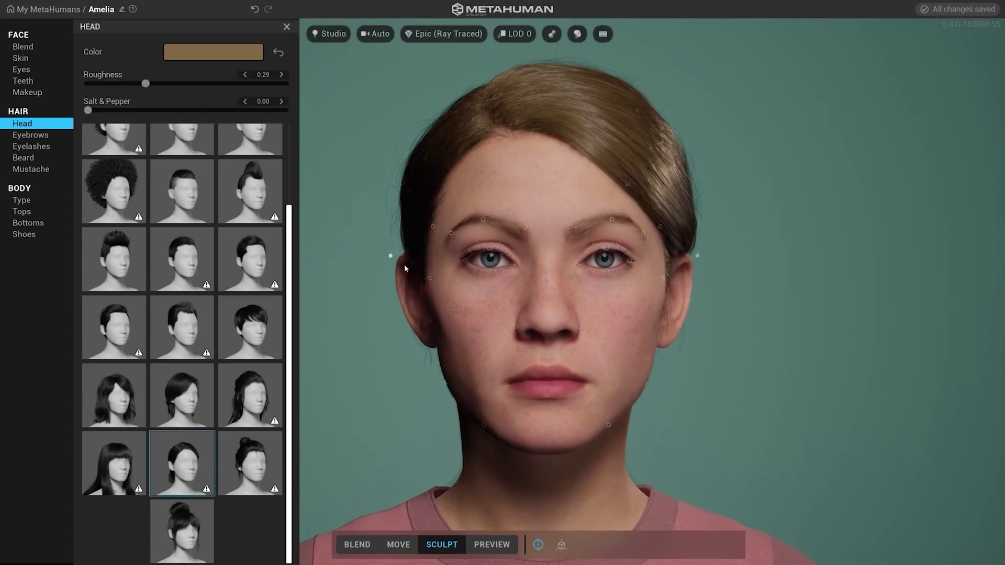
{"action": "left_click_drag", "start_coordinate": [836, 366], "coordinate": [486, 380]}
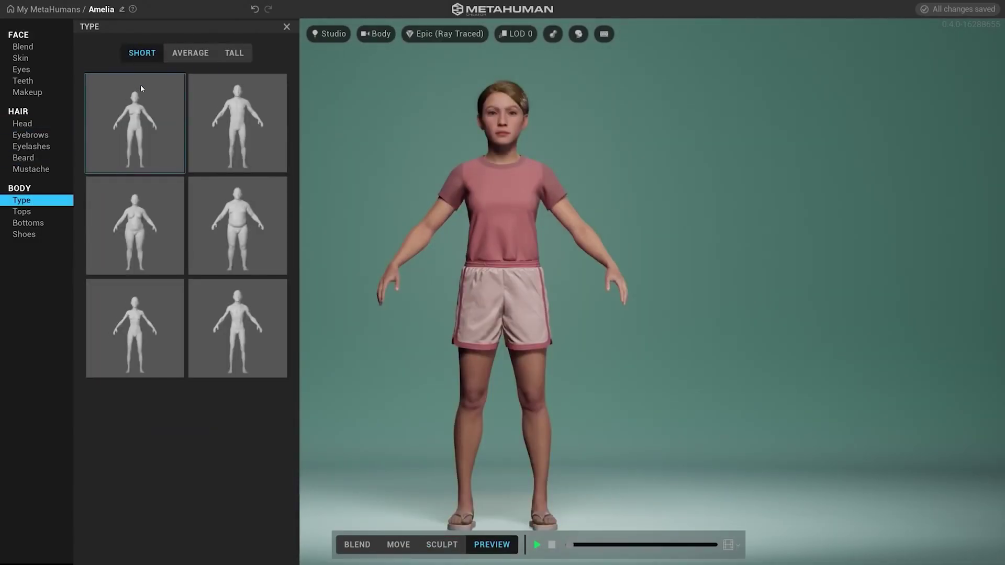
Step: Set the body type's height to Average and close the body type options
{"action": "left_click", "coordinate": [182, 54]}
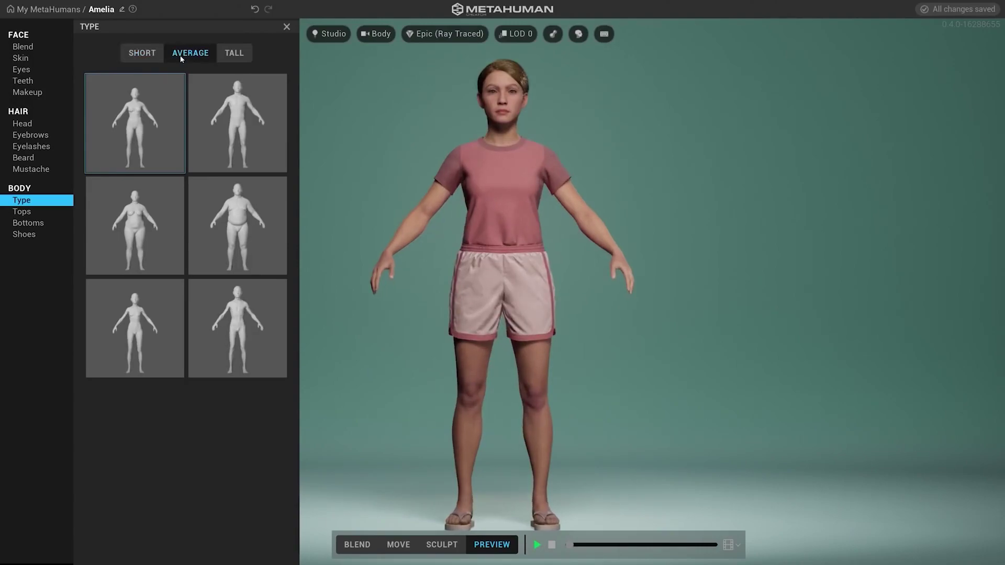
{"action": "left_click", "coordinate": [21, 202]}
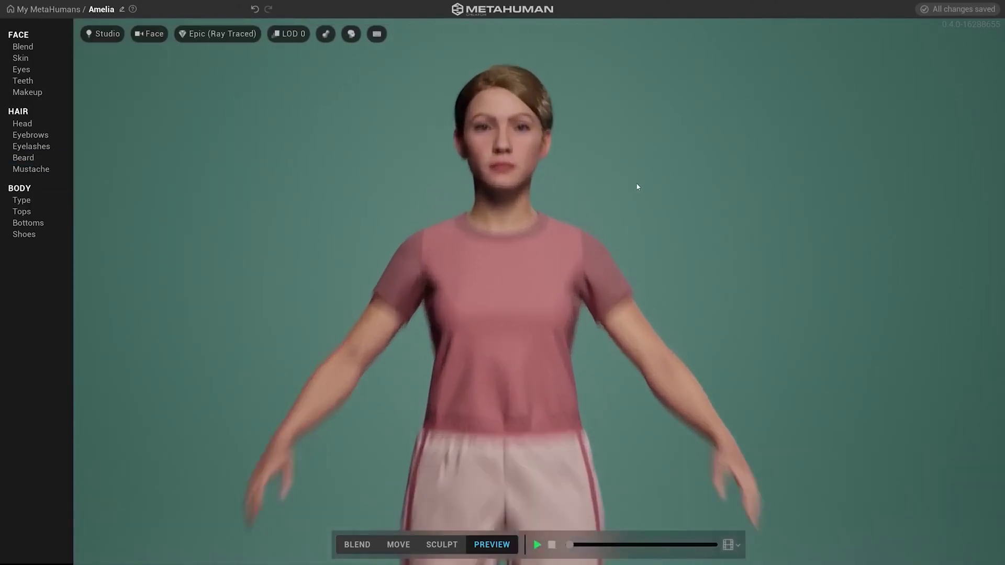
Step: Examine the face from the front and in profile in Sculpt mode and in Preview mode
{"action": "left_click", "coordinate": [439, 544]}
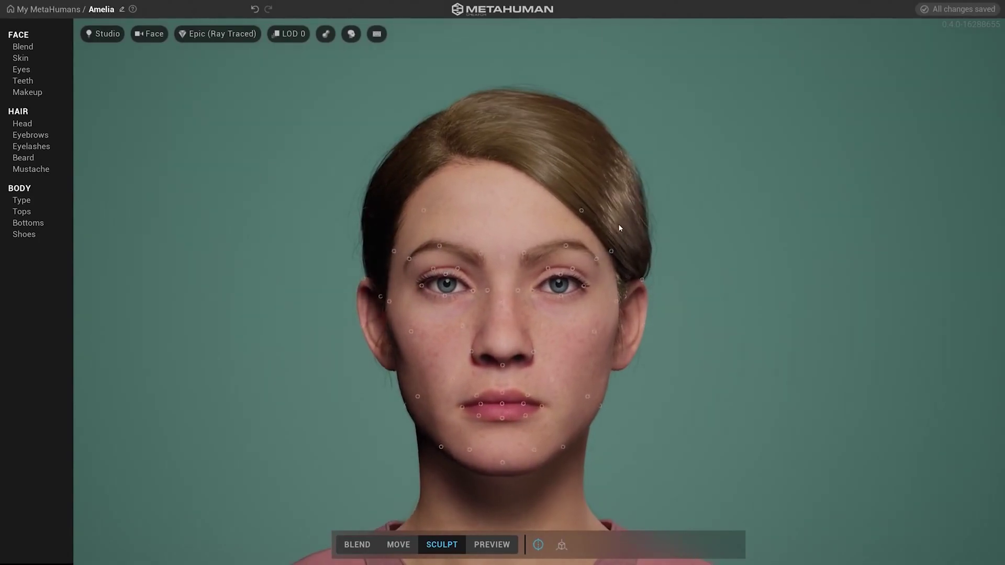
{"action": "mouse_move", "coordinate": [619, 227]}
{"action": "left_mouse_down"}
{"action": "mouse_move", "coordinate": [346, 221]}
{"action": "mouse_move", "coordinate": [417, 238]}
{"action": "mouse_move", "coordinate": [277, 235]}
{"action": "left_mouse_up"}
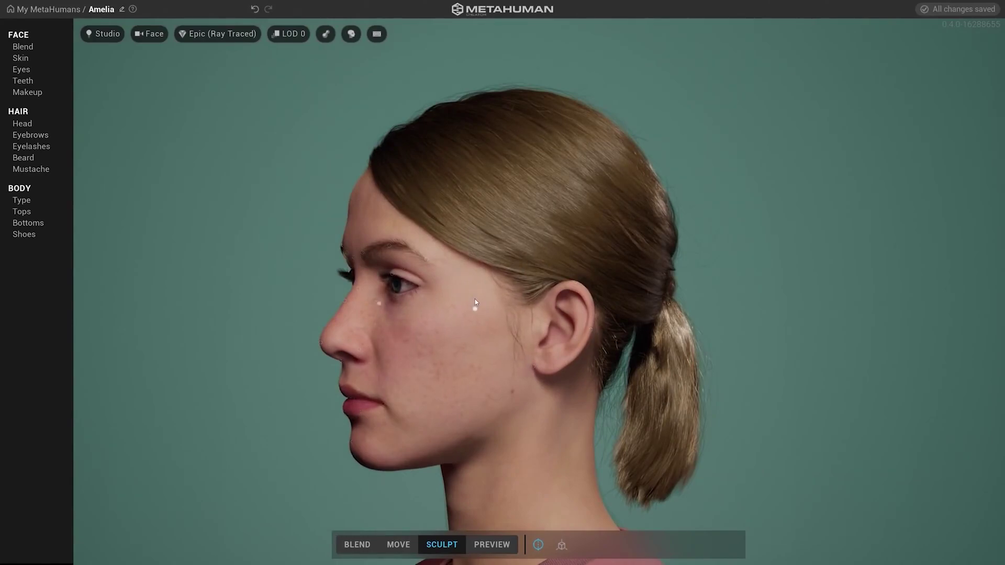
{"action": "left_click_drag", "start_coordinate": [475, 300], "coordinate": [789, 286]}
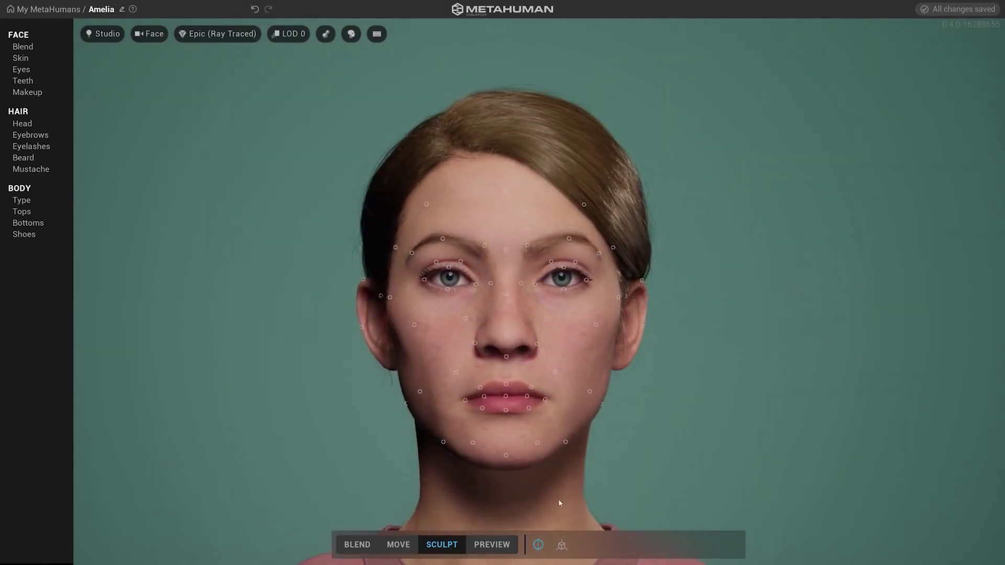
{"action": "left_click", "coordinate": [491, 544]}
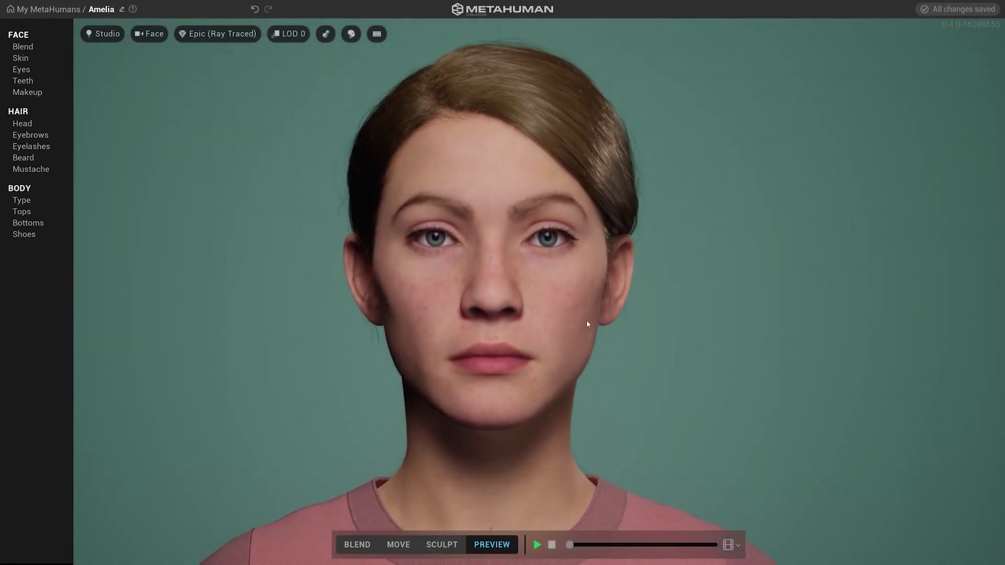
{"action": "left_click_drag", "start_coordinate": [586, 321], "coordinate": [989, 314]}
{"action": "left_click_drag", "start_coordinate": [836, 315], "coordinate": [598, 313]}
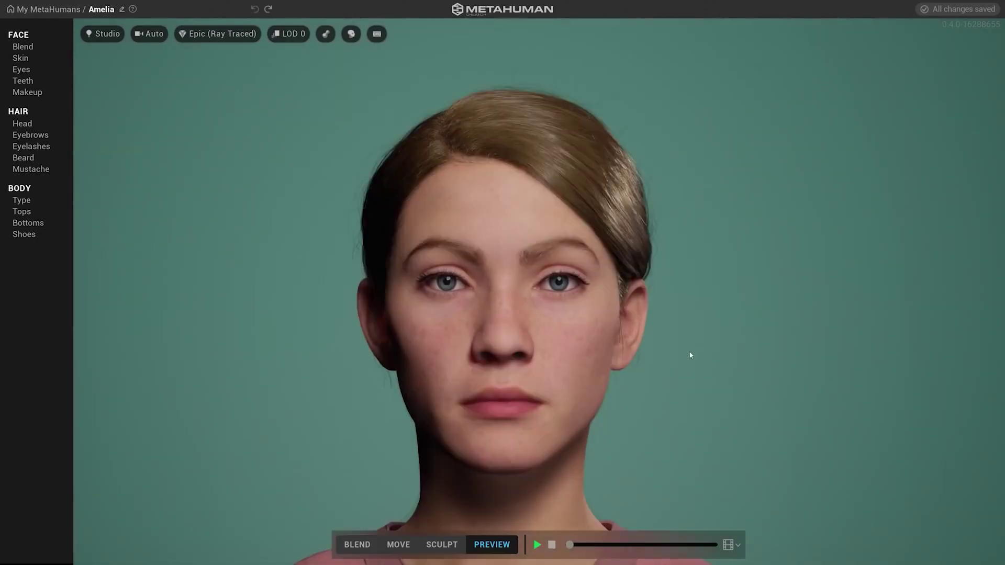
Step: Set the skin's texture to 0.6622 and its contrast to 0.25
{"action": "scroll", "coordinate": [610, 385], "scroll_direction": "up", "scroll_amount": 10}
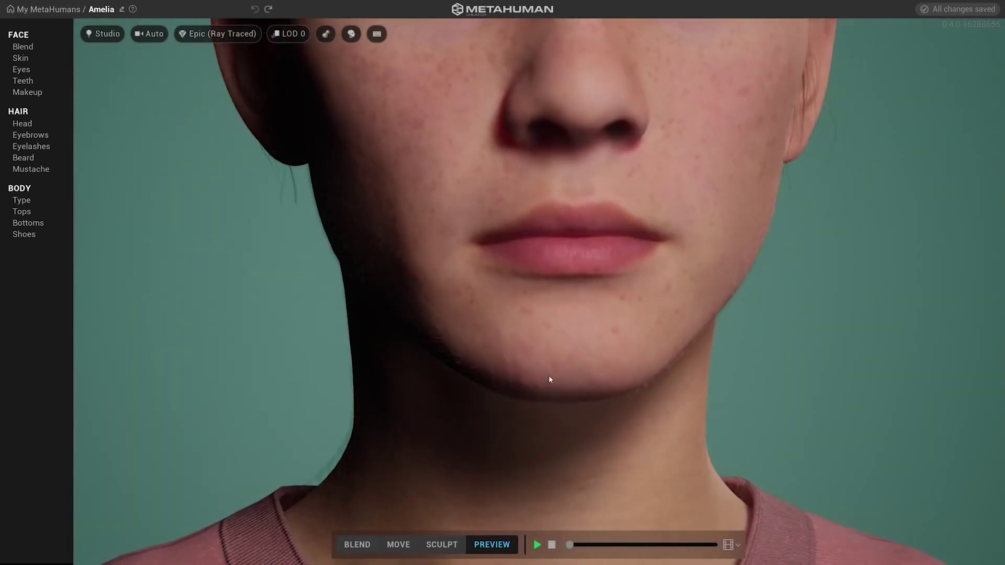
{"action": "left_click", "coordinate": [21, 57]}
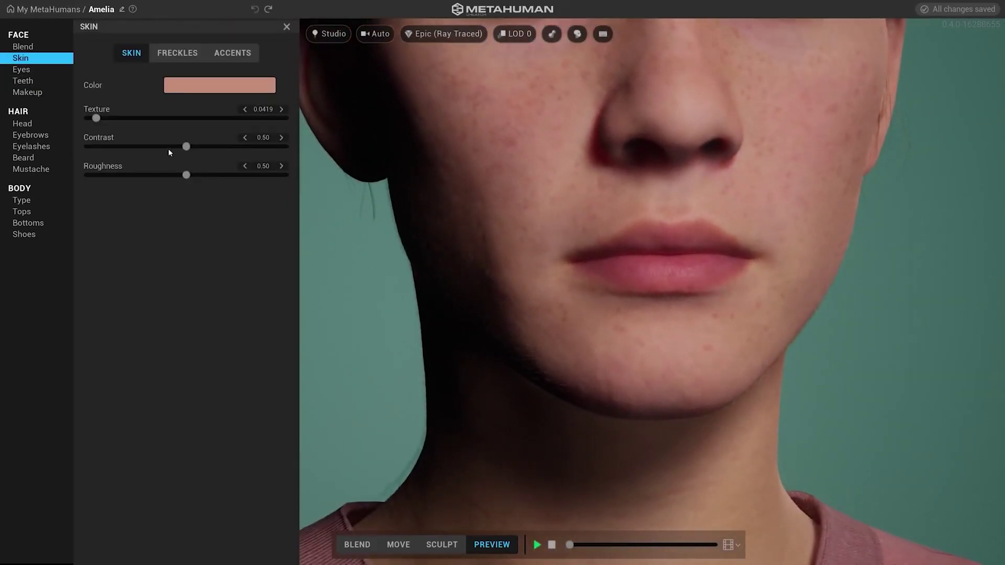
{"action": "left_click_drag", "start_coordinate": [103, 118], "coordinate": [196, 127]}
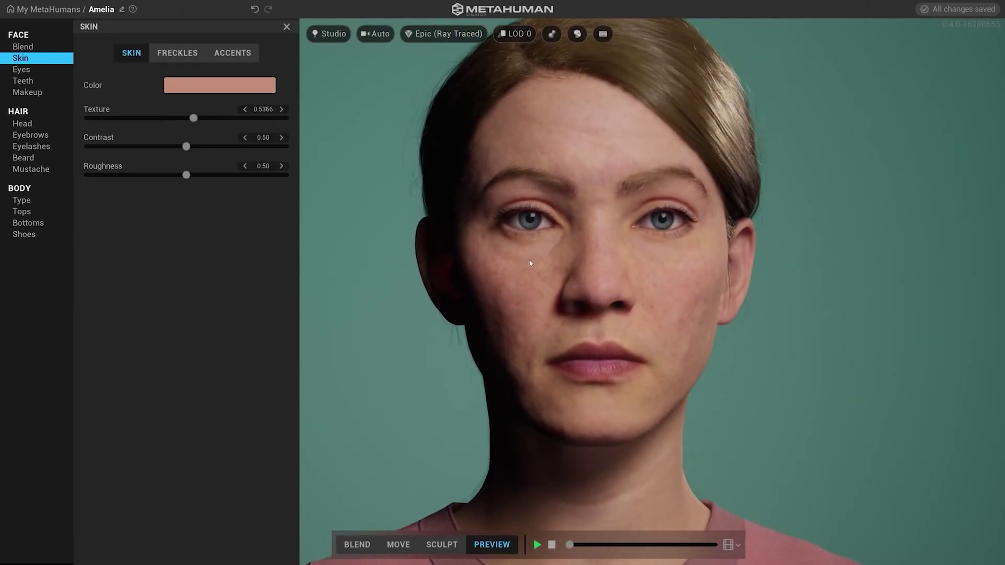
{"action": "left_click_drag", "start_coordinate": [194, 118], "coordinate": [220, 119]}
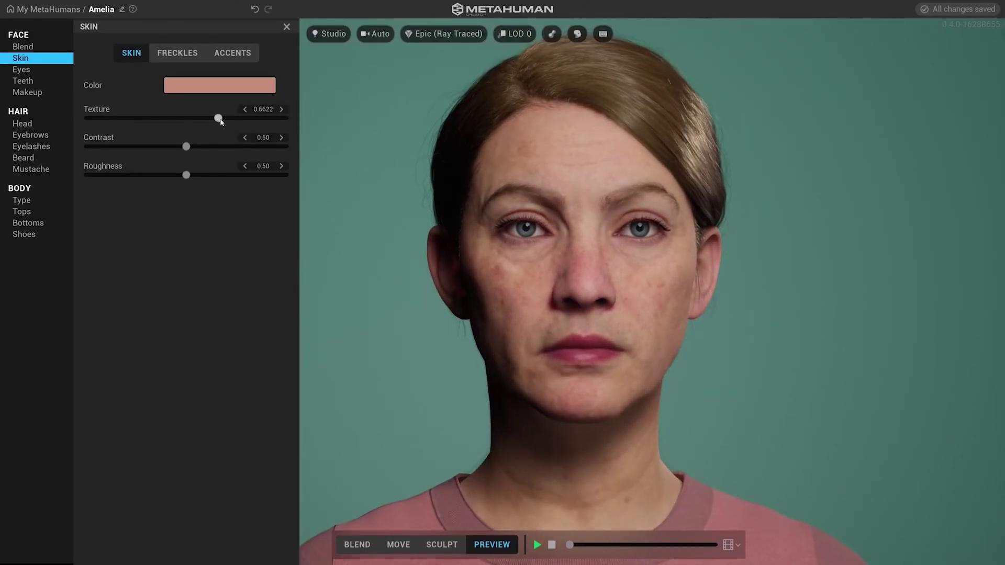
{"action": "left_click_drag", "start_coordinate": [721, 289], "coordinate": [659, 338]}
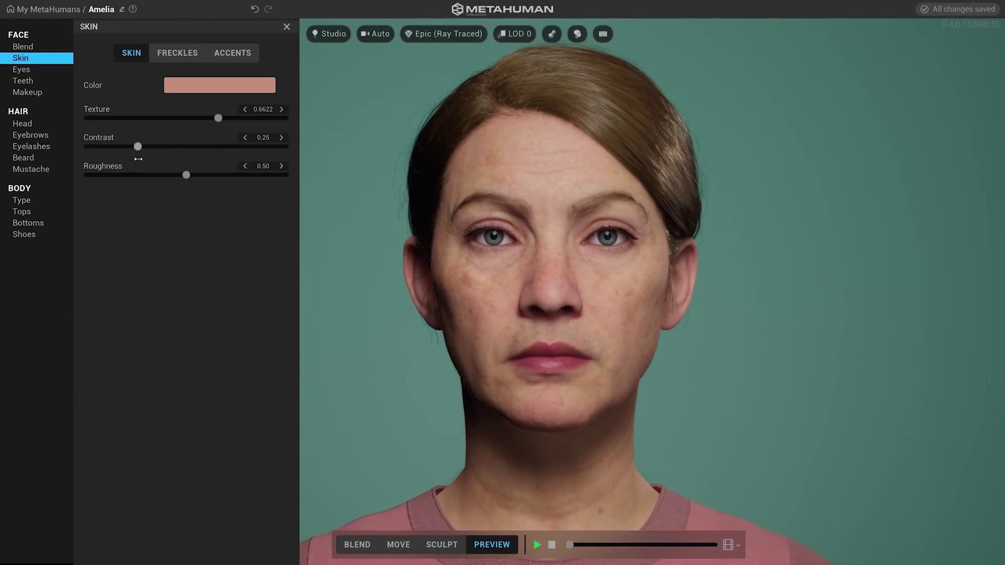
Step: Sculpt the jawline, the area under the chin and the mouth symmetrically, checking the face in profile and from the front
{"action": "left_click_drag", "start_coordinate": [655, 337], "coordinate": [391, 333]}
{"action": "left_click_drag", "start_coordinate": [457, 485], "coordinate": [350, 481]}
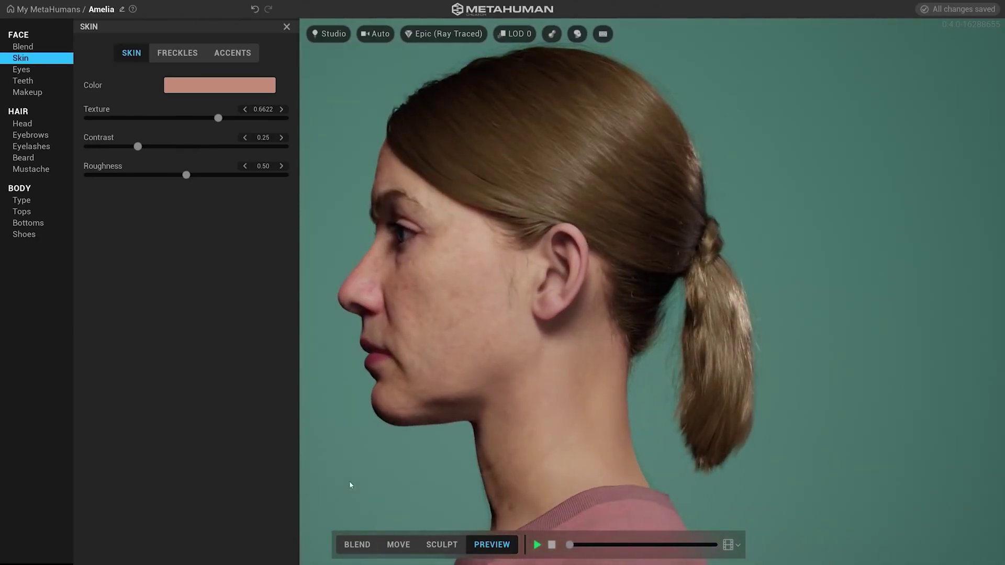
{"action": "left_click", "coordinate": [441, 545]}
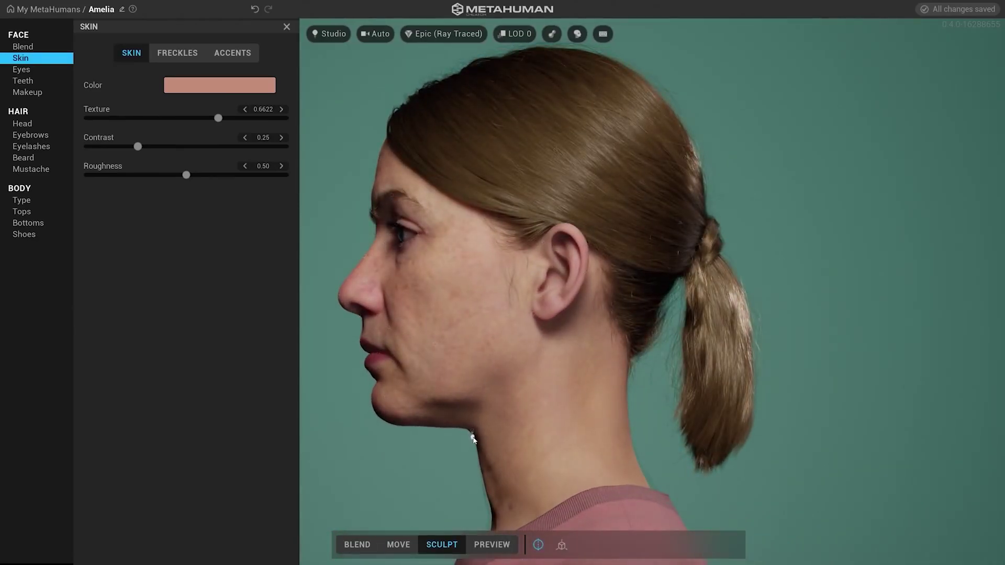
{"action": "left_click_drag", "start_coordinate": [485, 432], "coordinate": [424, 402]}
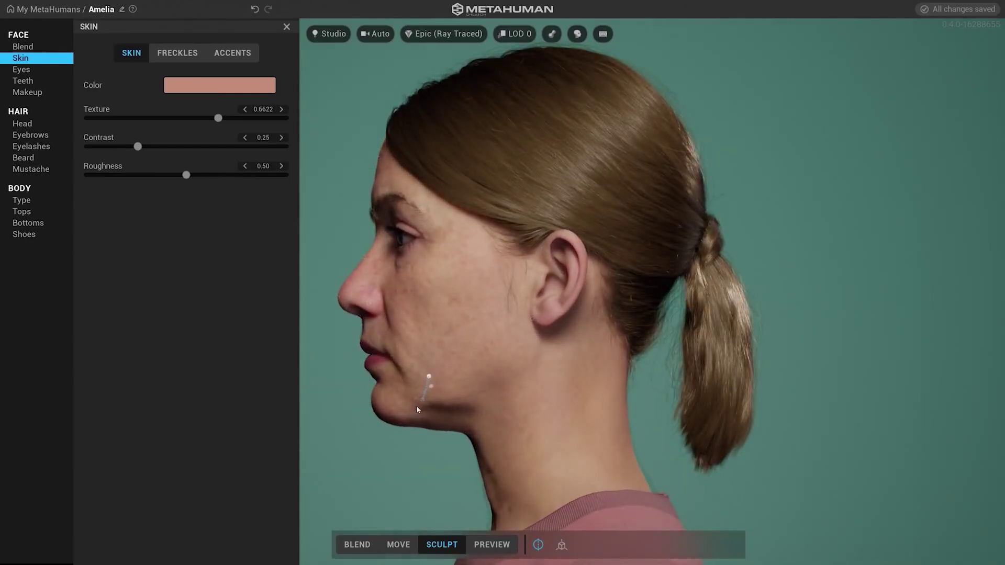
{"action": "left_click_drag", "start_coordinate": [463, 434], "coordinate": [846, 422]}
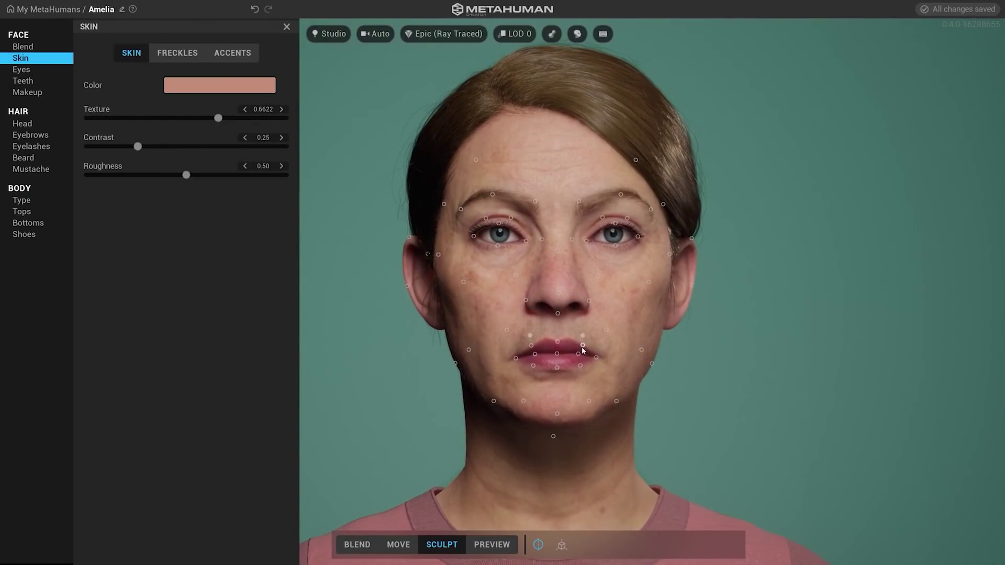
{"action": "left_click_drag", "start_coordinate": [581, 352], "coordinate": [584, 352]}
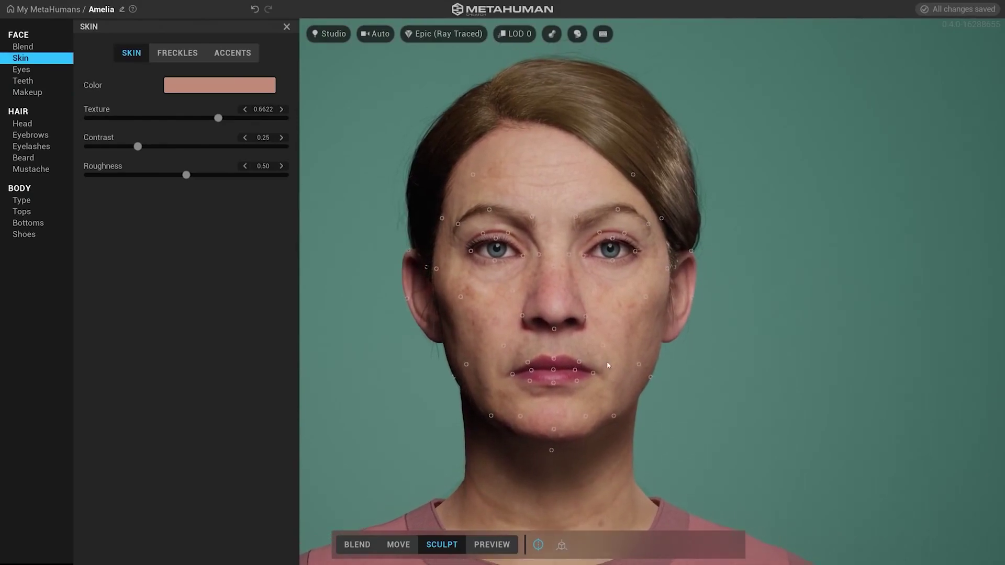
{"action": "left_click_drag", "start_coordinate": [653, 335], "coordinate": [823, 304]}
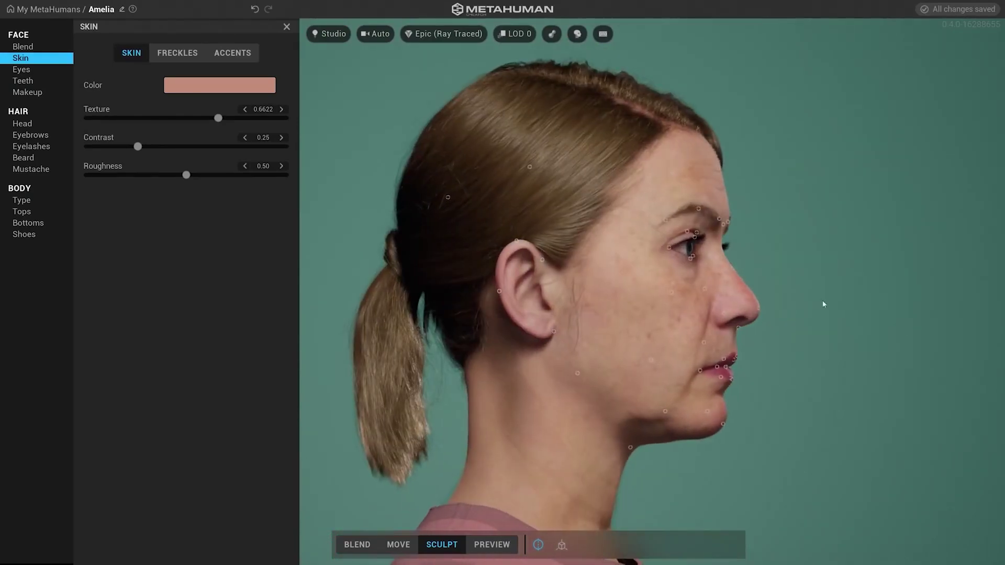
{"action": "left_click_drag", "start_coordinate": [738, 331], "coordinate": [456, 382]}
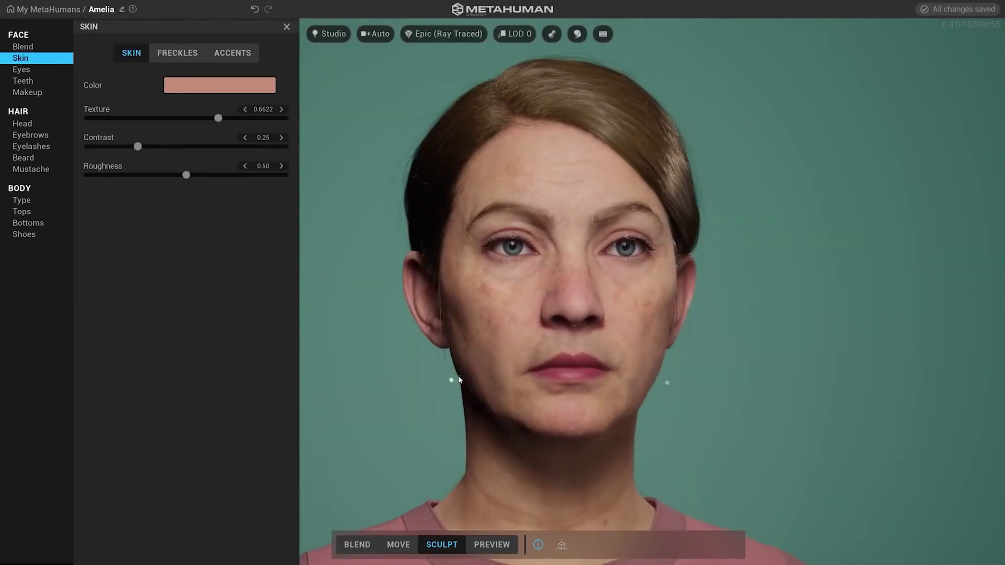
{"action": "left_click_drag", "start_coordinate": [651, 234], "coordinate": [718, 388]}
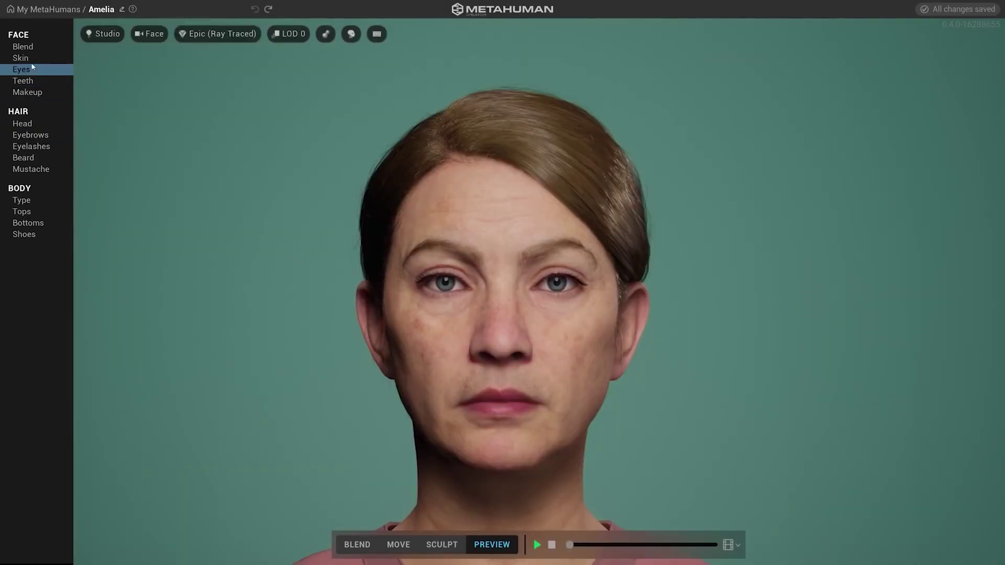
Step: Age the face by raising the skin's texture to 0.9235
{"action": "left_click", "coordinate": [29, 58]}
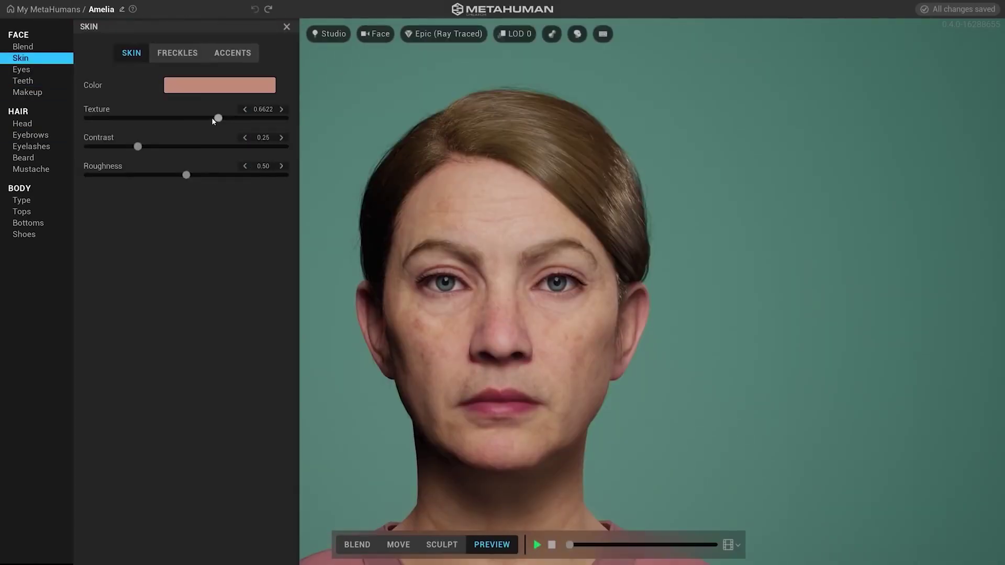
{"action": "left_click_drag", "start_coordinate": [220, 121], "coordinate": [268, 130]}
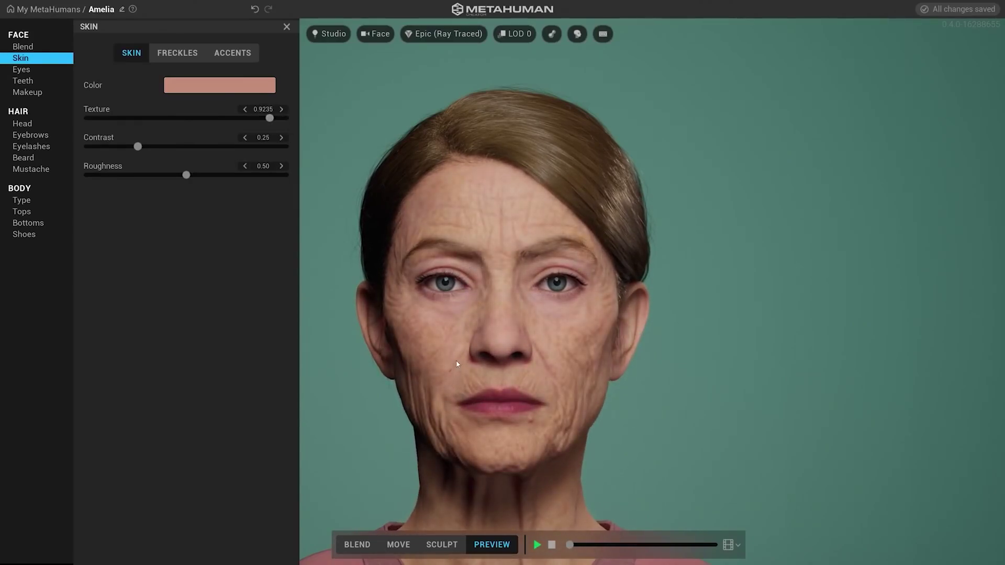
{"action": "left_click_drag", "start_coordinate": [457, 365], "coordinate": [498, 377]}
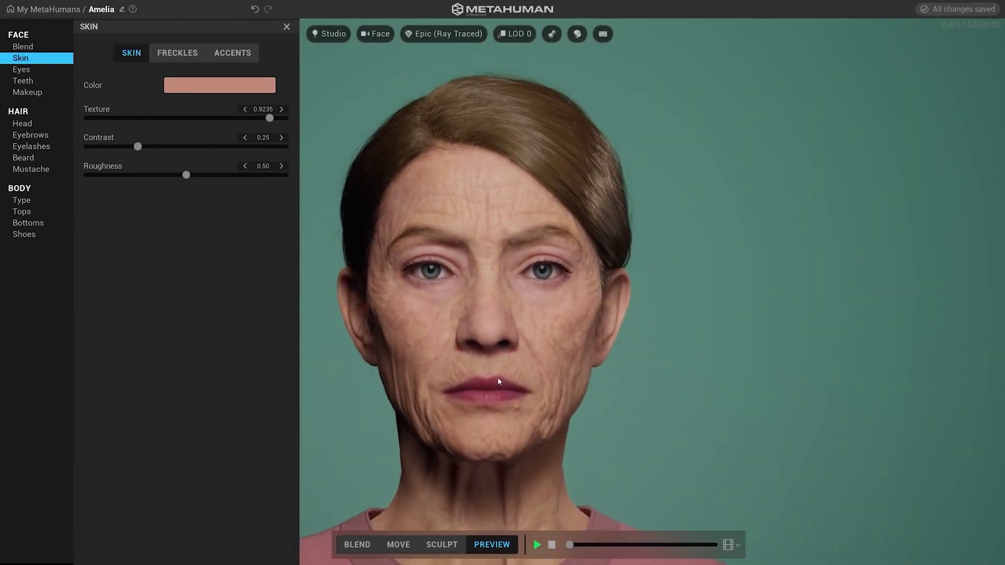
Step: Turn the head hair grey by choosing a pale blonde colour and setting Salt & Pepper to 0.54
{"action": "left_click", "coordinate": [39, 126]}
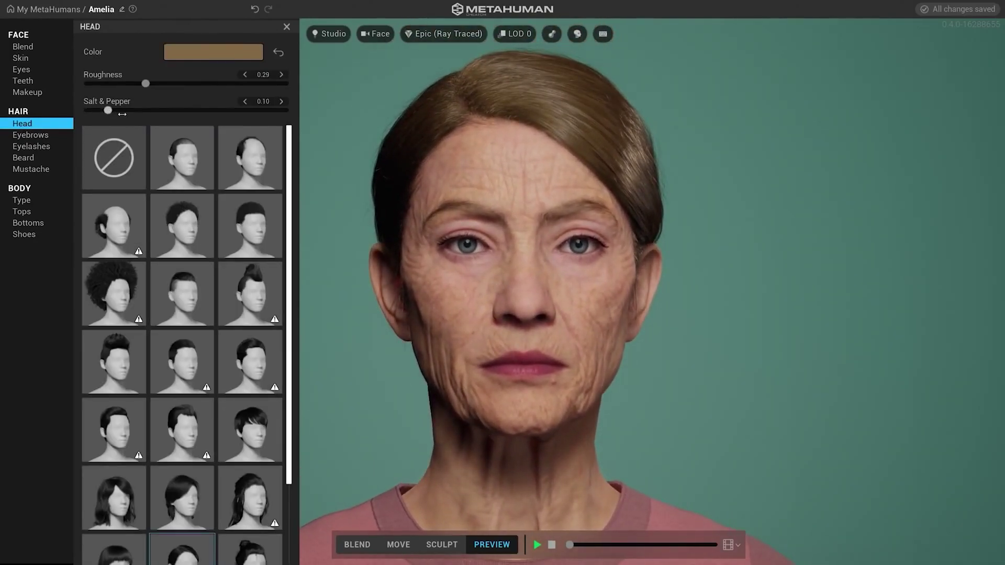
{"action": "left_click_drag", "start_coordinate": [121, 114], "coordinate": [149, 115]}
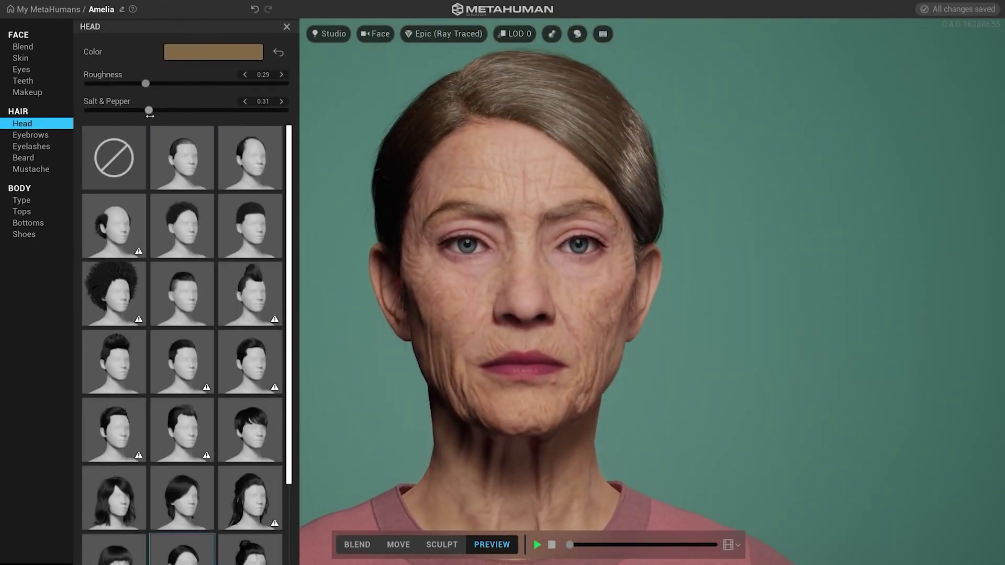
{"action": "left_click", "coordinate": [207, 54]}
{"action": "left_click_drag", "start_coordinate": [198, 78], "coordinate": [188, 76]}
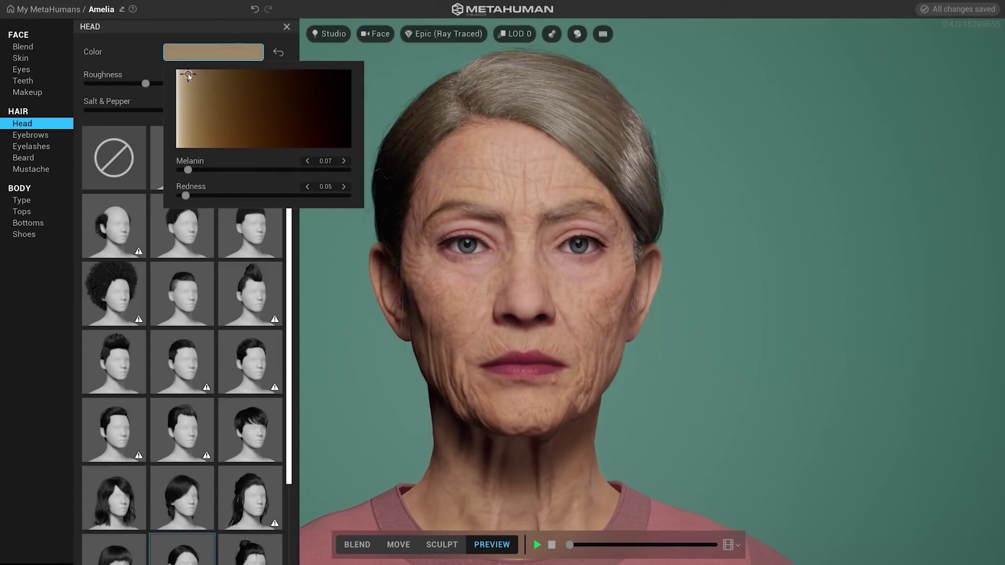
{"action": "left_click_drag", "start_coordinate": [574, 180], "coordinate": [320, 154]}
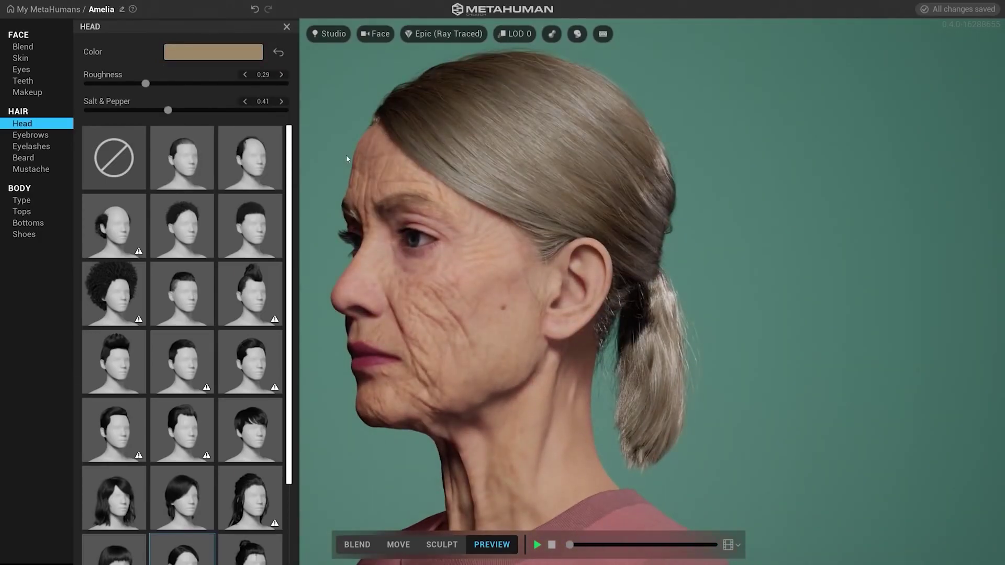
{"action": "left_click", "coordinate": [196, 55]}
{"action": "left_click", "coordinate": [182, 73]}
{"action": "left_click_drag", "start_coordinate": [554, 156], "coordinate": [814, 163]}
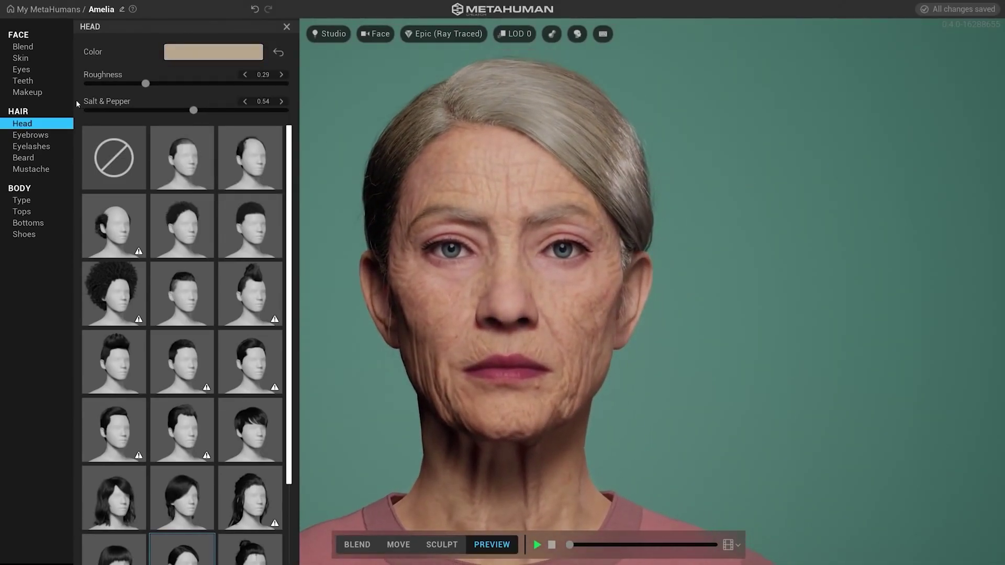
{"action": "left_click", "coordinate": [41, 128]}
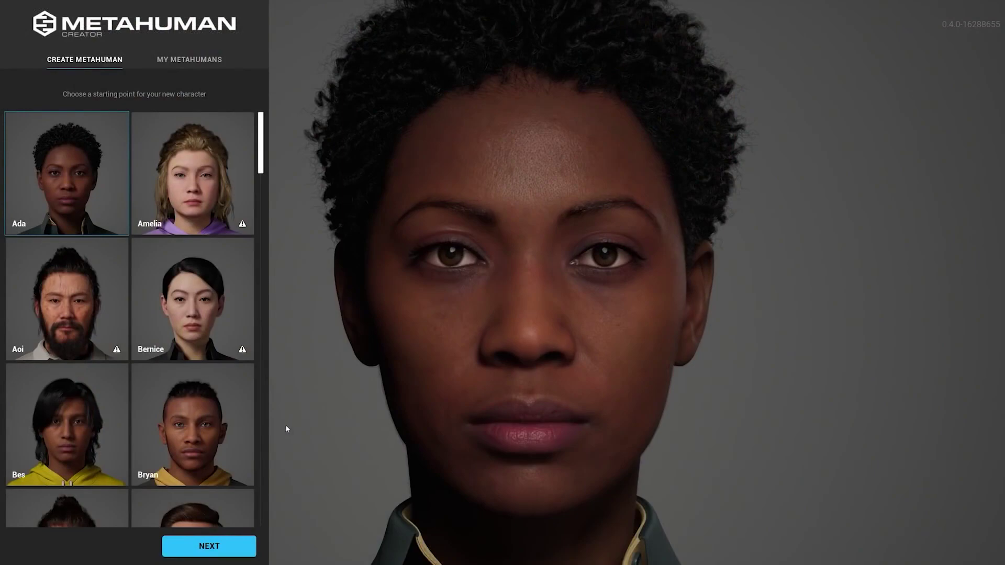
Step: Create a new character from the Bernice preset and stop its preview animation
{"action": "left_click", "coordinate": [205, 292]}
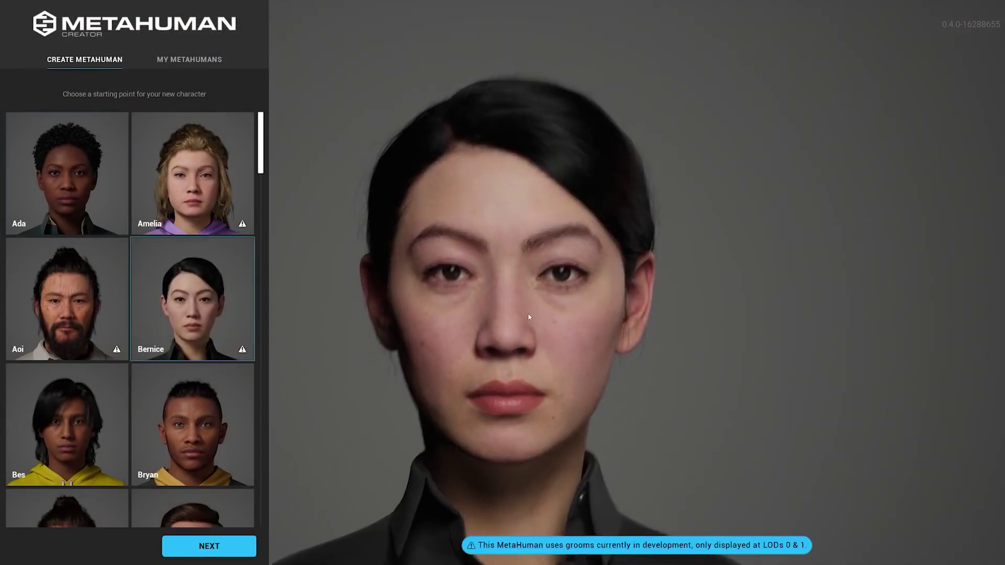
{"action": "left_click", "coordinate": [209, 546]}
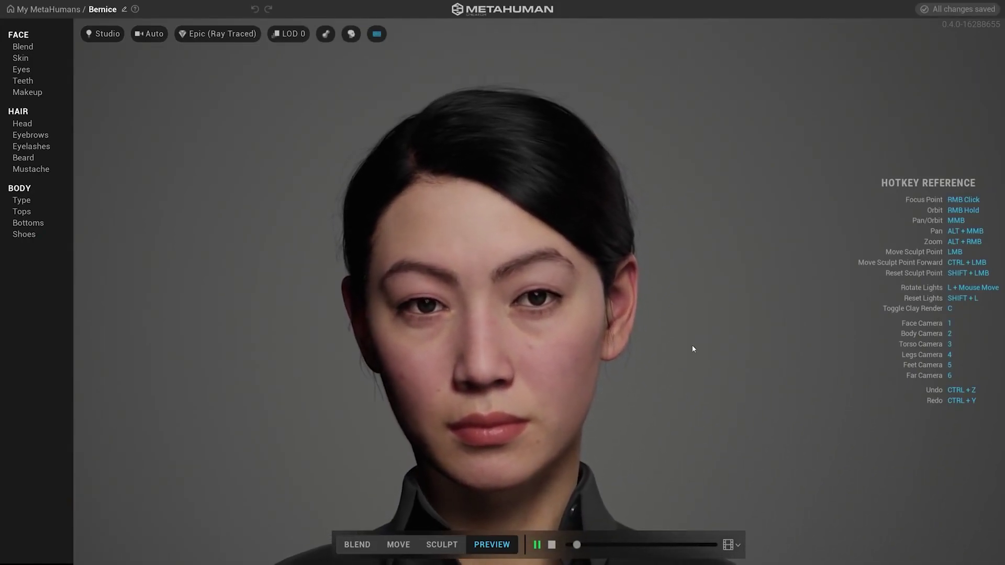
{"action": "right_click_drag", "start_coordinate": [703, 332], "coordinate": [570, 363]}
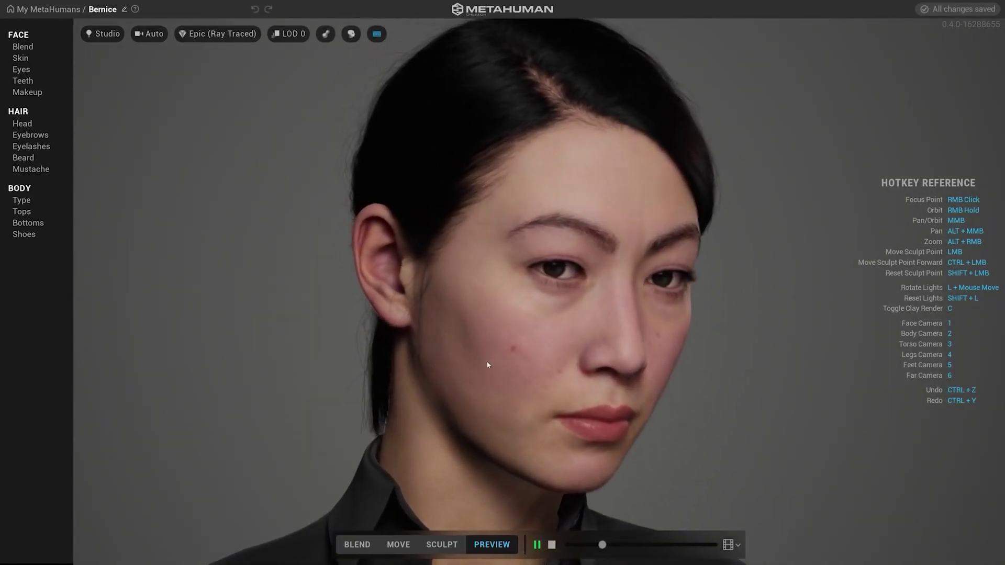
{"action": "left_click", "coordinate": [551, 545]}
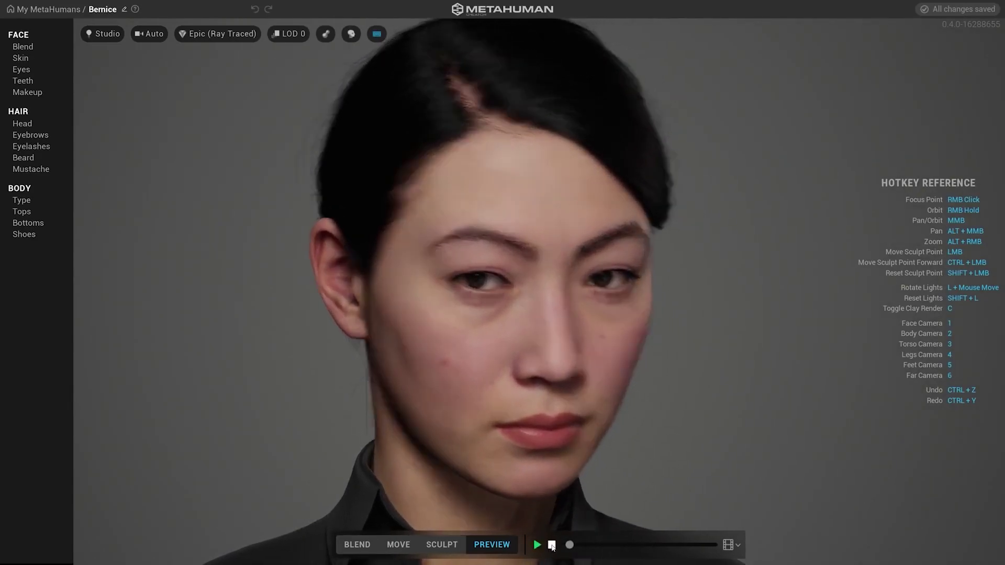
{"action": "middle_click_drag", "start_coordinate": [752, 385], "coordinate": [699, 353]}
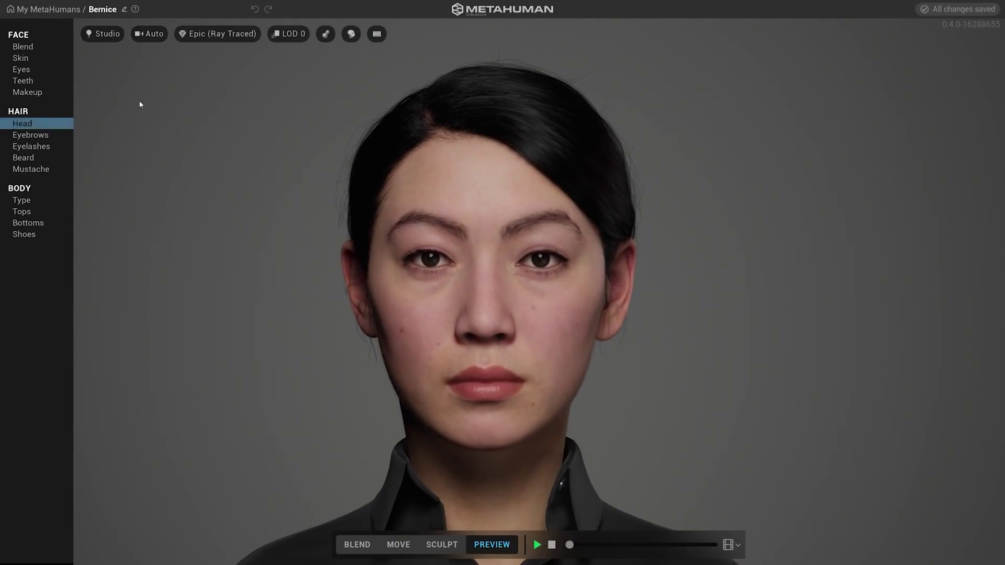
Step: Preview the head with its hair hidden and shown again, and check the body and face camera views
{"action": "left_click", "coordinate": [352, 35]}
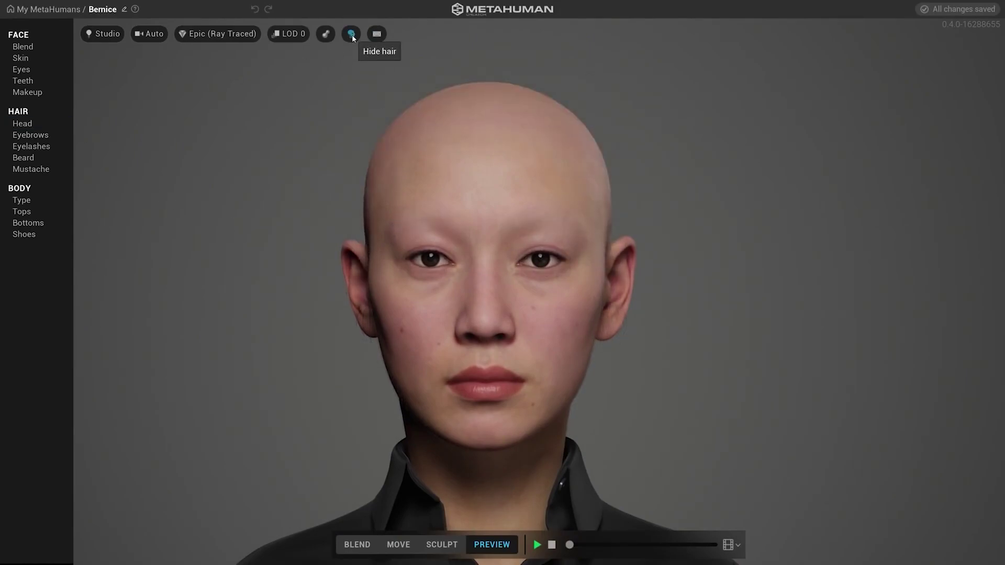
{"action": "left_click", "coordinate": [352, 34]}
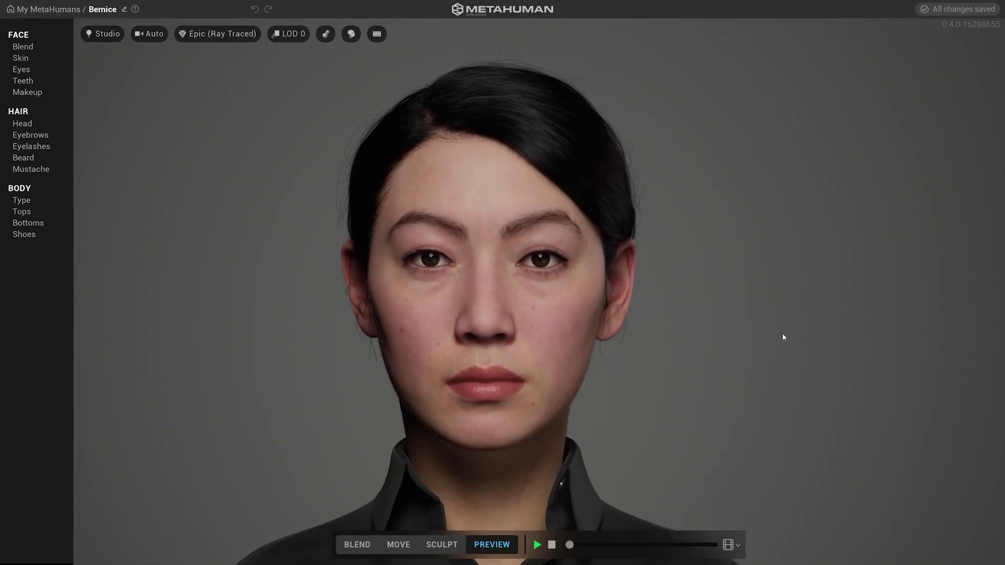
{"action": "middle_click_drag", "start_coordinate": [720, 327], "coordinate": [681, 311]}
{"action": "left_click_drag", "start_coordinate": [668, 328], "coordinate": [731, 328]}
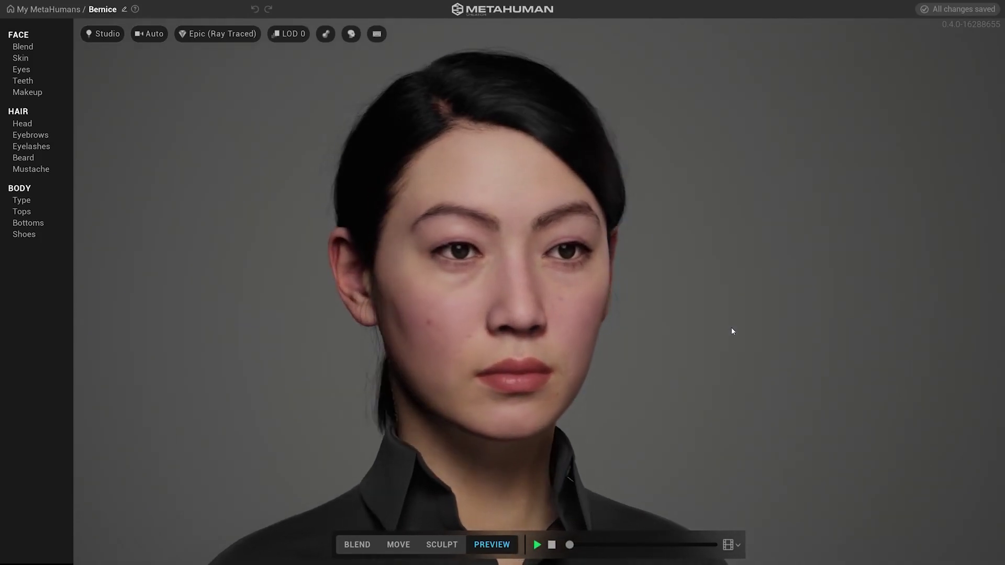
{"action": "key", "text": "2"}
{"action": "key", "text": "1"}
Step: Give Bernice the Buzz Cut hairstyle and close the hair options
{"action": "left_click", "coordinate": [46, 124]}
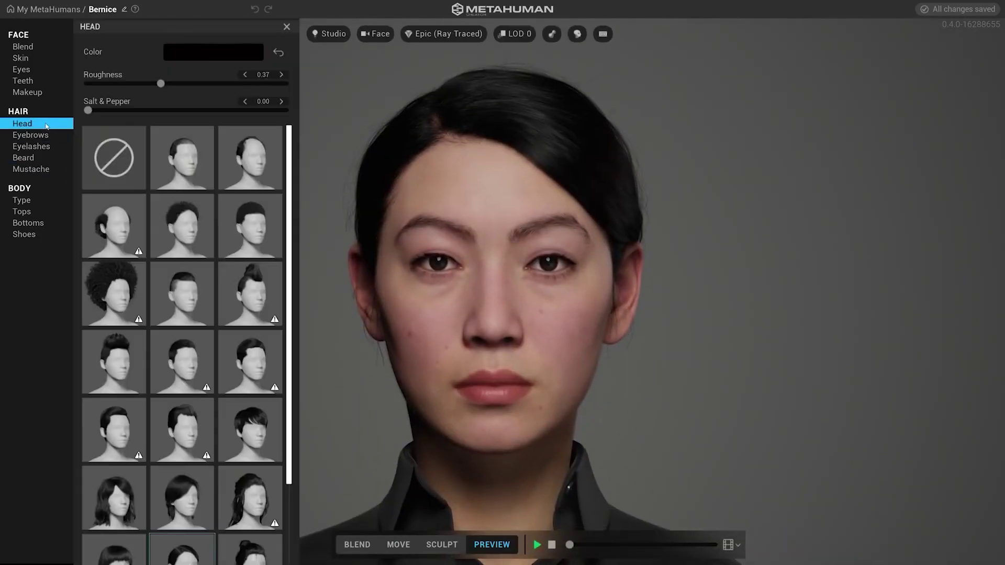
{"action": "left_click", "coordinate": [188, 162]}
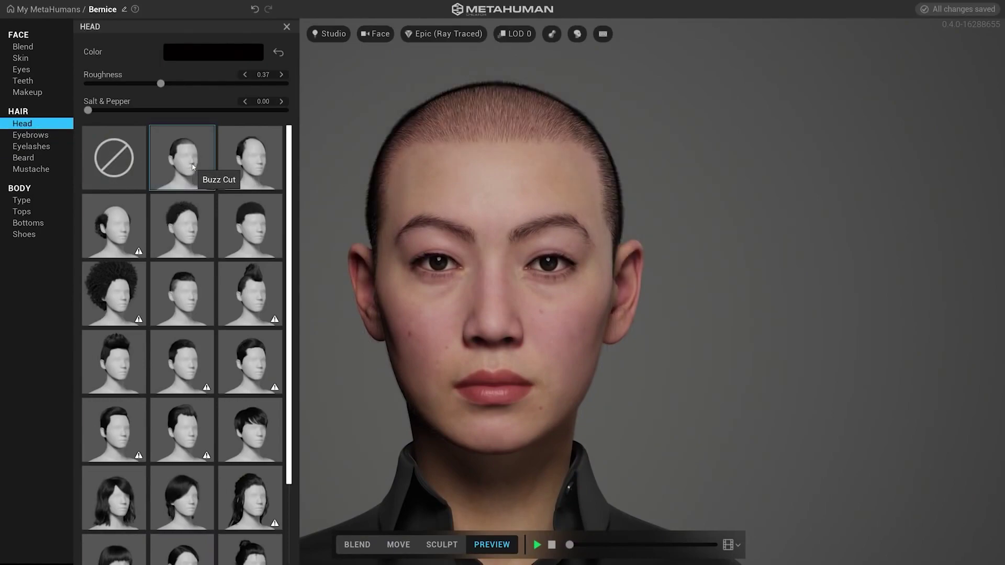
{"action": "left_click", "coordinate": [19, 122]}
Step: Change Bernice's body type to the average-height male build with medium weight
{"action": "left_click_drag", "start_coordinate": [585, 287], "coordinate": [625, 289]}
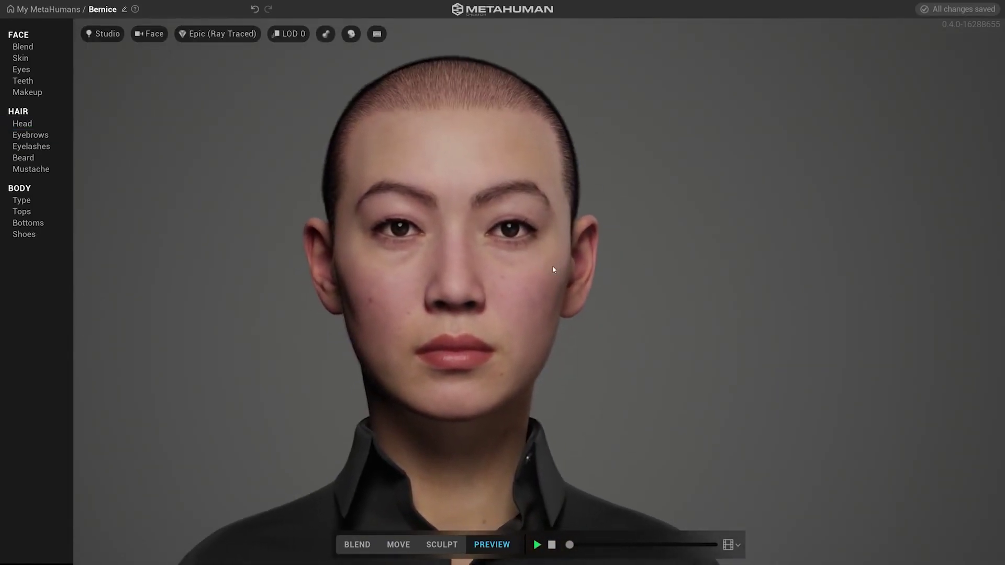
{"action": "left_click", "coordinate": [40, 201]}
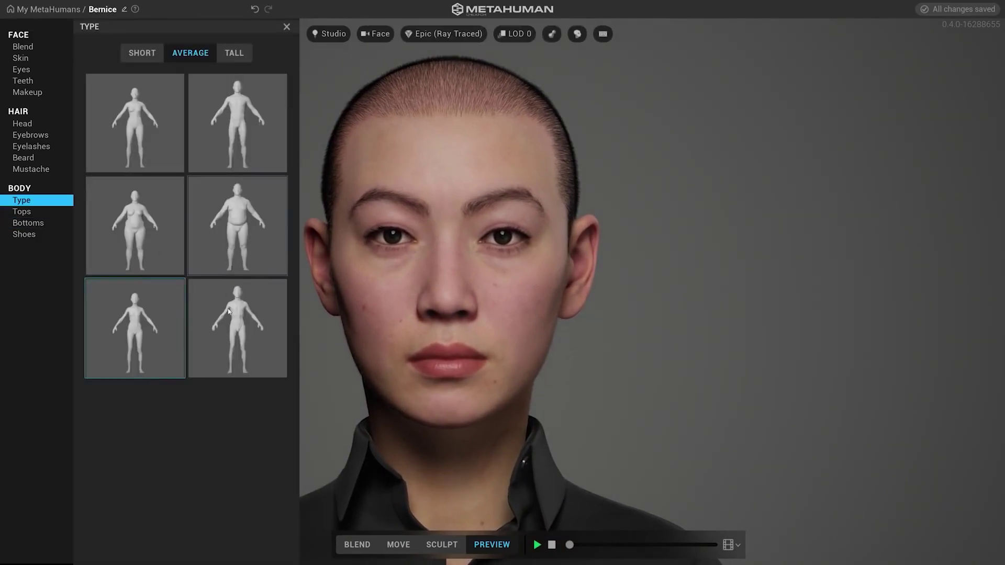
{"action": "left_click", "coordinate": [235, 136]}
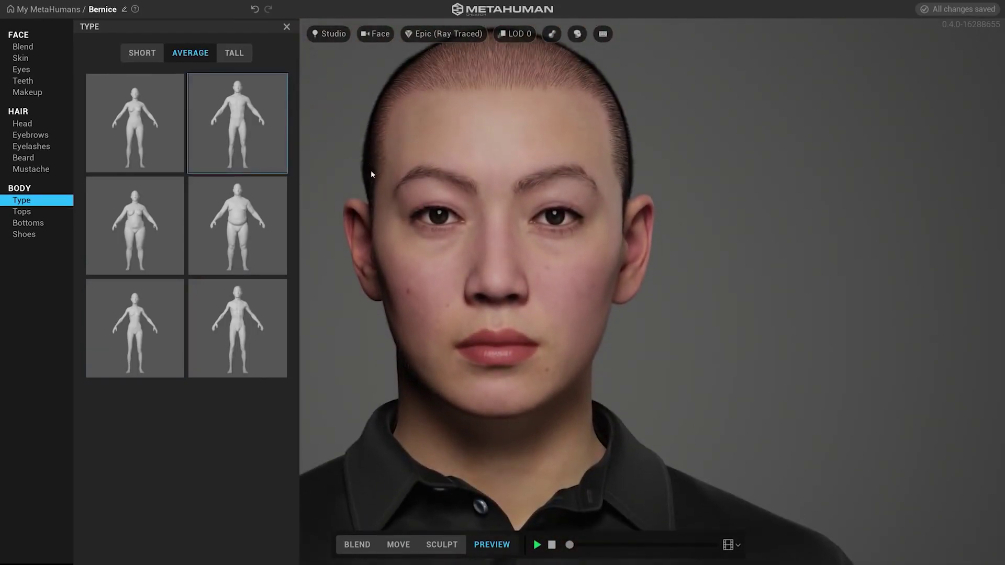
Step: Check the new build in the body and face camera views and close the body type options
{"action": "key", "text": "2"}
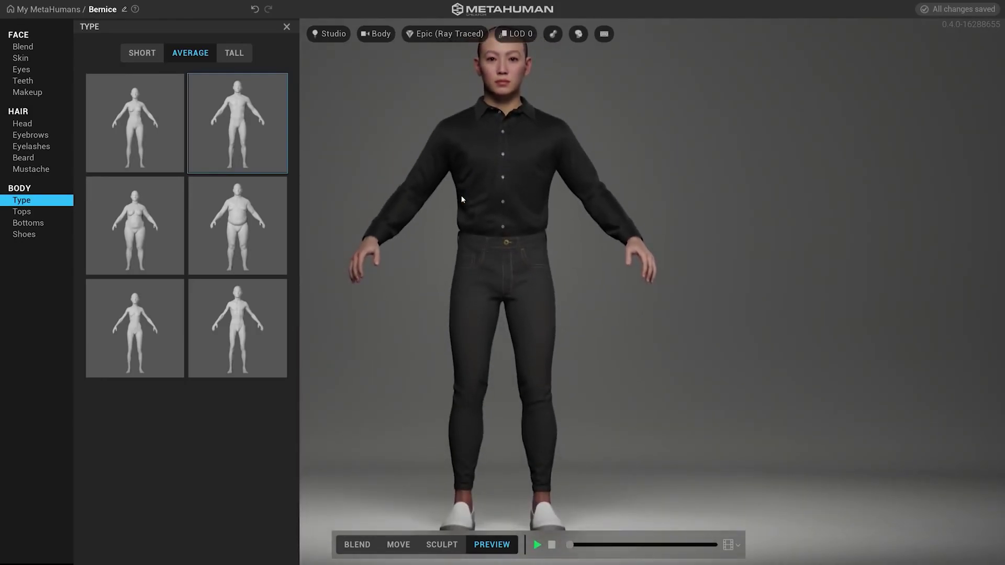
{"action": "key", "text": "1"}
{"action": "scroll", "coordinate": [455, 215], "scroll_direction": "up", "scroll_amount": 5}
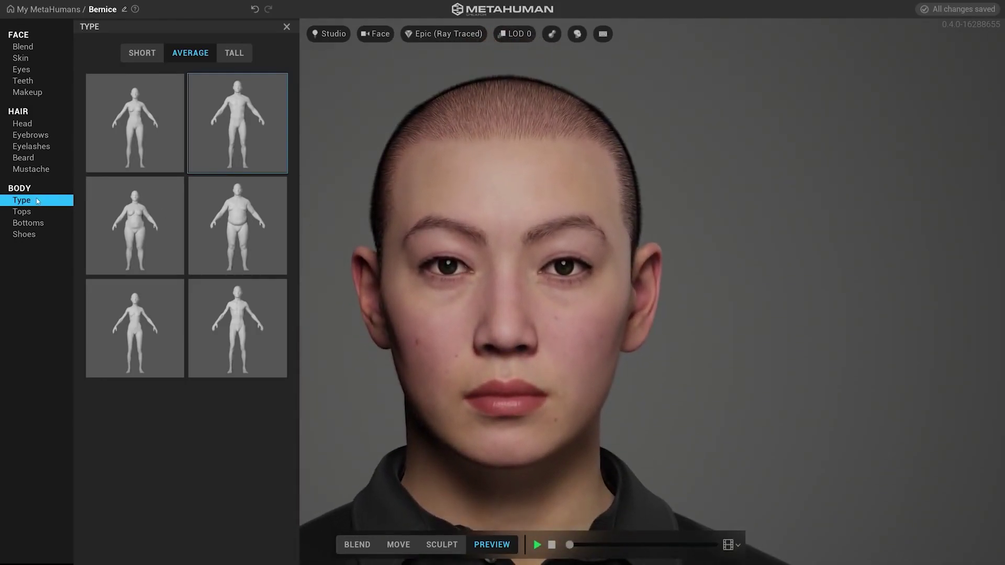
{"action": "left_click", "coordinate": [38, 202]}
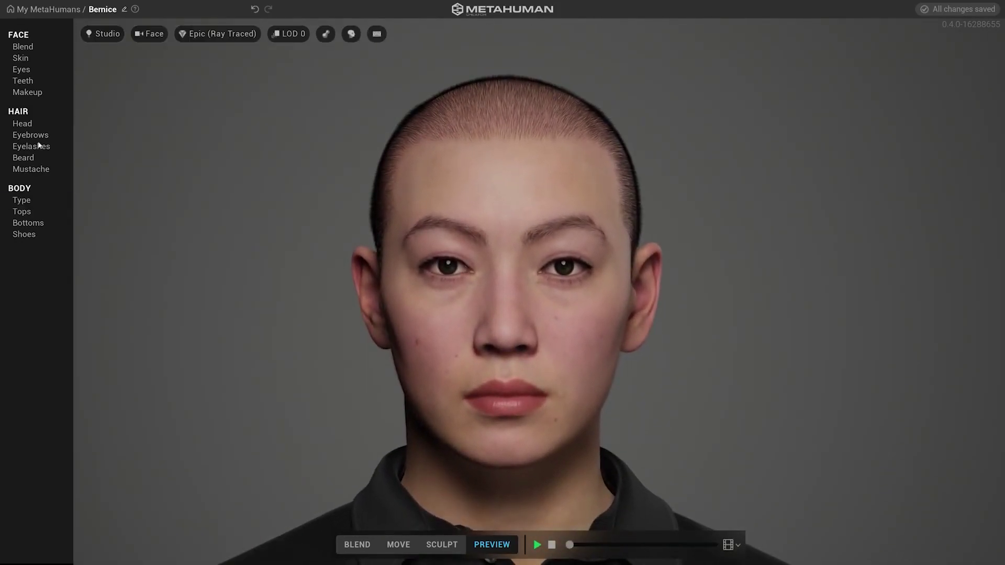
Step: Look over the face blend and skin options, switch to Sculpt mode and close the skin options
{"action": "left_click", "coordinate": [23, 46]}
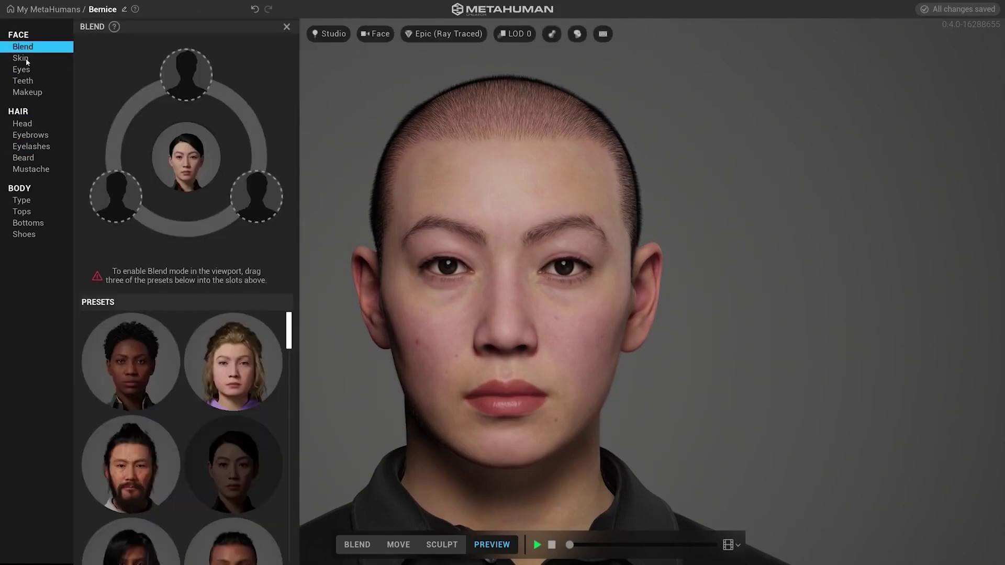
{"action": "left_click", "coordinate": [21, 58]}
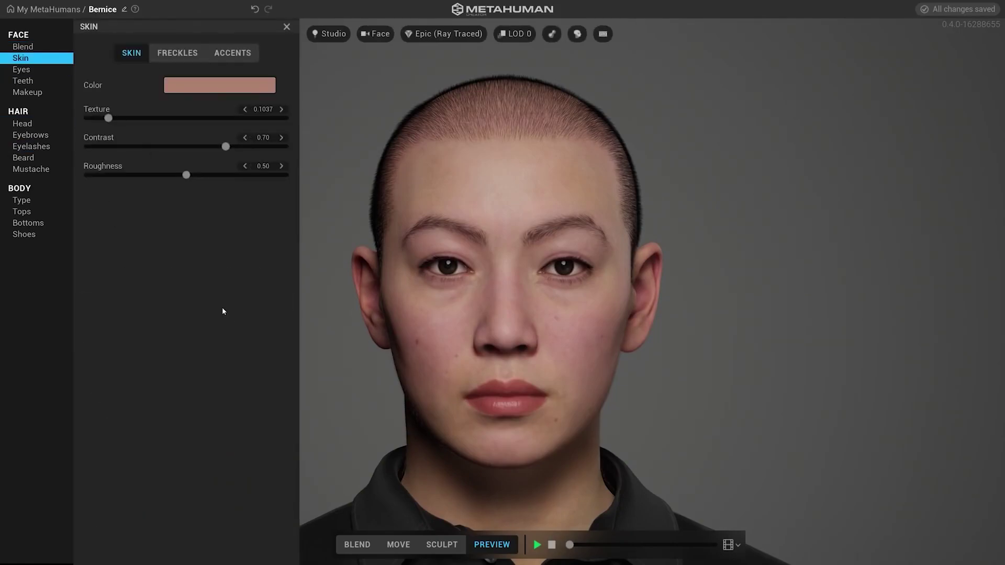
{"action": "left_click", "coordinate": [442, 544]}
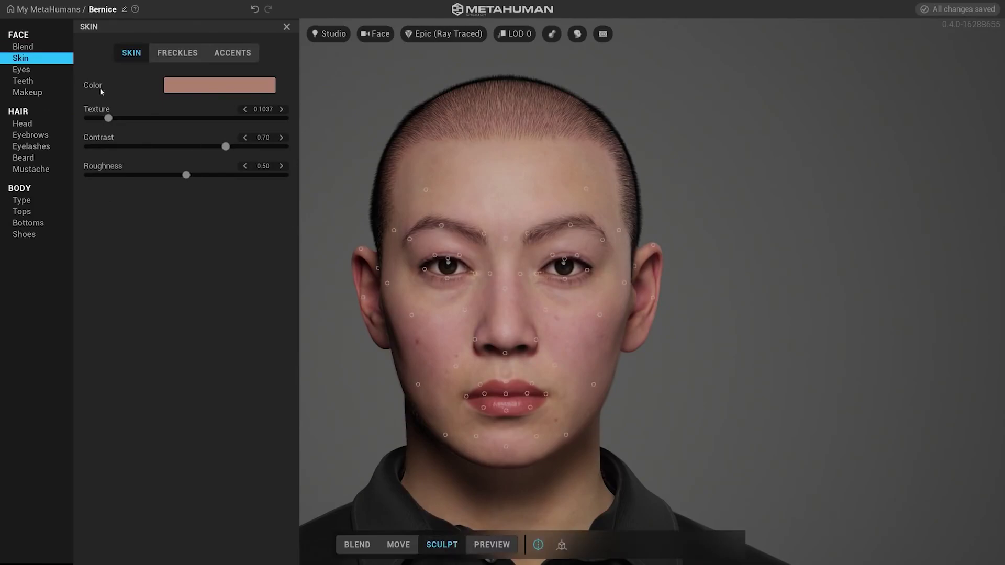
{"action": "left_click", "coordinate": [21, 58]}
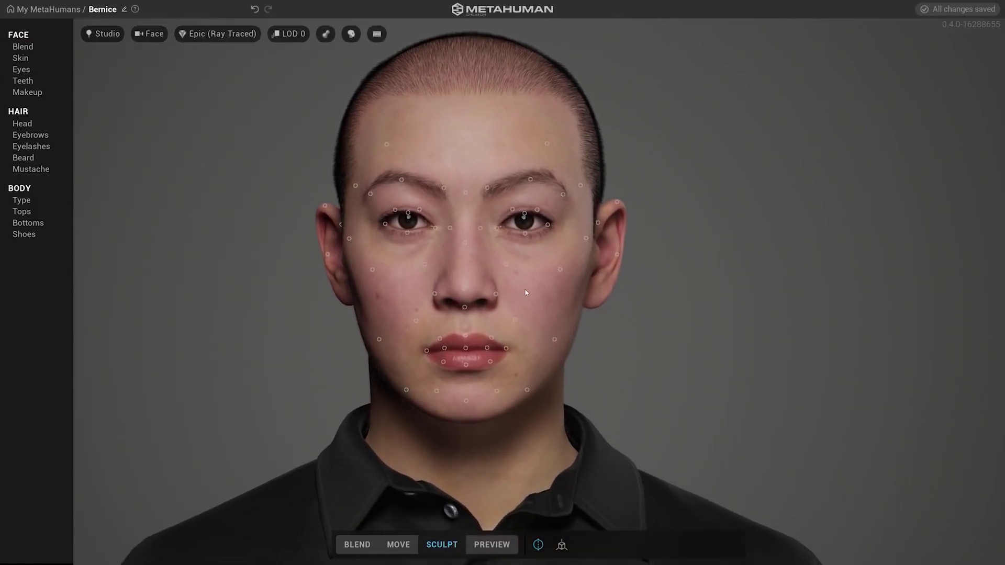
Step: Sculpt the sides of the nose around the nostrils from a profile view of the head
{"action": "scroll", "coordinate": [525, 290], "scroll_direction": "up", "scroll_amount": 2}
{"action": "left_click_drag", "start_coordinate": [626, 339], "coordinate": [564, 344]}
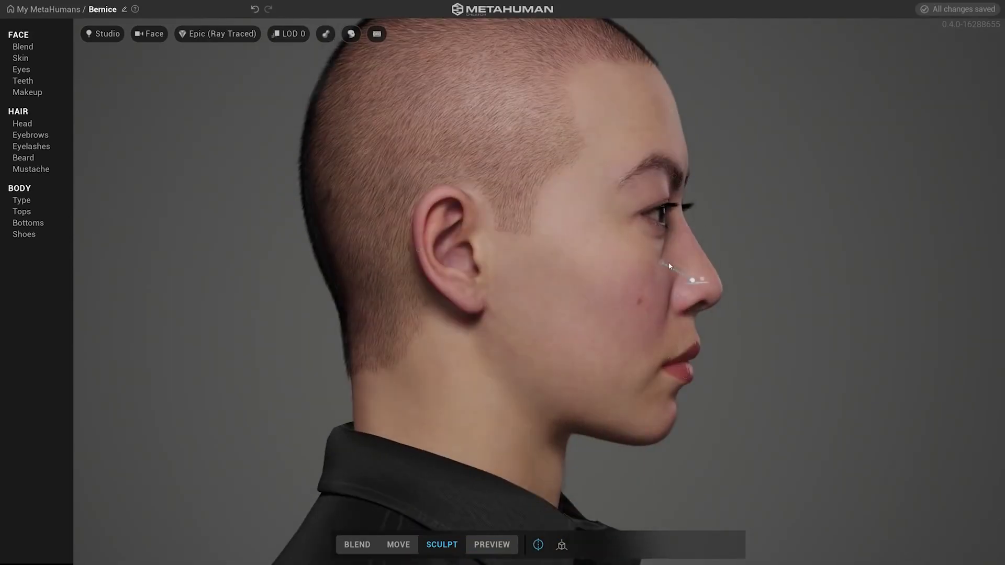
{"action": "left_click_drag", "start_coordinate": [669, 265], "coordinate": [466, 280]}
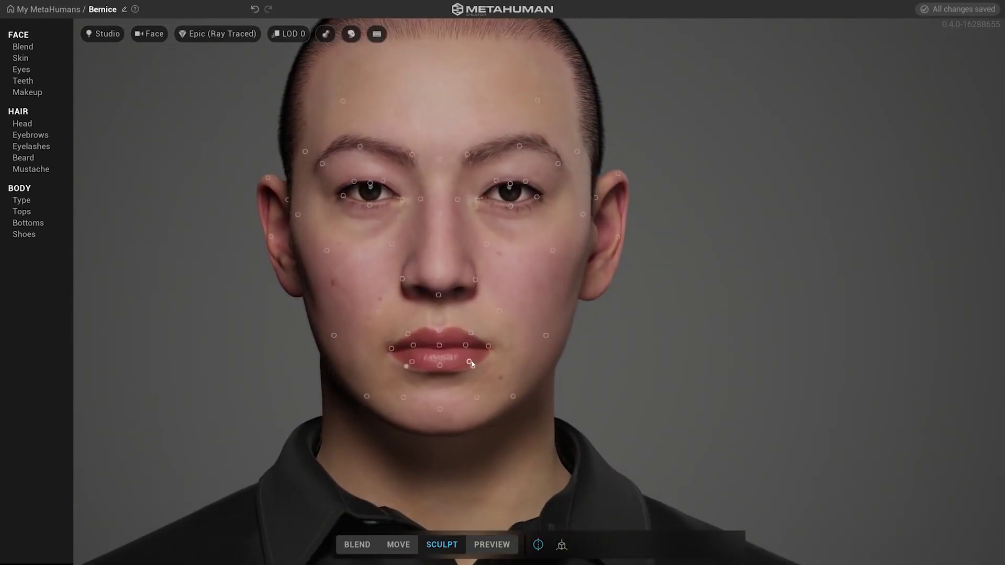
Step: Remove the lip makeup and the eye makeup by setting both to None
{"action": "left_click", "coordinate": [28, 92]}
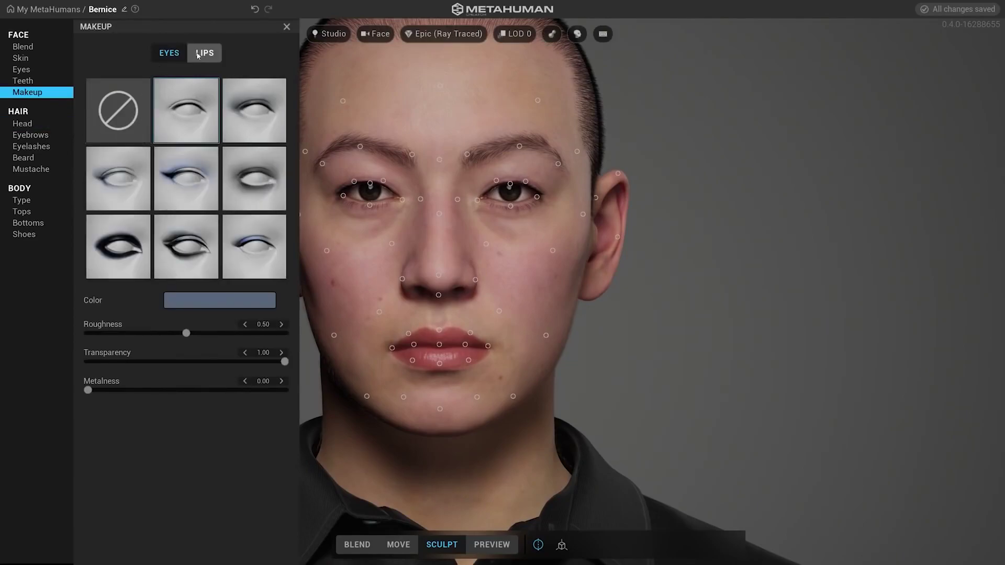
{"action": "left_click", "coordinate": [197, 55]}
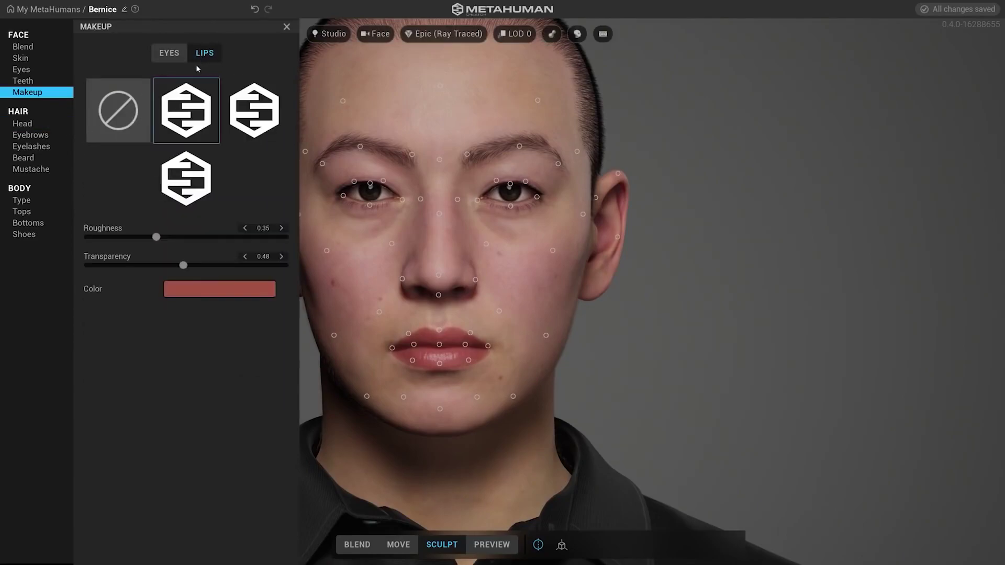
{"action": "left_click", "coordinate": [130, 115]}
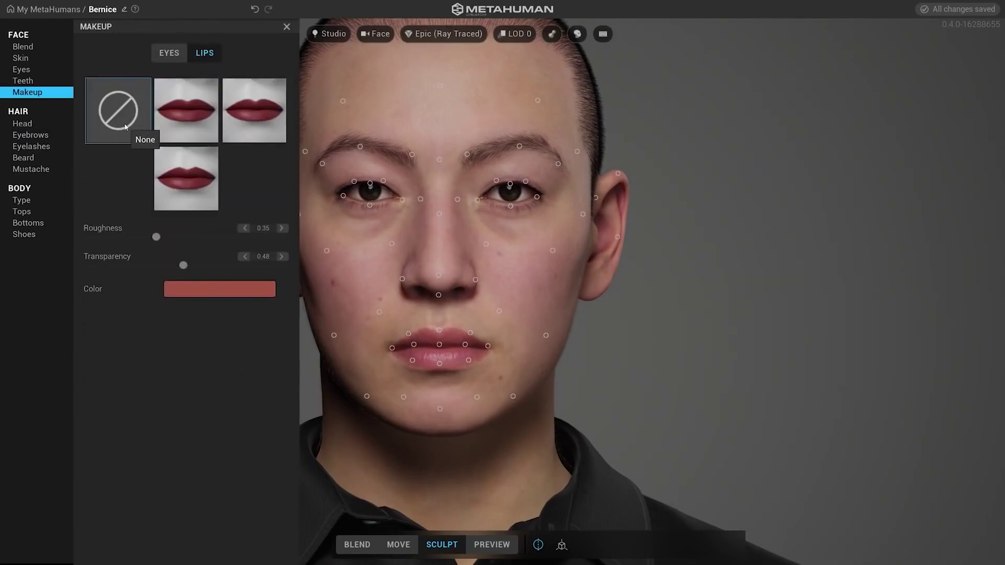
{"action": "left_click", "coordinate": [169, 53]}
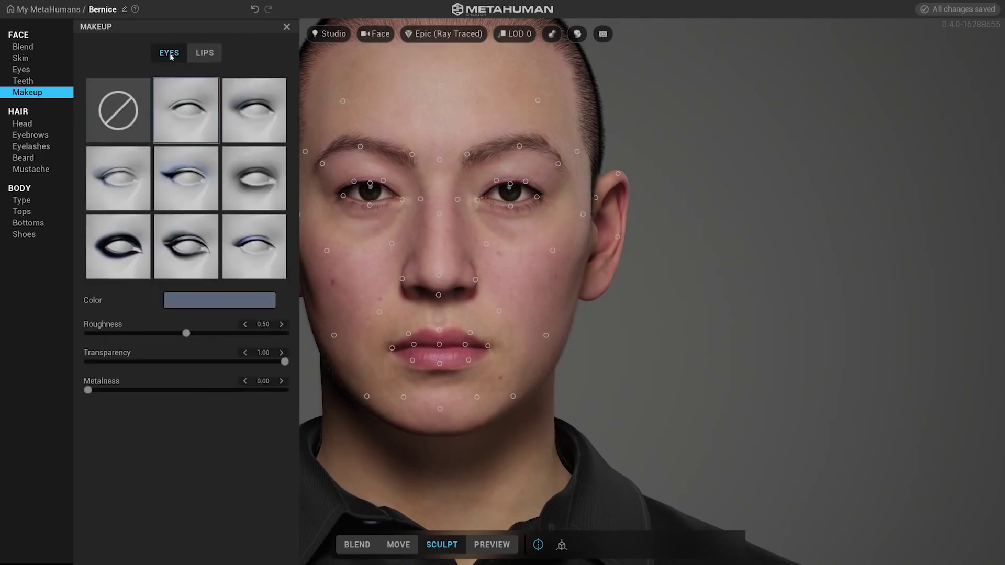
{"action": "left_click", "coordinate": [132, 112]}
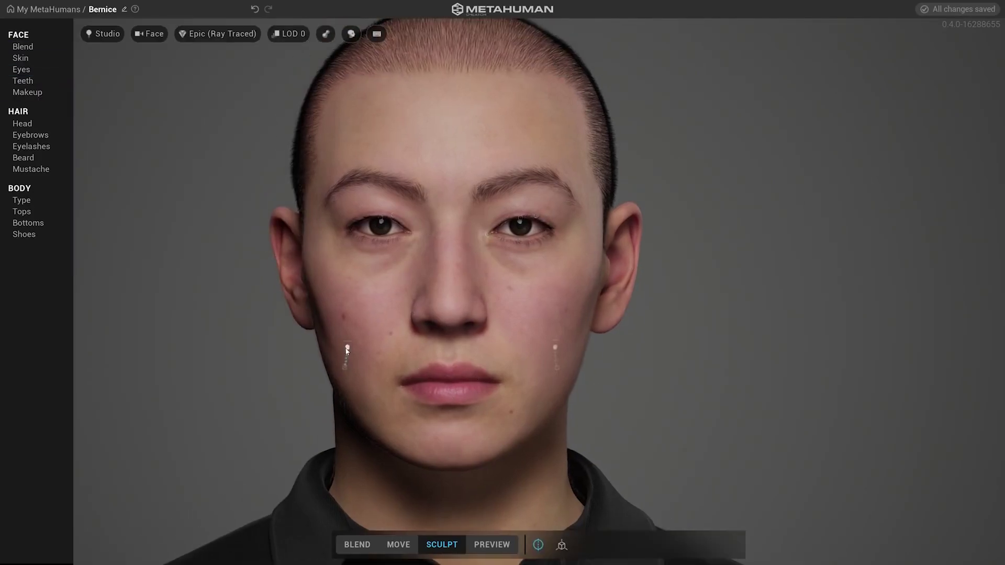
Step: Sculpt the lower cheeks symmetrically and adjust the width of the nostrils
{"action": "left_click_drag", "start_coordinate": [346, 349], "coordinate": [219, 356]}
{"action": "left_click_drag", "start_coordinate": [294, 231], "coordinate": [298, 232]}
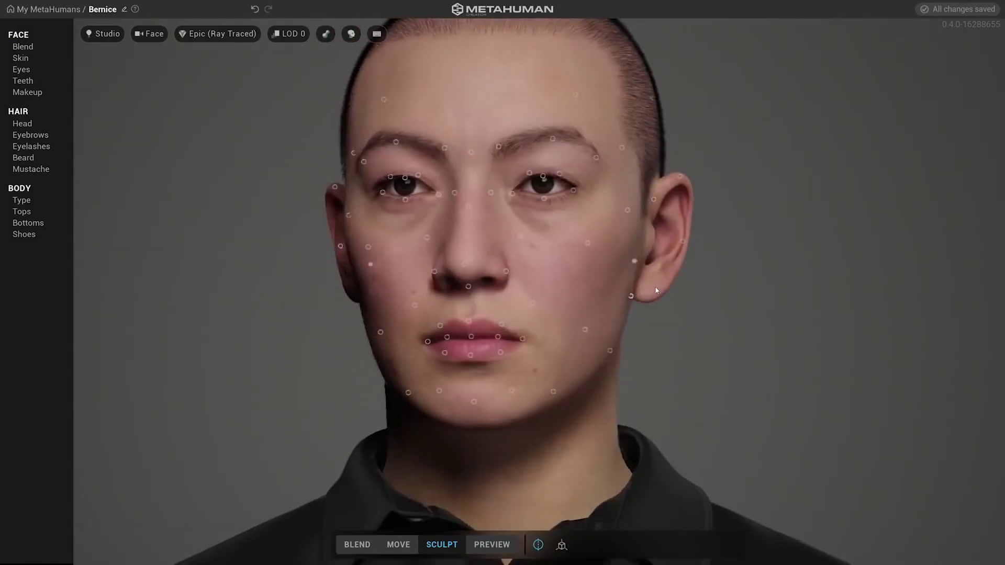
{"action": "left_click_drag", "start_coordinate": [544, 285], "coordinate": [583, 287]}
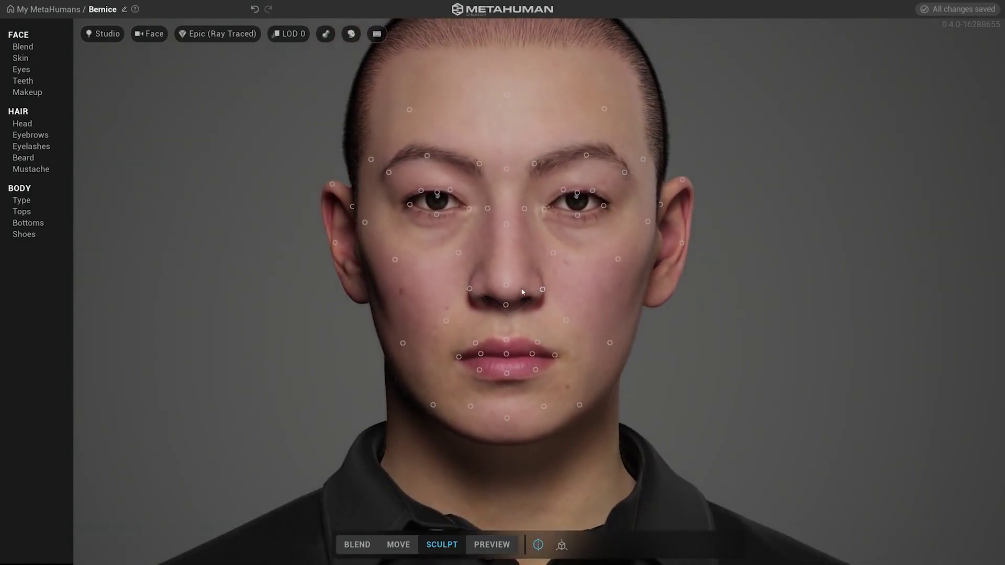
{"action": "left_click_drag", "start_coordinate": [522, 291], "coordinate": [546, 311]}
{"action": "middle_click_drag", "start_coordinate": [514, 295], "coordinate": [453, 328]}
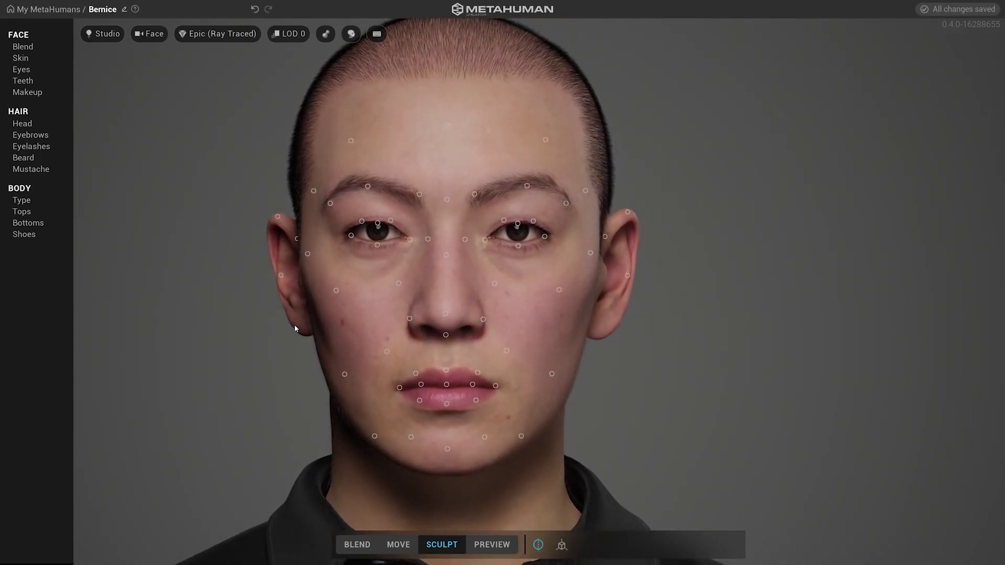
Step: Reshape the earlobes from the side and pull the tops of both ears outward
{"action": "mouse_move", "coordinate": [300, 325]}
{"action": "left_mouse_down"}
{"action": "mouse_move", "coordinate": [579, 315]}
{"action": "mouse_move", "coordinate": [500, 326]}
{"action": "left_mouse_up"}
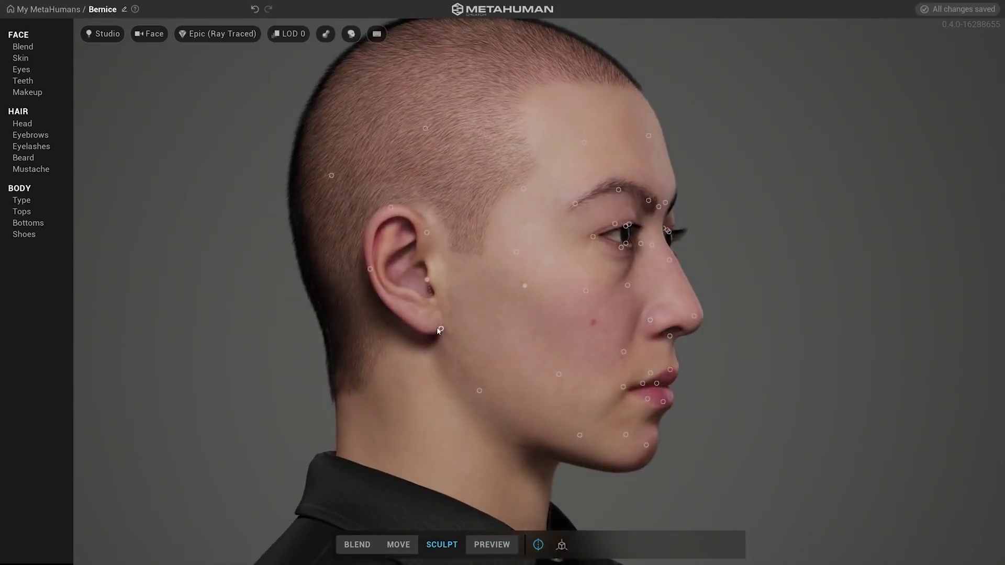
{"action": "mouse_move", "coordinate": [439, 329]}
{"action": "left_mouse_down"}
{"action": "mouse_move", "coordinate": [437, 320]}
{"action": "mouse_move", "coordinate": [455, 321]}
{"action": "left_mouse_up"}
{"action": "mouse_move", "coordinate": [516, 327]}
{"action": "left_mouse_down"}
{"action": "mouse_move", "coordinate": [305, 327]}
{"action": "mouse_move", "coordinate": [534, 321]}
{"action": "mouse_move", "coordinate": [498, 320]}
{"action": "left_mouse_up"}
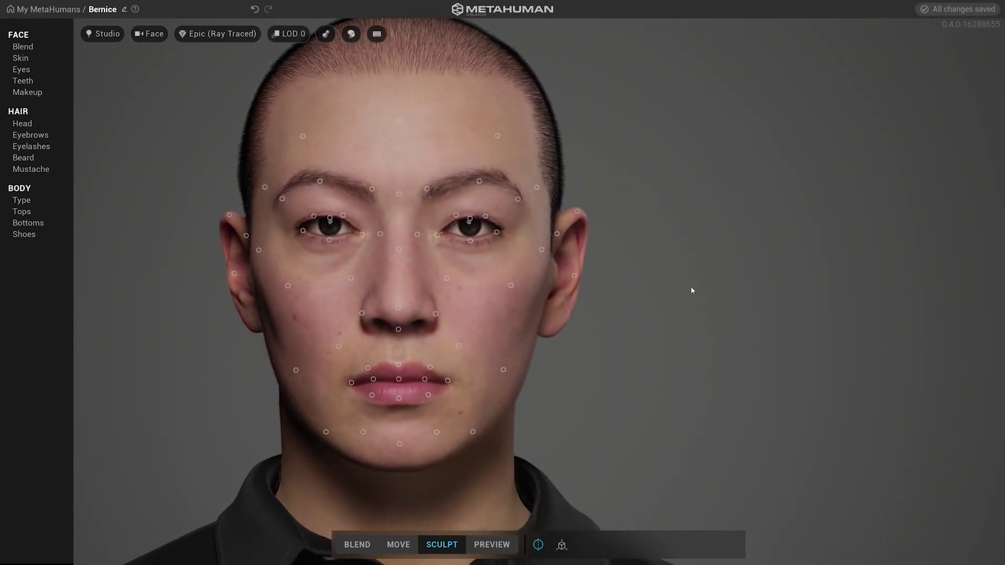
{"action": "left_click_drag", "start_coordinate": [229, 216], "coordinate": [212, 224]}
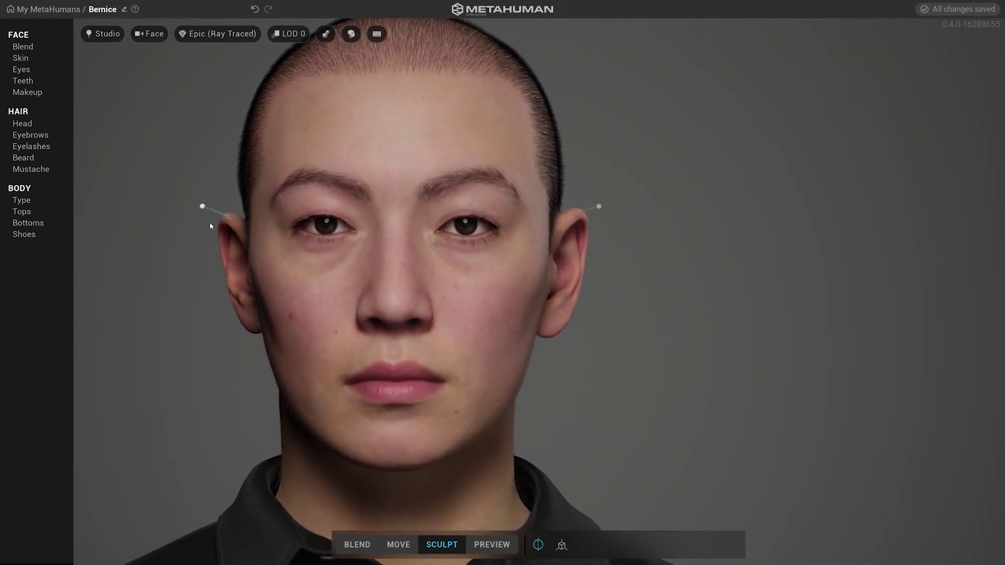
{"action": "middle_click_drag", "start_coordinate": [348, 264], "coordinate": [357, 224]}
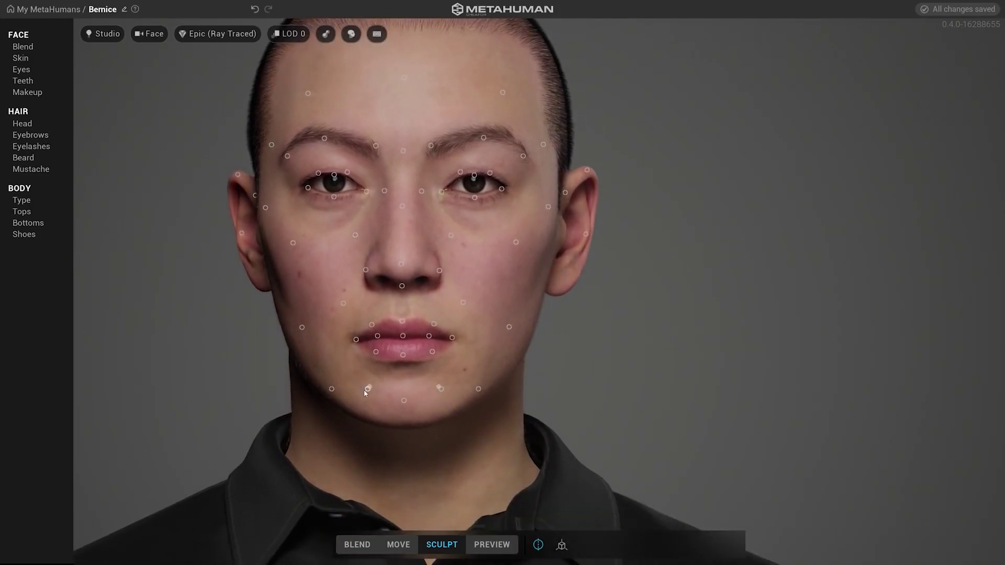
Step: Pull the side points of the chin outward and refine the chin from the profile view
{"action": "mouse_move", "coordinate": [365, 392]}
{"action": "left_mouse_down"}
{"action": "mouse_move", "coordinate": [341, 404]}
{"action": "mouse_move", "coordinate": [331, 396]}
{"action": "left_mouse_up"}
{"action": "left_click_drag", "start_coordinate": [430, 394], "coordinate": [187, 396]}
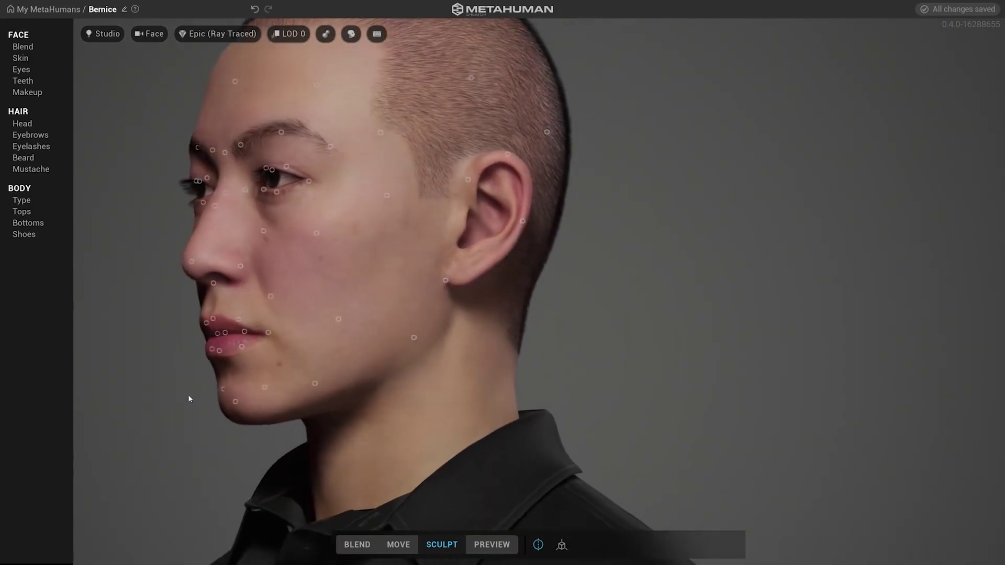
{"action": "left_click_drag", "start_coordinate": [256, 387], "coordinate": [236, 392]}
{"action": "middle_click_drag", "start_coordinate": [256, 390], "coordinate": [346, 379]}
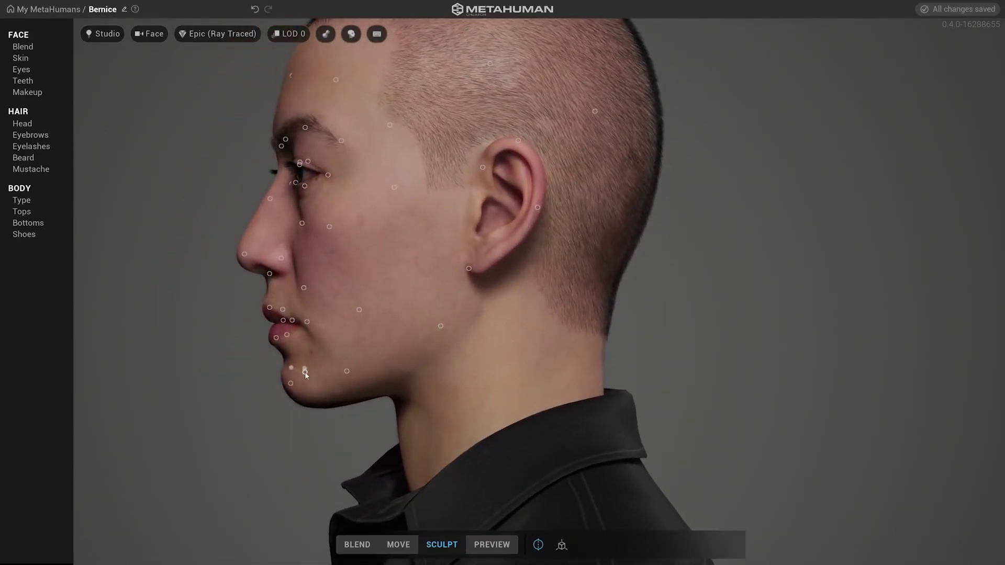
{"action": "left_click_drag", "start_coordinate": [305, 372], "coordinate": [681, 388]}
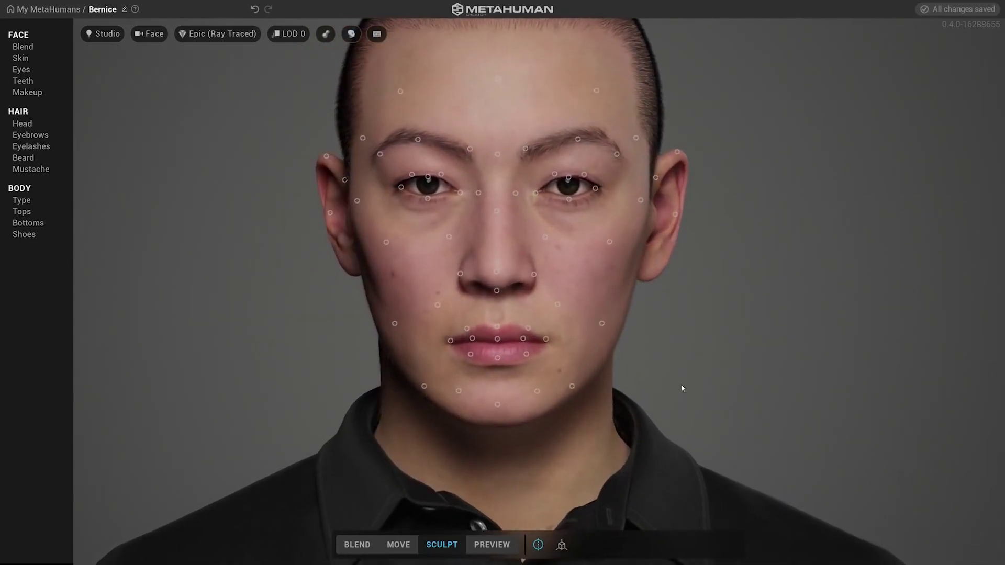
Step: Pull the lower jawline points down and outward and reshape the jaw corners below the ears
{"action": "left_click_drag", "start_coordinate": [569, 390], "coordinate": [604, 404]}
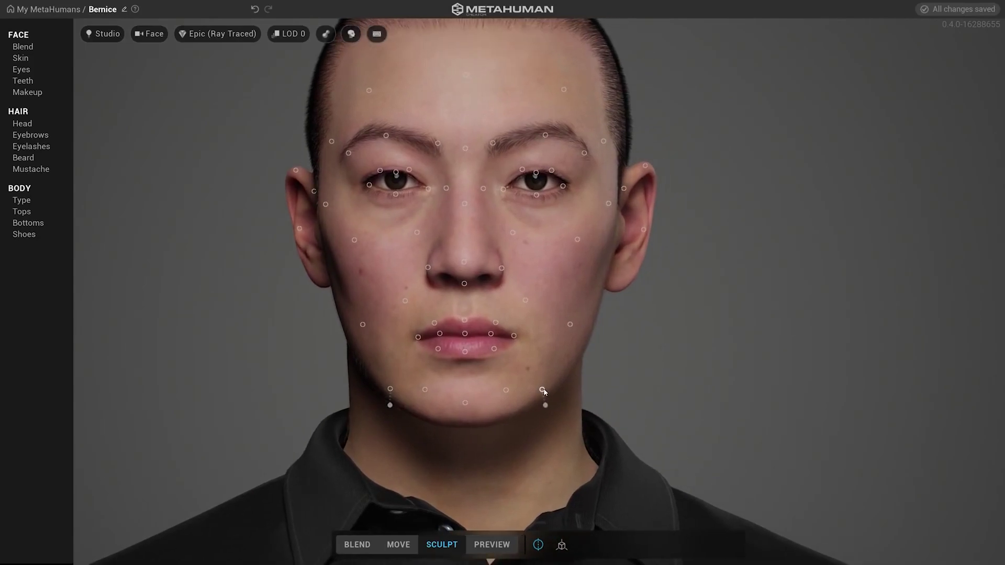
{"action": "mouse_move", "coordinate": [543, 391]}
{"action": "left_mouse_down"}
{"action": "mouse_move", "coordinate": [542, 403]}
{"action": "mouse_move", "coordinate": [542, 394]}
{"action": "left_mouse_up"}
{"action": "left_click_drag", "start_coordinate": [403, 386], "coordinate": [542, 370]}
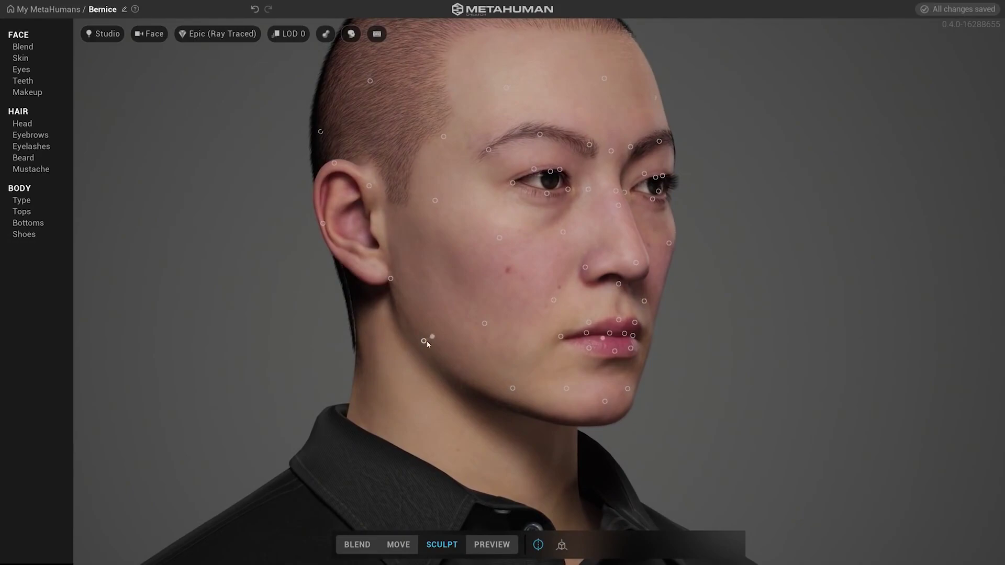
{"action": "left_click_drag", "start_coordinate": [427, 343], "coordinate": [665, 335]}
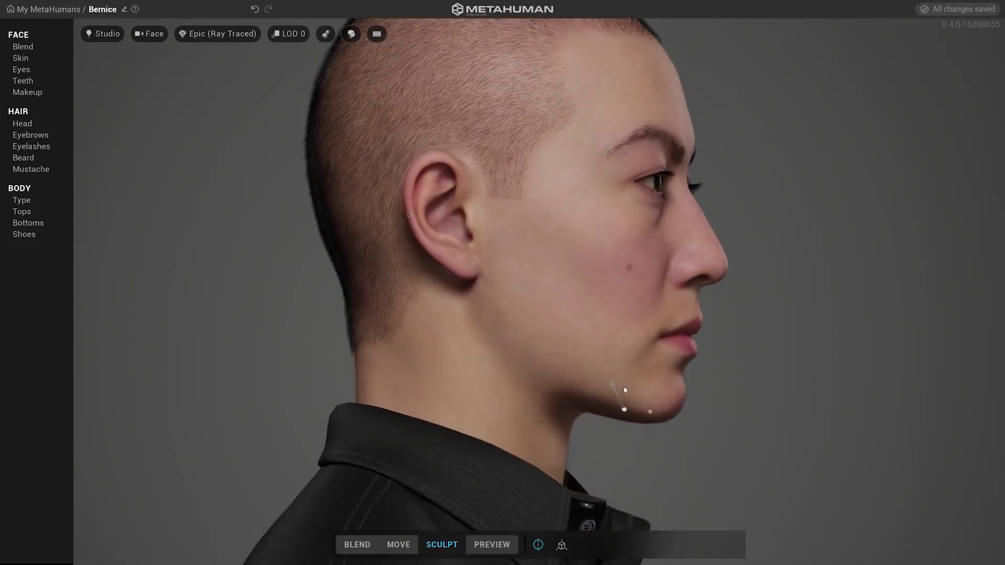
Step: Refine the underside of the jaw and the jaw corners from profile and three-quarter views
{"action": "left_click_drag", "start_coordinate": [624, 387], "coordinate": [590, 358]}
{"action": "left_click_drag", "start_coordinate": [581, 393], "coordinate": [527, 435]}
{"action": "left_click_drag", "start_coordinate": [586, 451], "coordinate": [399, 406]}
{"action": "left_click_drag", "start_coordinate": [630, 411], "coordinate": [548, 396]}
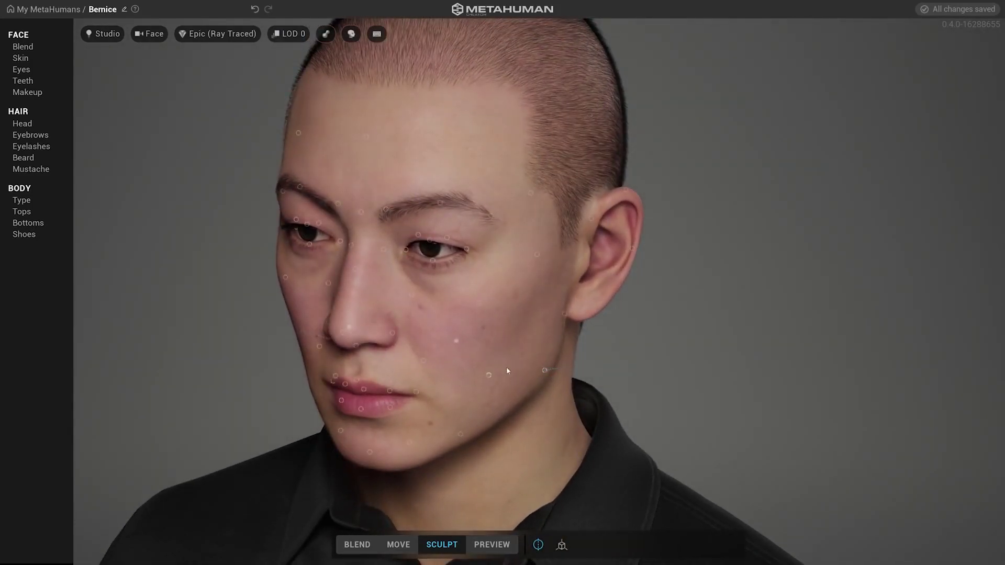
{"action": "left_click_drag", "start_coordinate": [509, 365], "coordinate": [645, 337]}
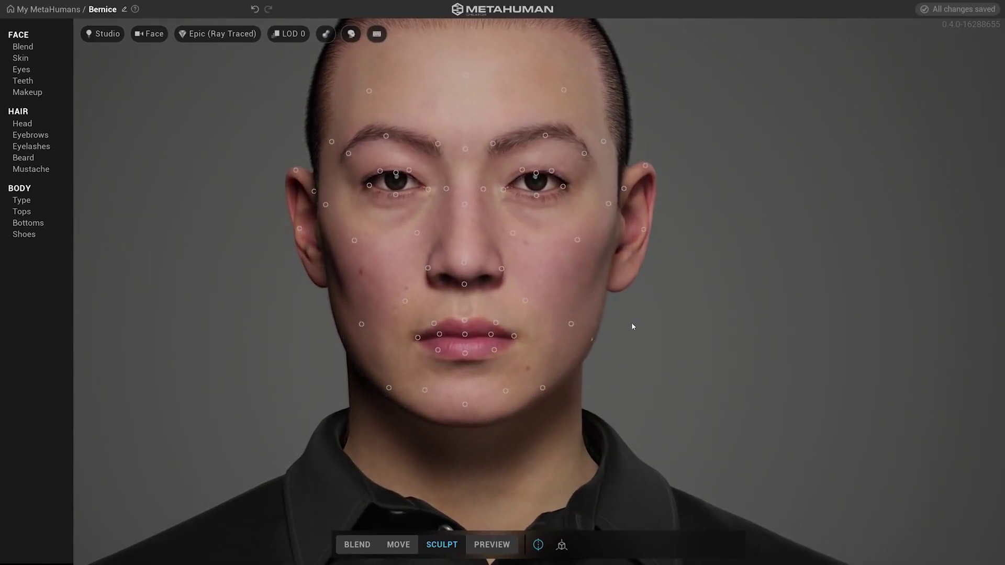
Step: Widen the face slightly at the outer cheekbones beside the eyes
{"action": "left_click_drag", "start_coordinate": [316, 202], "coordinate": [295, 228]}
{"action": "left_click_drag", "start_coordinate": [412, 226], "coordinate": [412, 228]}
{"action": "left_click_drag", "start_coordinate": [629, 240], "coordinate": [633, 240]}
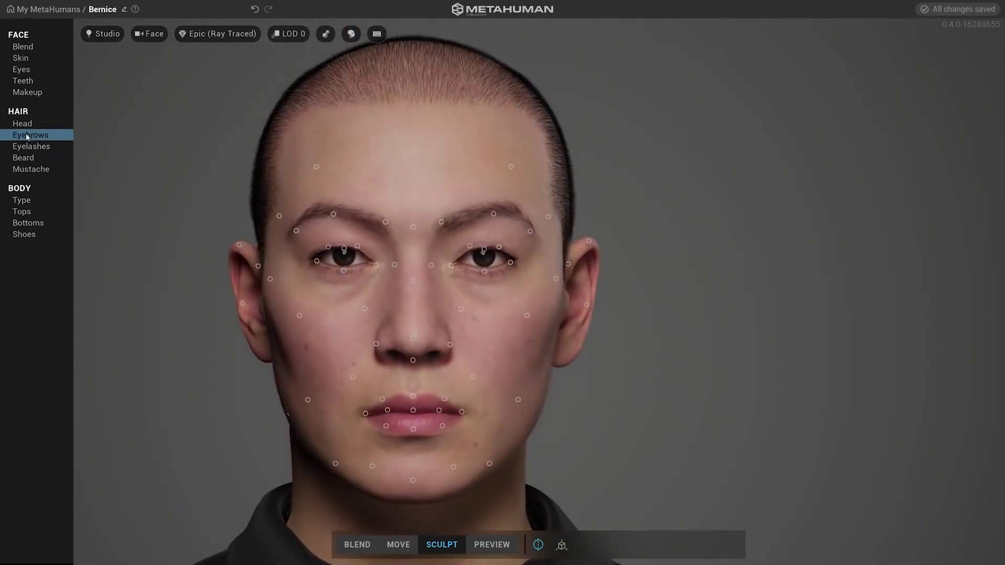
Step: Compare several fuller eyebrow styles on the face and apply Medium Scraggly Eyebrows
{"action": "left_click", "coordinate": [27, 136]}
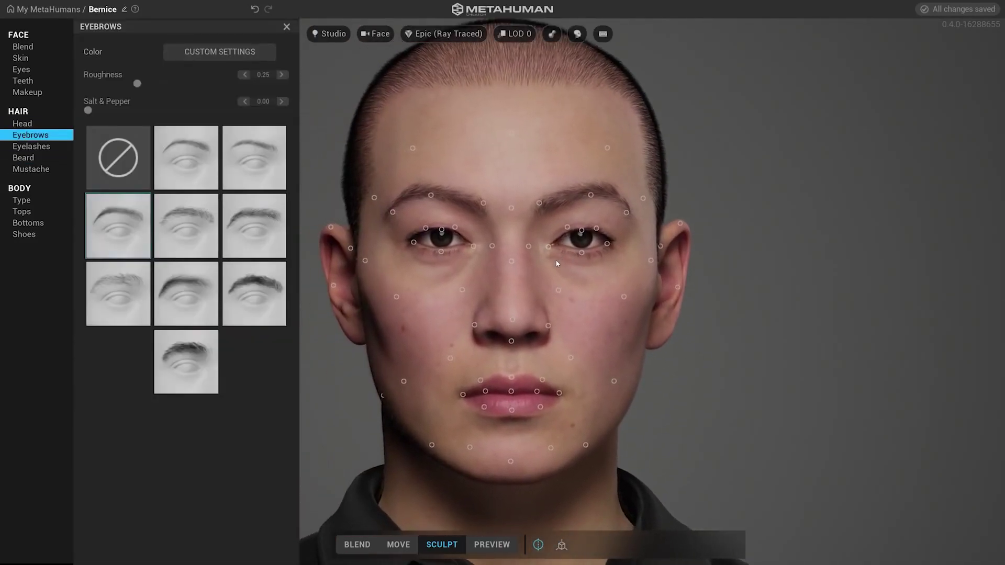
{"action": "left_click", "coordinate": [168, 234]}
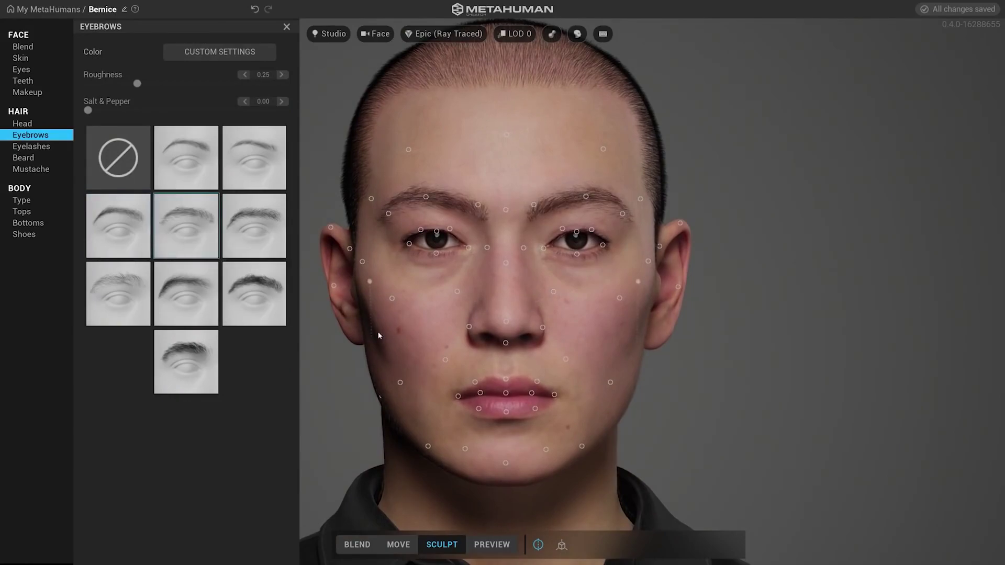
{"action": "mouse_move", "coordinate": [478, 317]}
{"action": "left_mouse_down"}
{"action": "mouse_move", "coordinate": [601, 317]}
{"action": "mouse_move", "coordinate": [490, 318]}
{"action": "left_mouse_up"}
{"action": "left_click", "coordinate": [245, 241]}
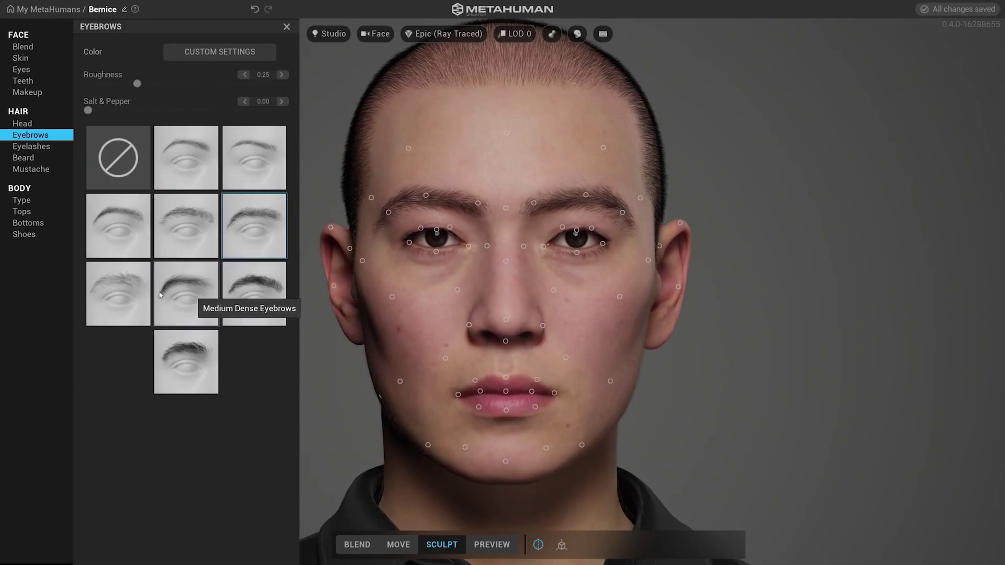
{"action": "left_click", "coordinate": [179, 296]}
{"action": "left_click", "coordinate": [116, 292]}
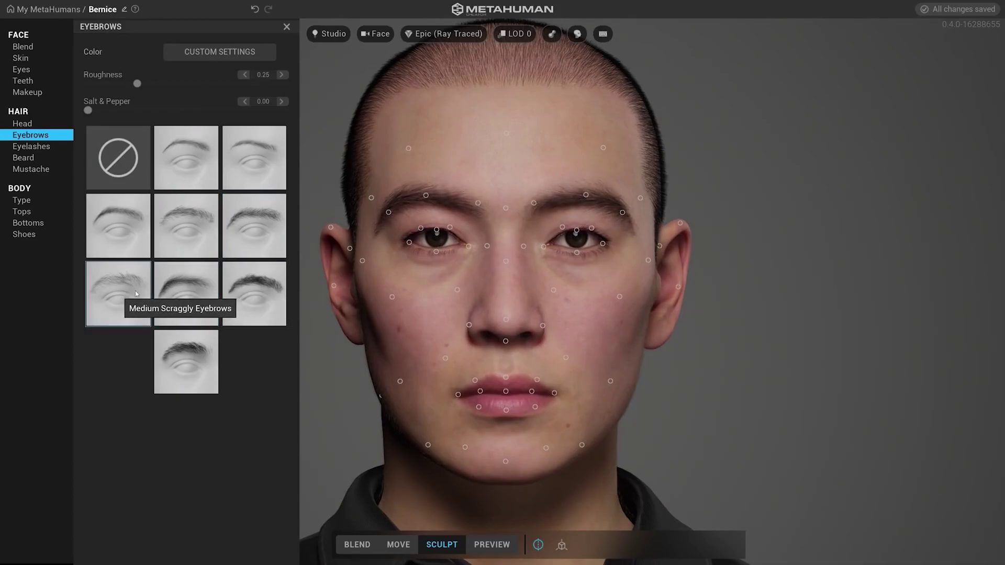
{"action": "left_click", "coordinate": [191, 291]}
{"action": "left_click", "coordinate": [128, 291]}
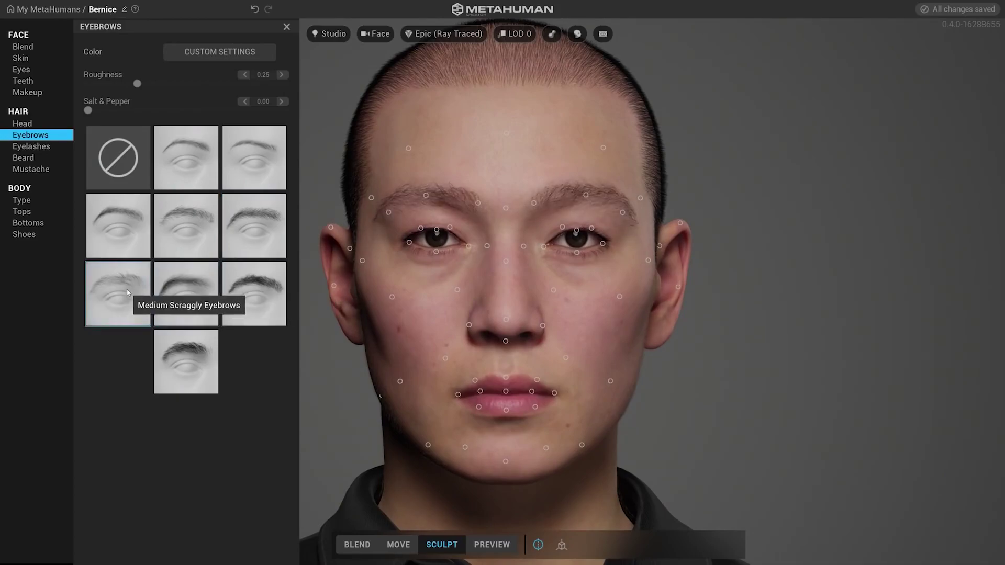
Step: Compare further eyebrow styles, apply Medium Full Eyebrows, preview the face without sculpt points, and resume sculpting
{"action": "mouse_move", "coordinate": [441, 286]}
{"action": "left_mouse_down"}
{"action": "mouse_move", "coordinate": [781, 295]}
{"action": "mouse_move", "coordinate": [410, 290]}
{"action": "mouse_move", "coordinate": [440, 290]}
{"action": "left_mouse_up"}
{"action": "left_click", "coordinate": [261, 291]}
{"action": "left_click", "coordinate": [180, 353]}
{"action": "left_click", "coordinate": [254, 226]}
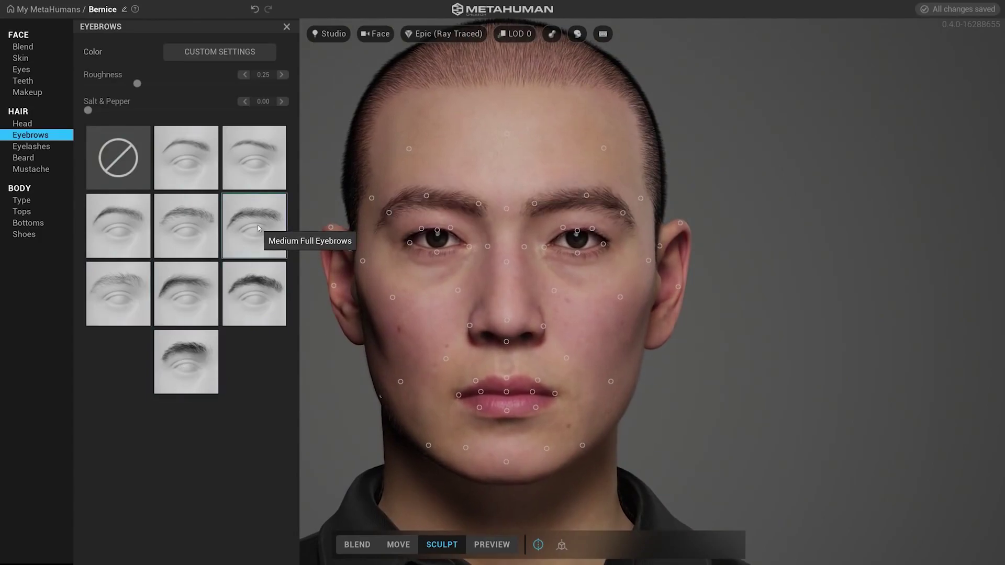
{"action": "left_click", "coordinate": [491, 544]}
{"action": "left_click", "coordinate": [615, 412]}
{"action": "left_click", "coordinate": [442, 544]}
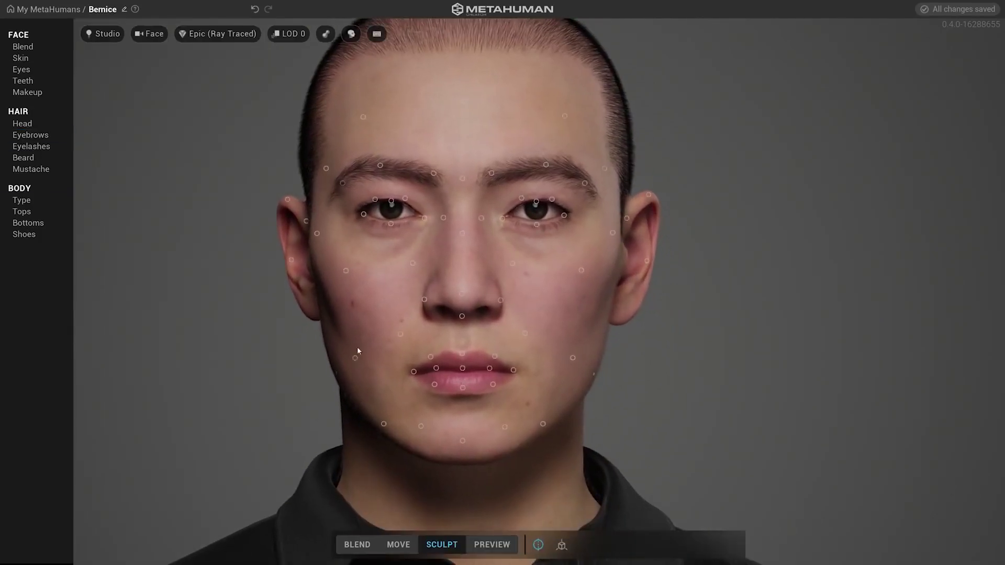
Step: Reshape the mouth corners and upper lip from the front, profile and three-quarter views
{"action": "mouse_move", "coordinate": [357, 347]}
{"action": "left_mouse_down"}
{"action": "mouse_move", "coordinate": [713, 352]}
{"action": "mouse_move", "coordinate": [308, 373]}
{"action": "left_mouse_up"}
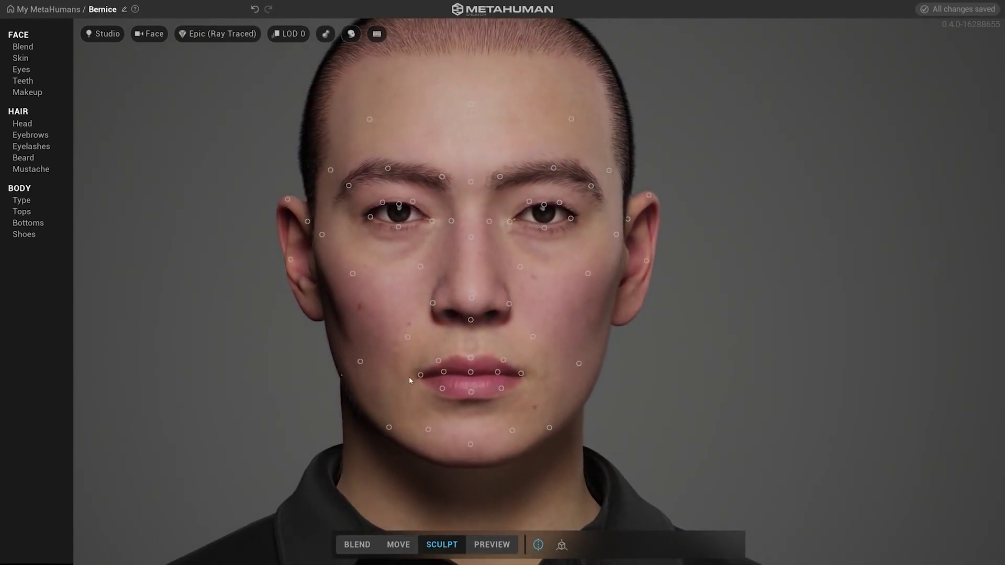
{"action": "mouse_move", "coordinate": [421, 376]}
{"action": "left_mouse_down"}
{"action": "mouse_move", "coordinate": [395, 390]}
{"action": "mouse_move", "coordinate": [396, 380]}
{"action": "left_mouse_up"}
{"action": "left_click_drag", "start_coordinate": [509, 395], "coordinate": [151, 401]}
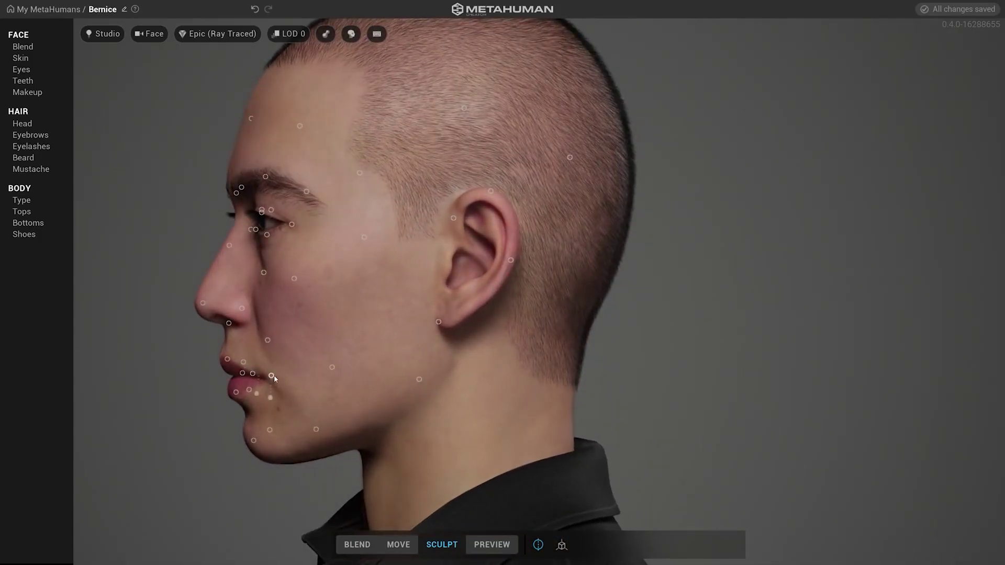
{"action": "left_click_drag", "start_coordinate": [273, 376], "coordinate": [238, 363]}
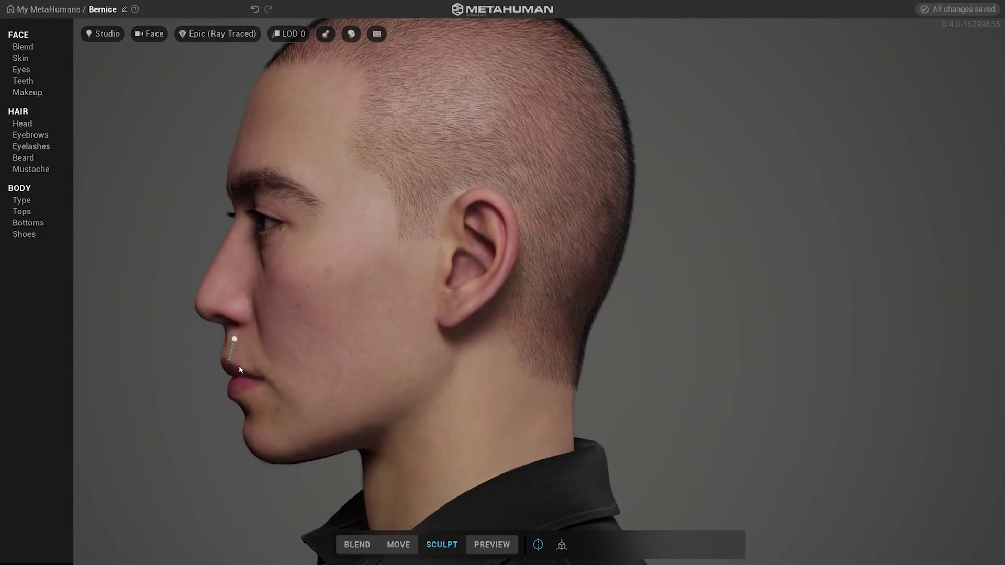
{"action": "left_click_drag", "start_coordinate": [229, 367], "coordinate": [225, 369]}
{"action": "left_click_drag", "start_coordinate": [285, 392], "coordinate": [429, 394]}
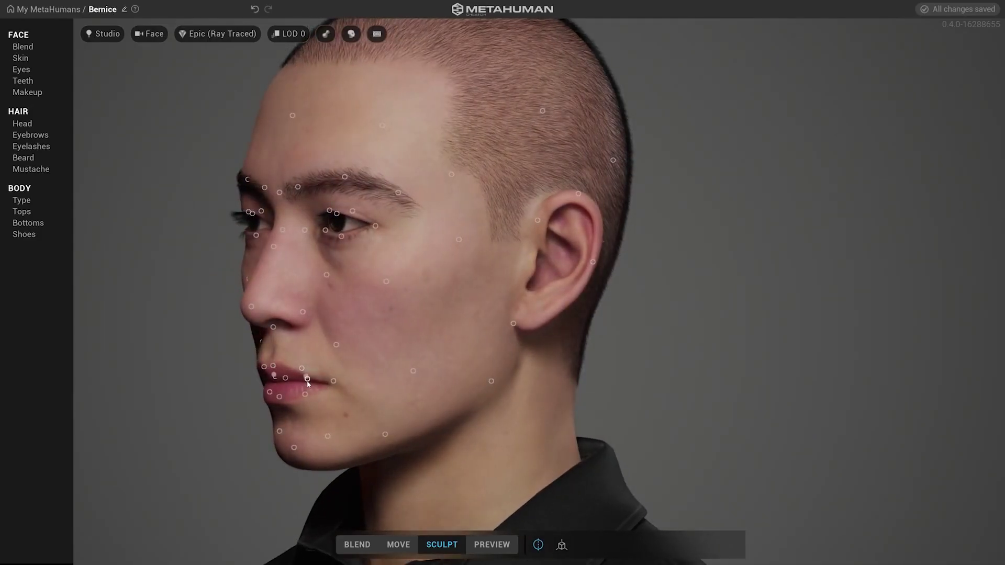
{"action": "mouse_move", "coordinate": [307, 381]}
{"action": "left_mouse_down"}
{"action": "mouse_move", "coordinate": [287, 387]}
{"action": "mouse_move", "coordinate": [581, 385]}
{"action": "mouse_move", "coordinate": [523, 381]}
{"action": "left_mouse_up"}
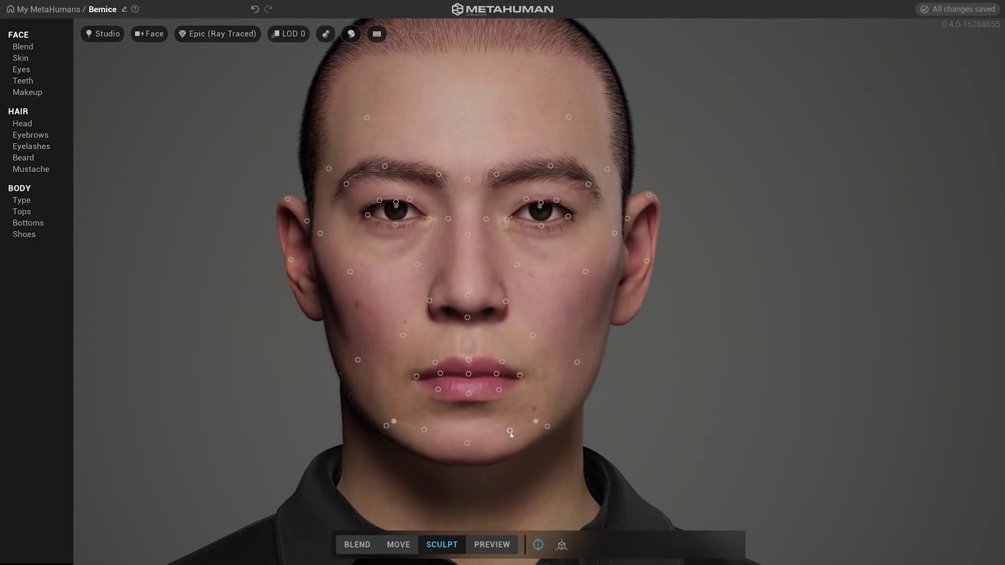
Step: Adjust the lower jawline points beside the chin from the side view, undoing one unwanted change
{"action": "mouse_move", "coordinate": [509, 431]}
{"action": "left_mouse_down"}
{"action": "mouse_move", "coordinate": [506, 453]}
{"action": "mouse_move", "coordinate": [512, 411]}
{"action": "mouse_move", "coordinate": [858, 405]}
{"action": "mouse_move", "coordinate": [847, 413]}
{"action": "left_mouse_up"}
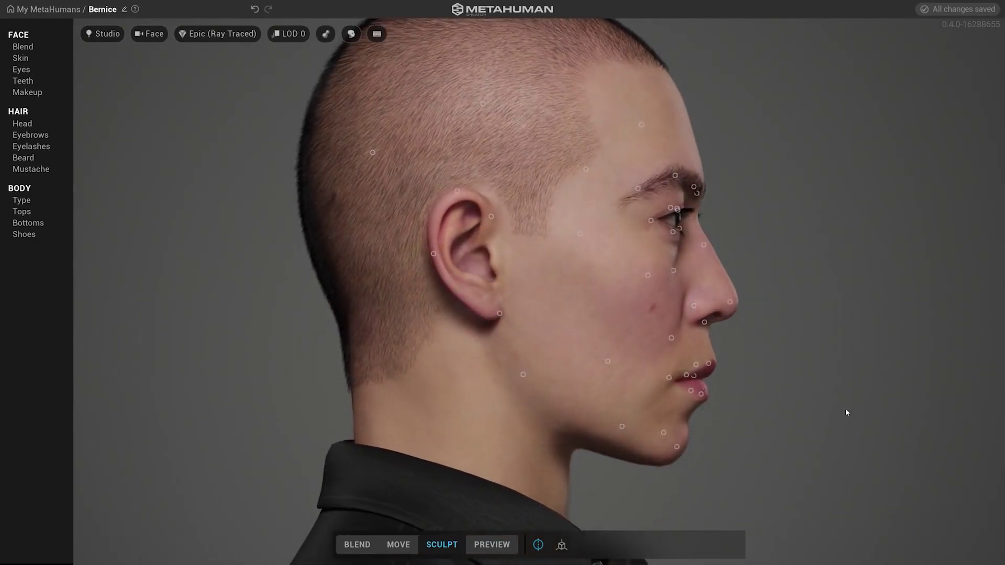
{"action": "mouse_move", "coordinate": [623, 427]}
{"action": "left_mouse_down"}
{"action": "mouse_move", "coordinate": [639, 428]}
{"action": "mouse_move", "coordinate": [635, 446]}
{"action": "left_mouse_up"}
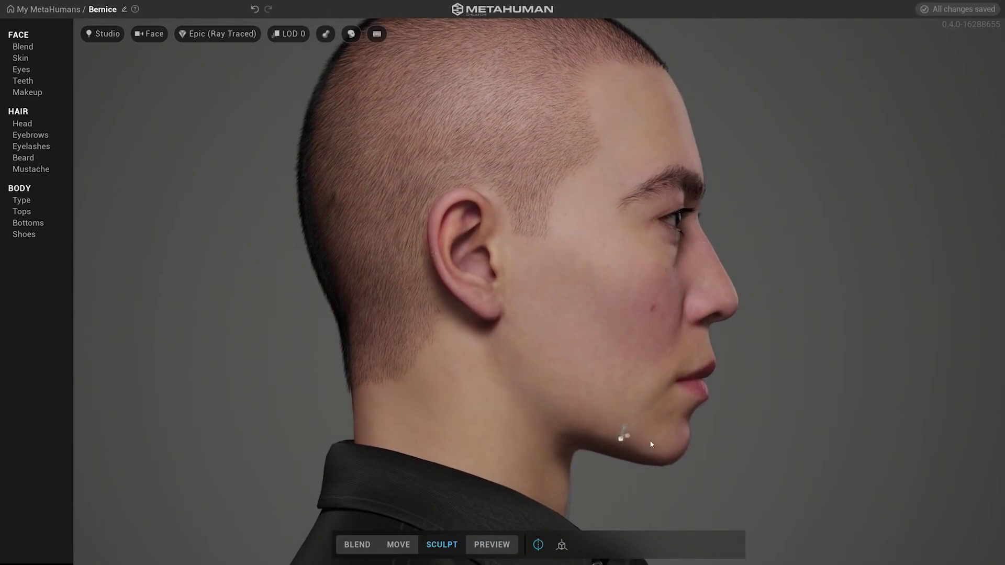
{"action": "middle_click_drag", "start_coordinate": [729, 428], "coordinate": [643, 428]}
{"action": "key", "text": "ctrl+z"}
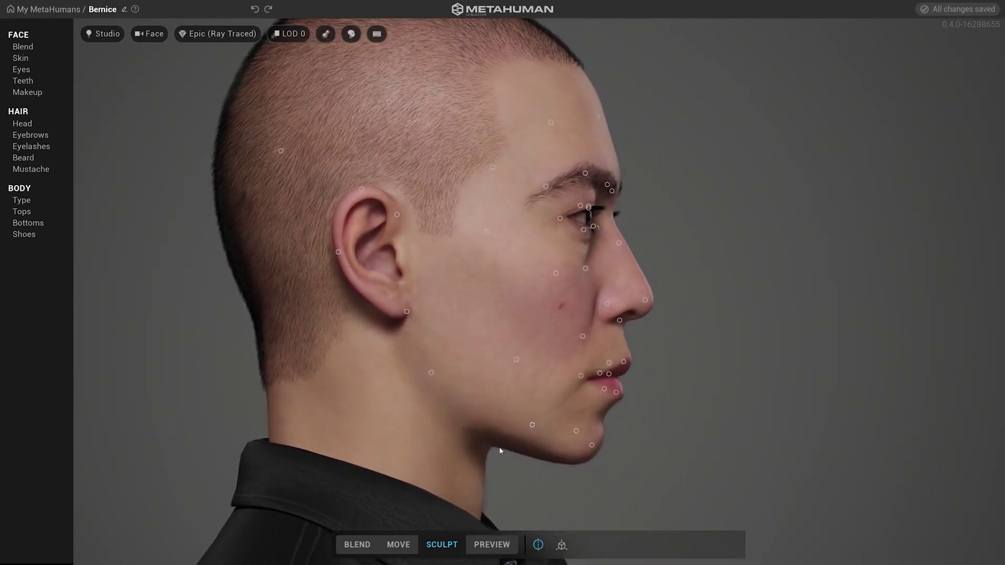
{"action": "mouse_move", "coordinate": [487, 427]}
{"action": "left_mouse_down"}
{"action": "mouse_move", "coordinate": [471, 400]}
{"action": "mouse_move", "coordinate": [432, 401]}
{"action": "mouse_move", "coordinate": [451, 381]}
{"action": "left_mouse_up"}
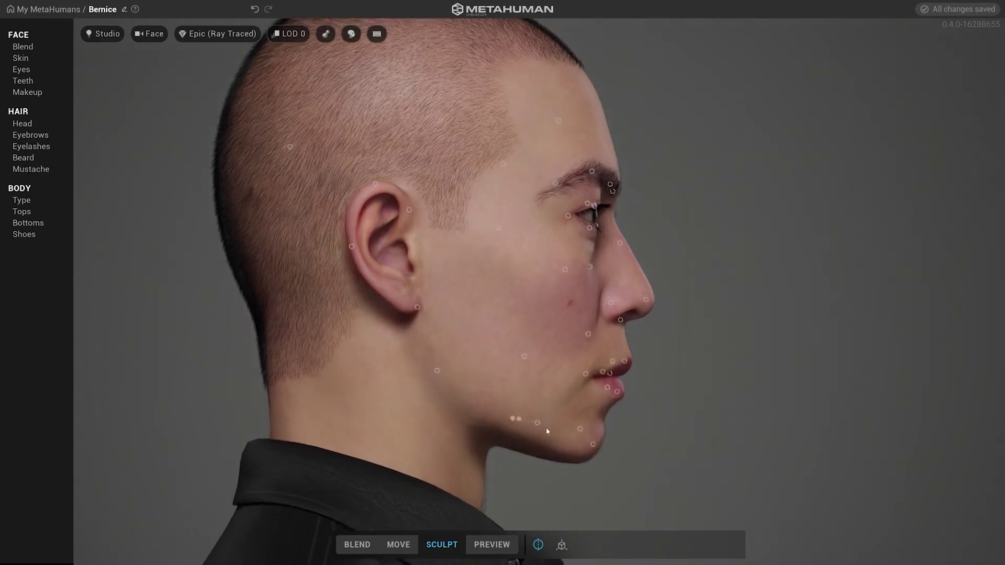
{"action": "mouse_move", "coordinate": [617, 396]}
{"action": "left_mouse_down"}
{"action": "mouse_move", "coordinate": [579, 379]}
{"action": "mouse_move", "coordinate": [587, 382]}
{"action": "left_mouse_up"}
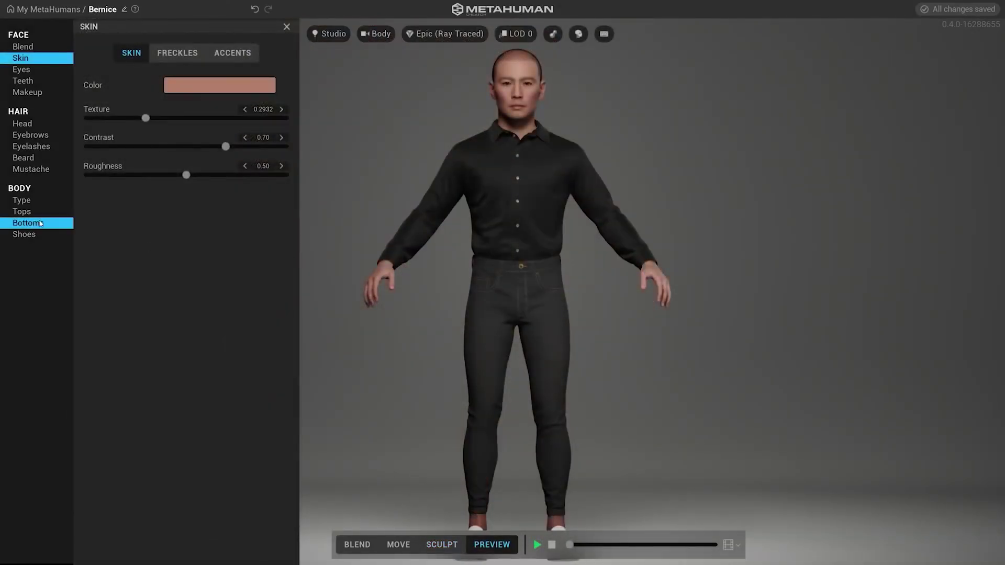
Step: Try the Jeans on the body, and dress the character in the cuffed jogger-style pants instead
{"action": "left_click", "coordinate": [40, 223]}
{"action": "left_click", "coordinate": [233, 149]}
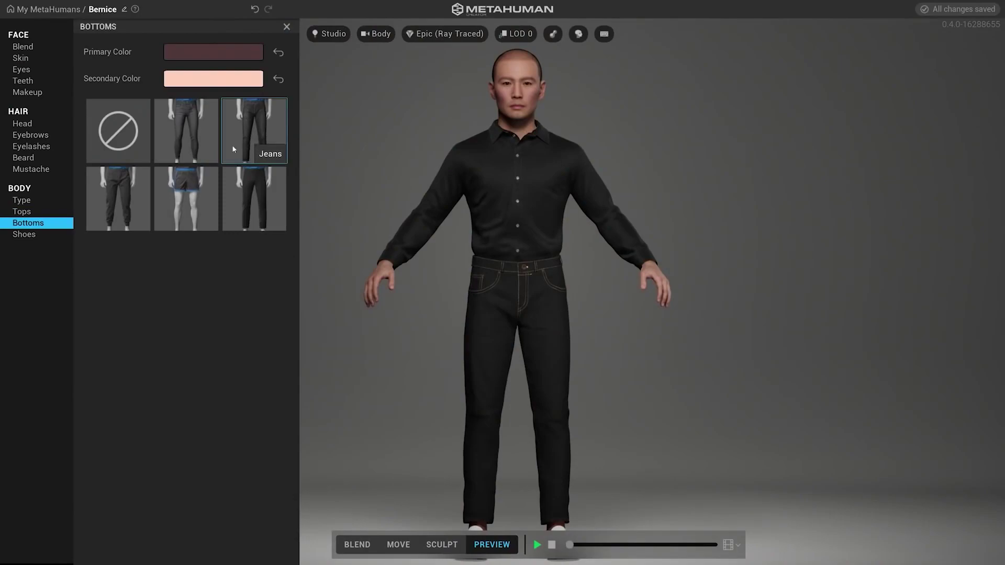
{"action": "left_click", "coordinate": [124, 187]}
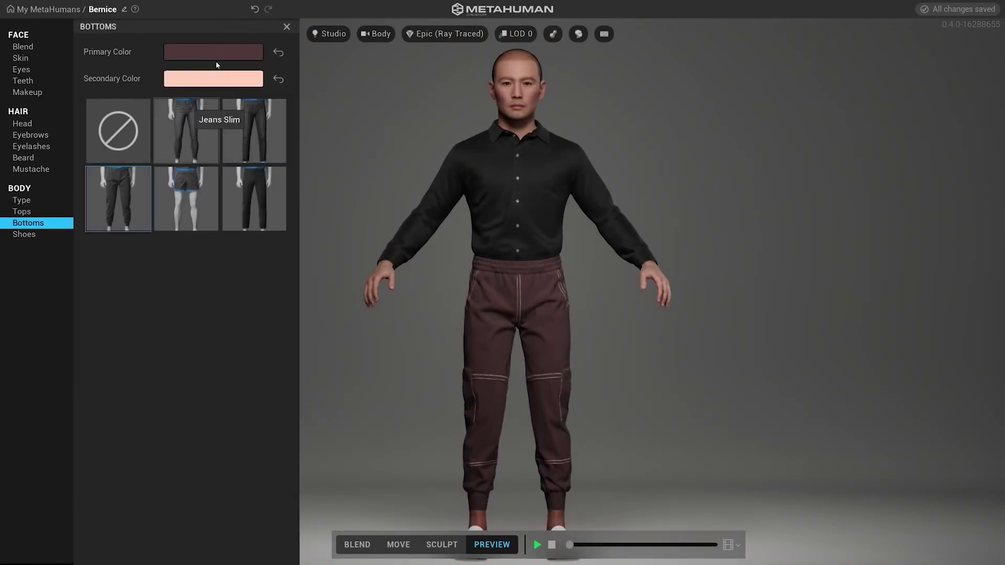
Step: Set the pants' secondary color to saturation 0.15 and value 0.19, and lower the primary color's saturation
{"action": "left_click", "coordinate": [217, 78]}
{"action": "left_click", "coordinate": [204, 222]}
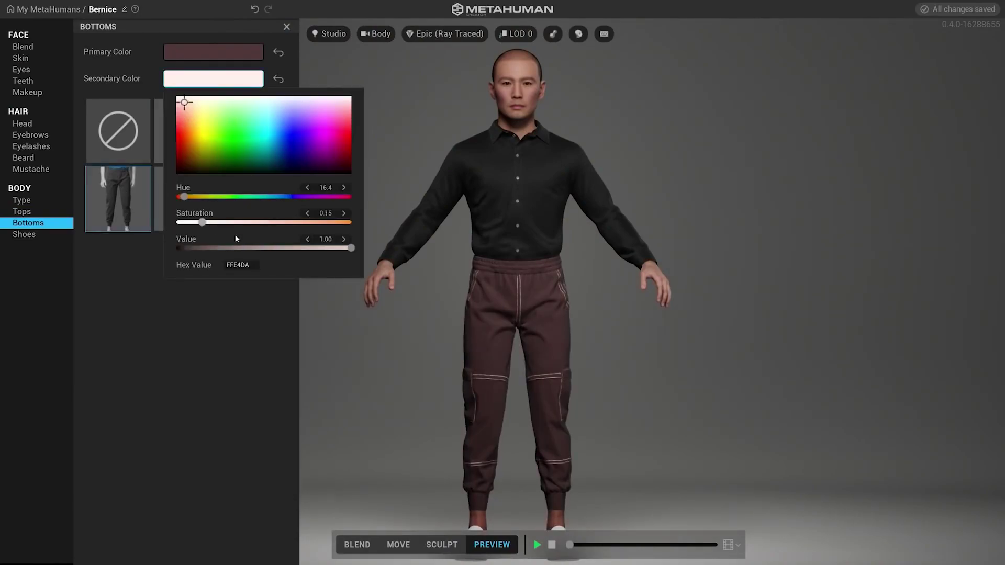
{"action": "left_click_drag", "start_coordinate": [351, 247], "coordinate": [209, 248]}
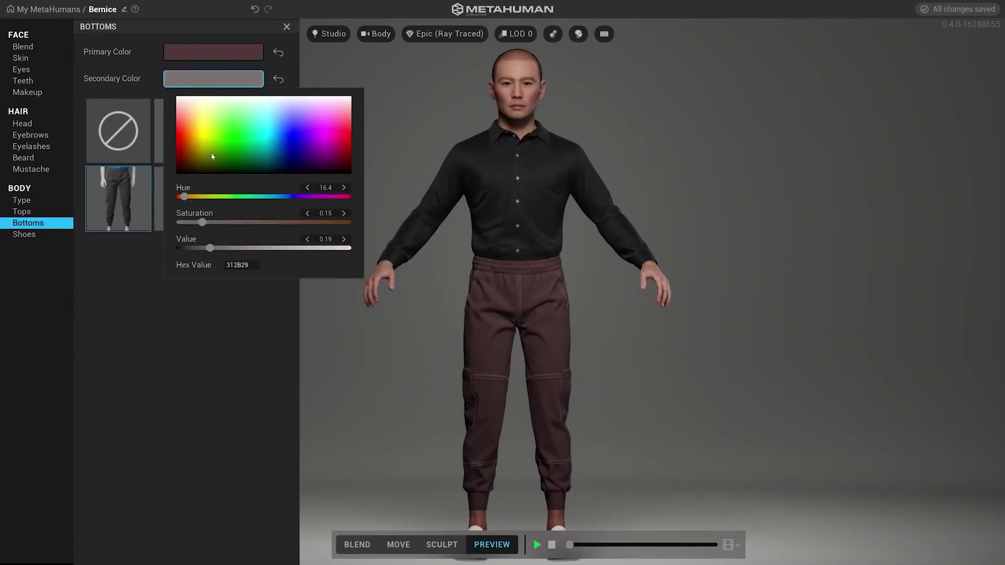
{"action": "left_click", "coordinate": [212, 53]}
{"action": "left_click_drag", "start_coordinate": [215, 197], "coordinate": [202, 196]}
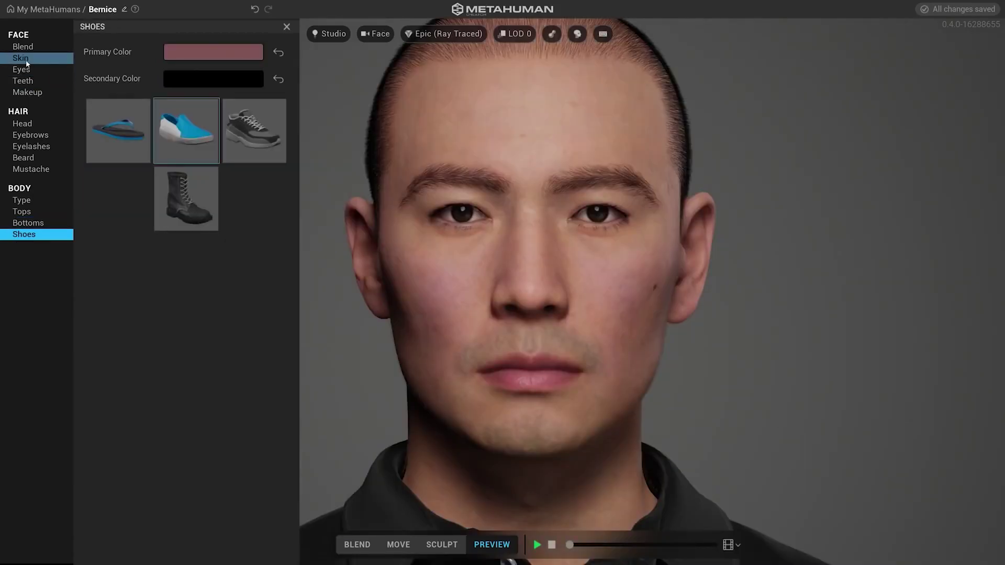
Step: Add the first freckle pattern to the skin and reduce its density to 0.27 and strength to 0.20
{"action": "left_click", "coordinate": [23, 58]}
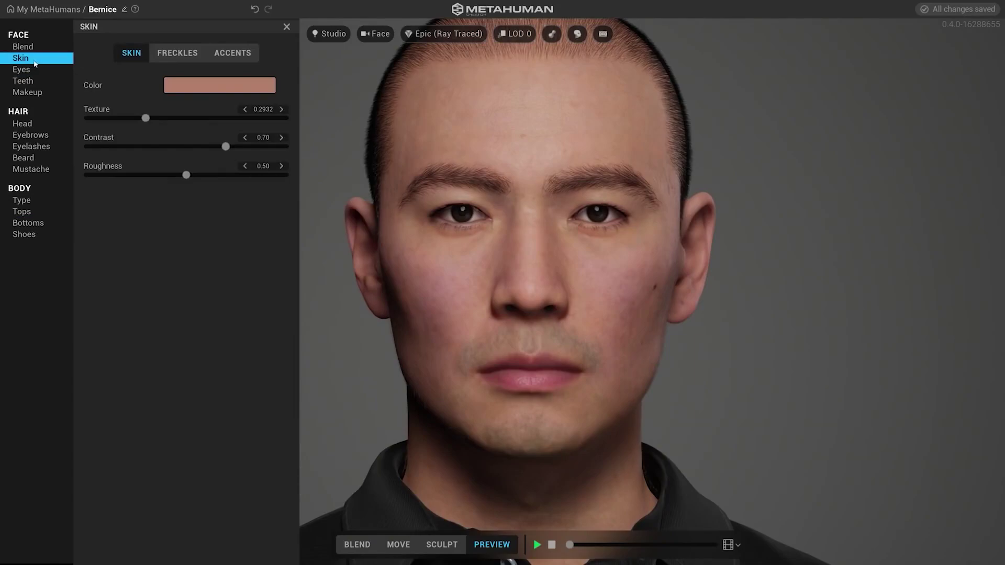
{"action": "left_click", "coordinate": [177, 54]}
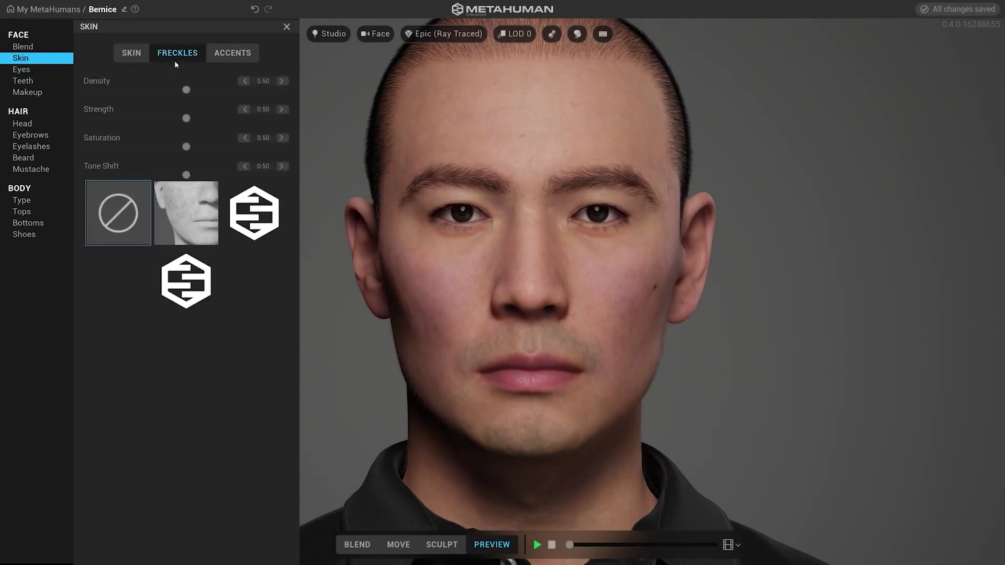
{"action": "left_click", "coordinate": [186, 218]}
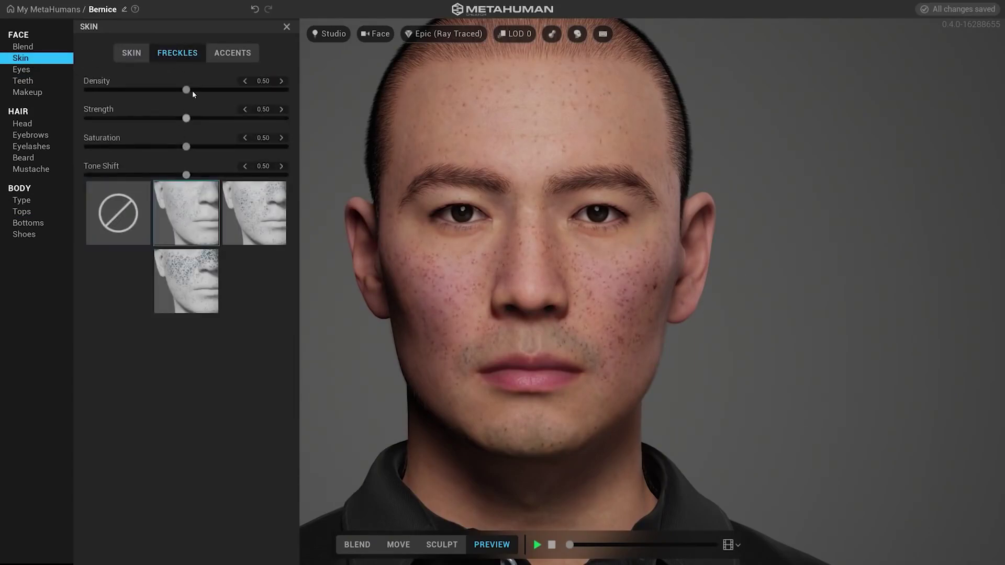
{"action": "scroll", "coordinate": [501, 306], "scroll_direction": "up", "scroll_amount": 5}
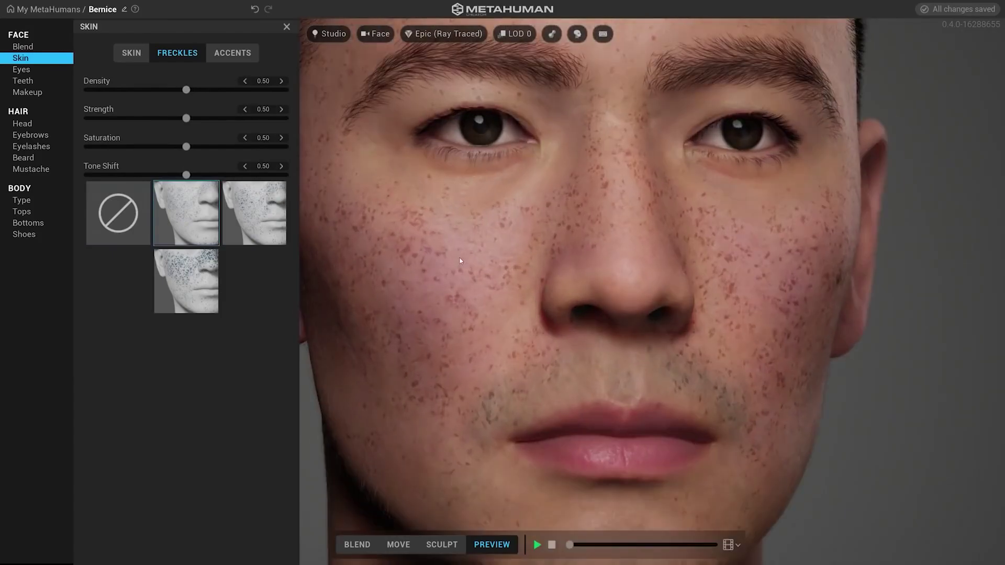
{"action": "mouse_move", "coordinate": [187, 91]}
{"action": "left_mouse_down"}
{"action": "mouse_move", "coordinate": [157, 89]}
{"action": "mouse_move", "coordinate": [169, 90]}
{"action": "left_mouse_up"}
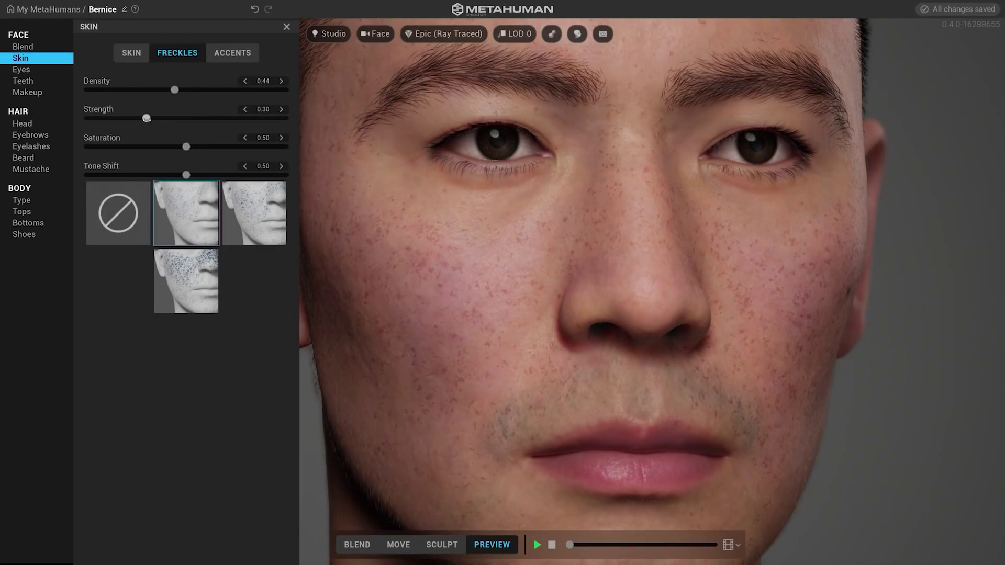
{"action": "left_click_drag", "start_coordinate": [171, 90], "coordinate": [114, 117]}
{"action": "scroll", "coordinate": [586, 287], "scroll_direction": "down", "scroll_amount": 6}
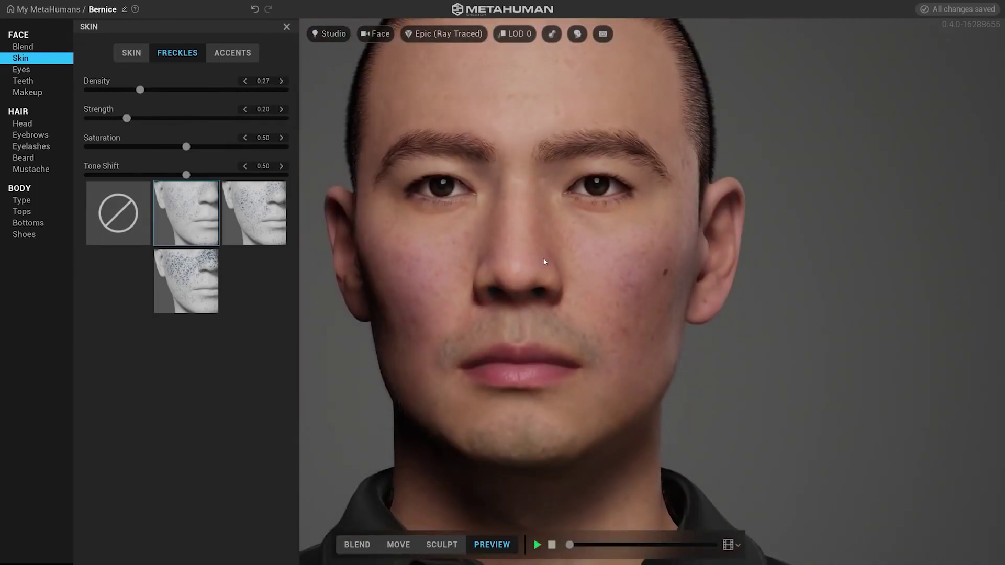
{"action": "scroll", "coordinate": [550, 264], "scroll_direction": "down", "scroll_amount": 2}
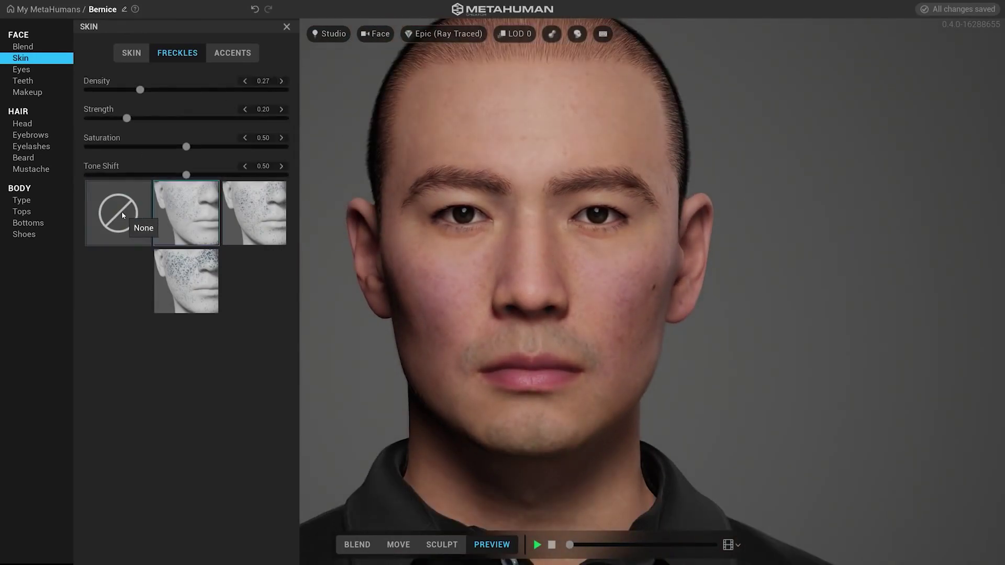
Step: Switch to the second freckle pattern and fine-tune its density
{"action": "left_click", "coordinate": [241, 220]}
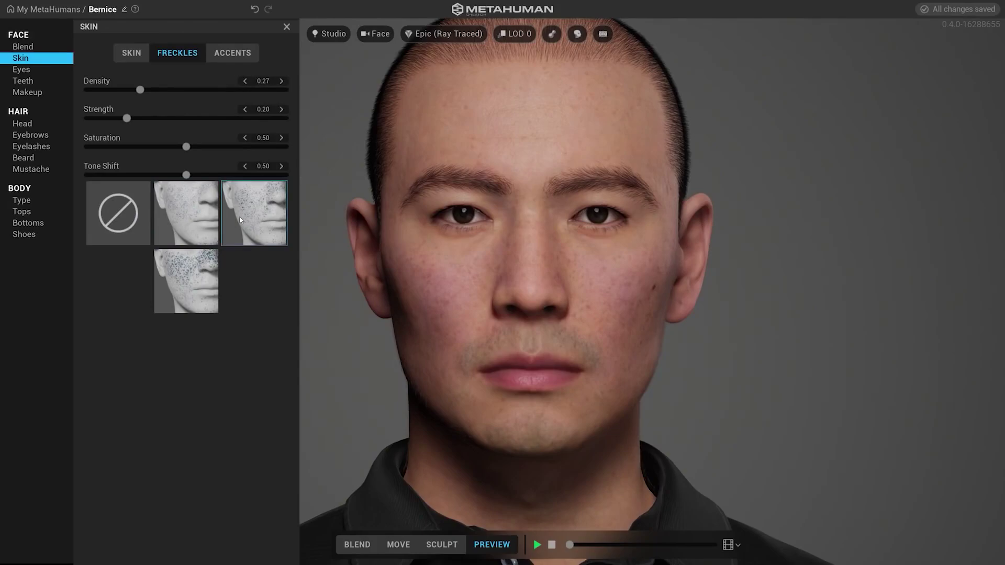
{"action": "left_click_drag", "start_coordinate": [121, 89], "coordinate": [129, 90]}
{"action": "left_click", "coordinate": [131, 53]}
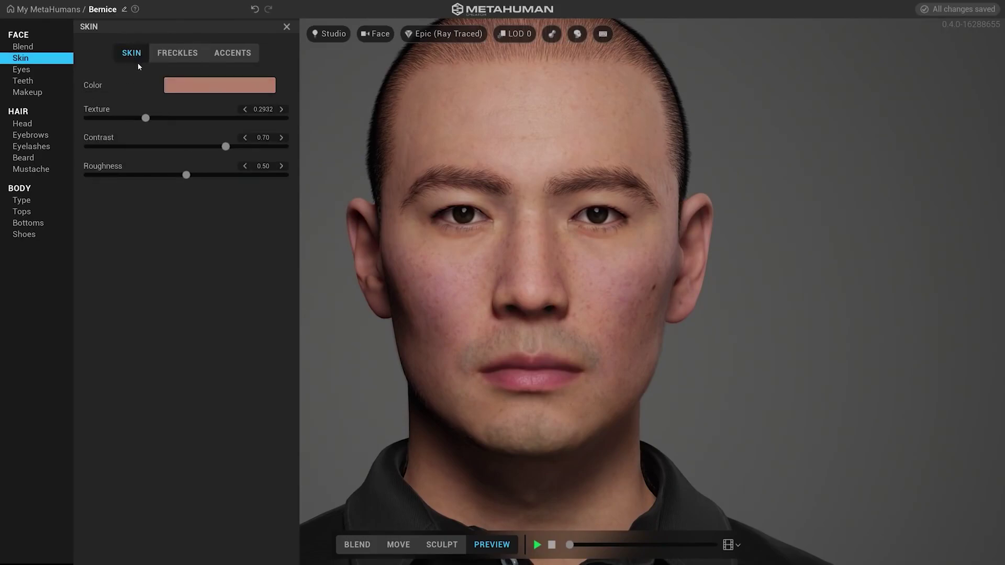
Step: Set the under-eye skin accent to redness about 0.15, saturation -0.41 and lightness -0.34
{"action": "left_click", "coordinate": [230, 54]}
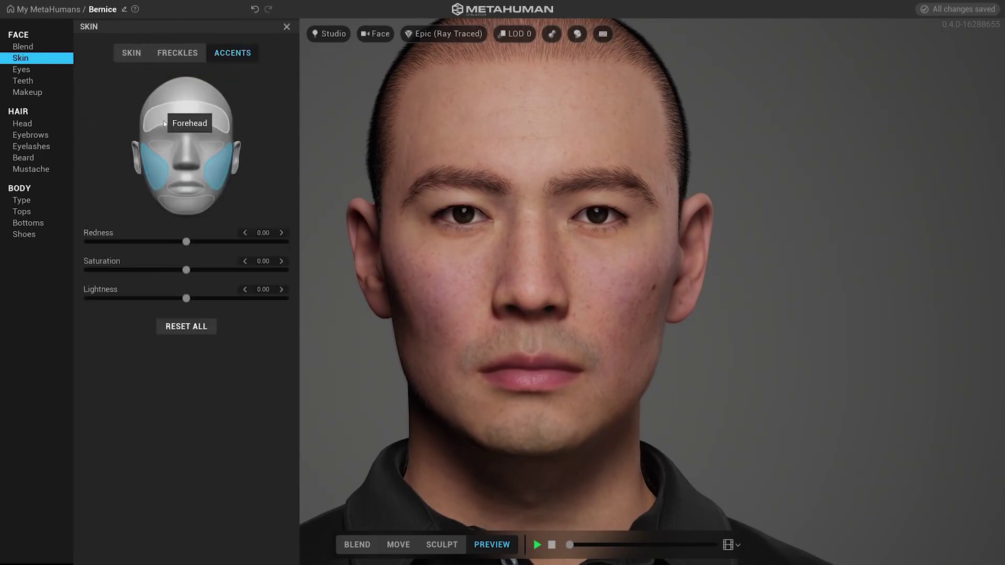
{"action": "left_click", "coordinate": [160, 147]}
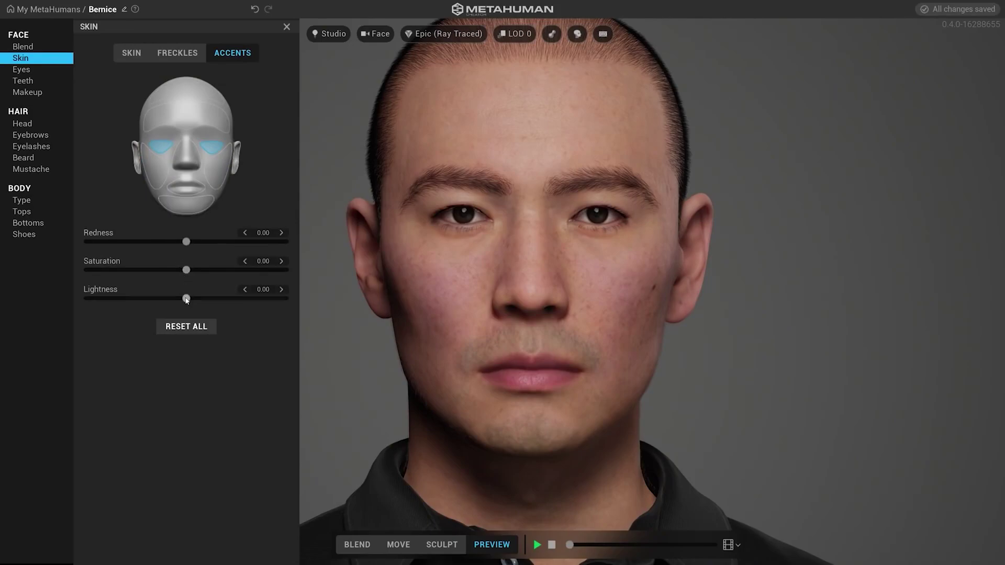
{"action": "left_click_drag", "start_coordinate": [186, 298], "coordinate": [119, 299]}
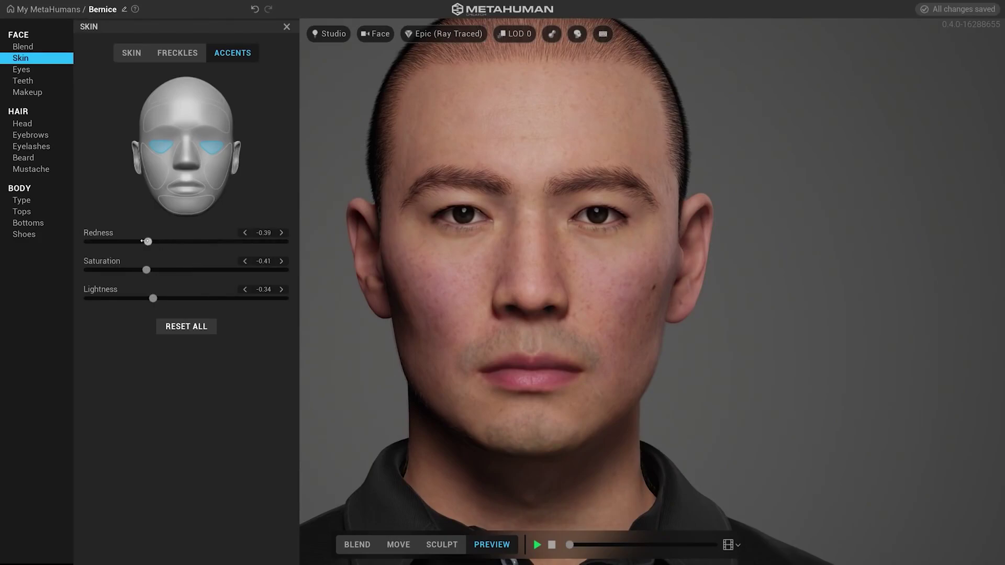
{"action": "left_click_drag", "start_coordinate": [142, 240], "coordinate": [209, 245]}
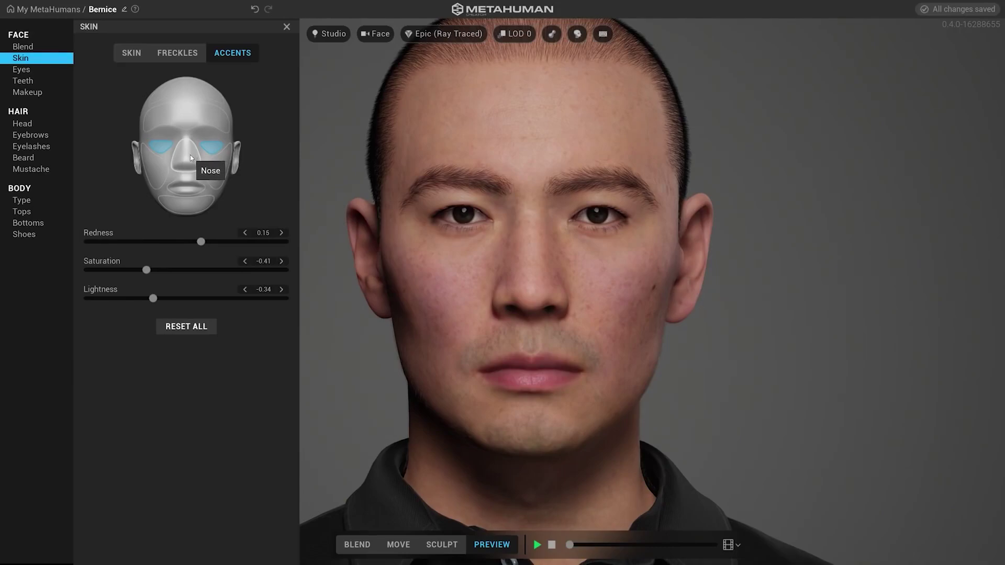
{"action": "scroll", "coordinate": [550, 314], "scroll_direction": "down", "scroll_amount": 2}
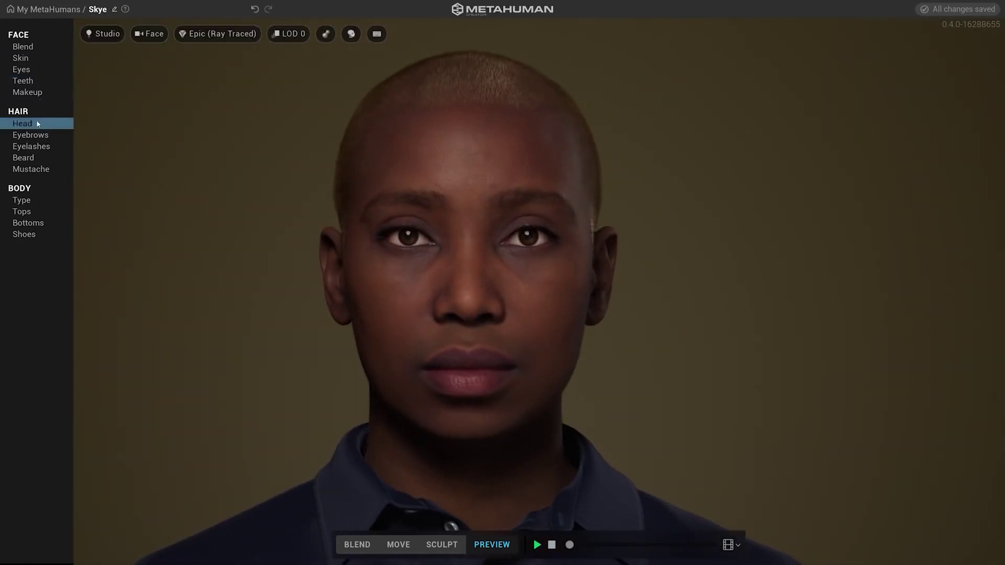
Step: Give Skye a short cropped hairstyle in a near-black color and apply Medium Dense Eyebrows
{"action": "left_click", "coordinate": [38, 124]}
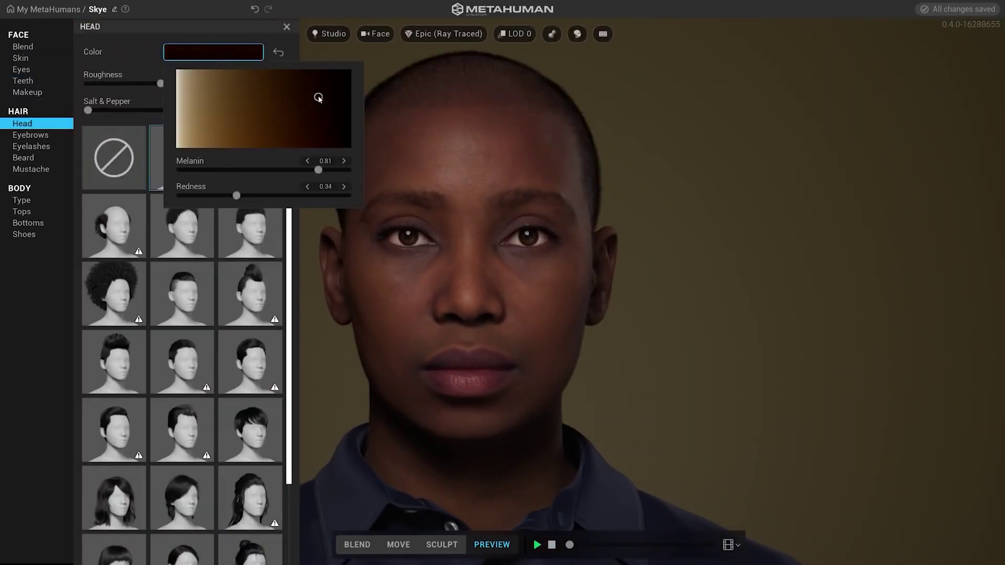
{"action": "left_click", "coordinate": [181, 356]}
{"action": "left_click", "coordinate": [30, 135]}
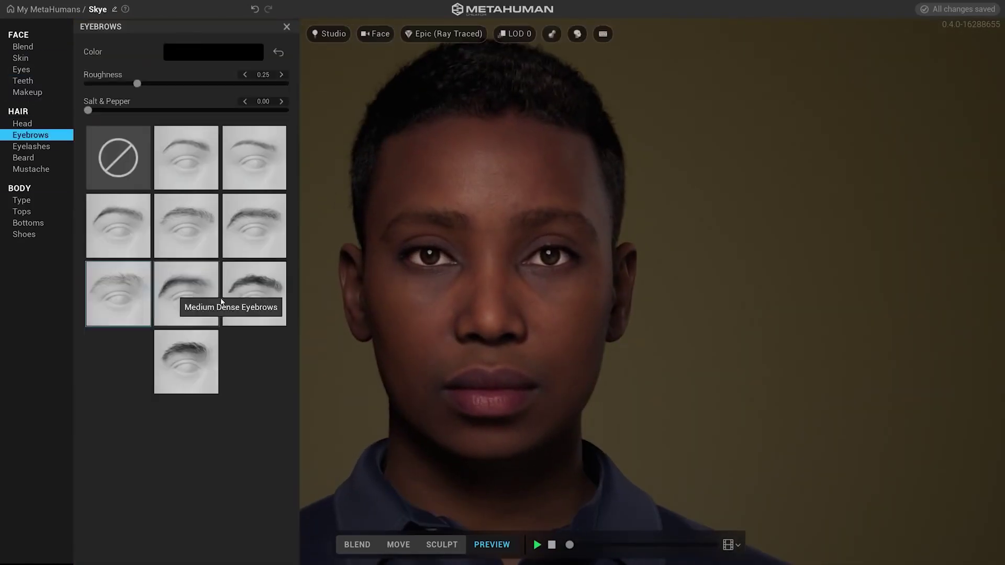
{"action": "left_click", "coordinate": [181, 291]}
Step: Sculpt Skye's ears symmetrically, pulling the upper and middle outer edges outward and tucking the earlobes up and inward
{"action": "left_click", "coordinate": [441, 544]}
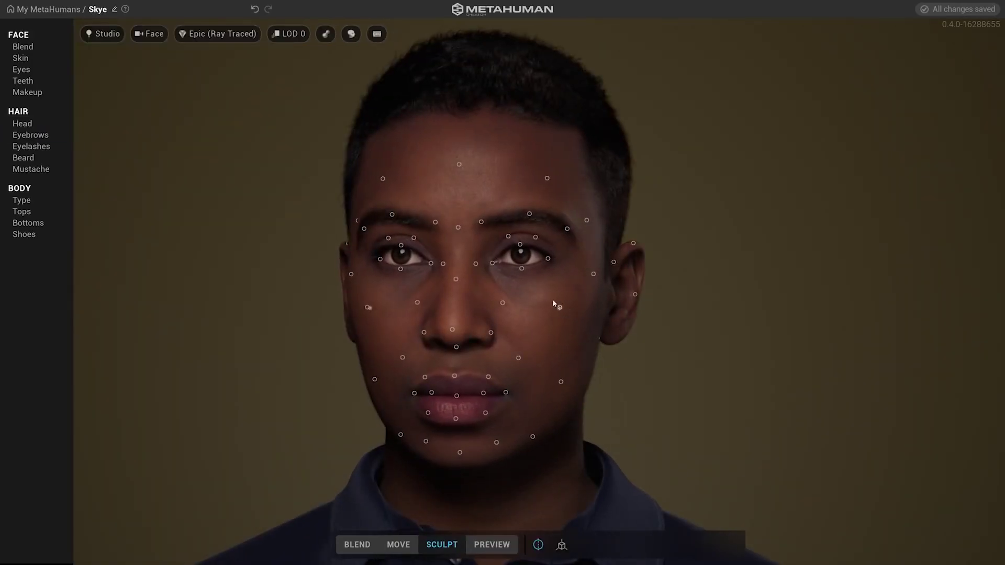
{"action": "left_click_drag", "start_coordinate": [522, 269], "coordinate": [519, 265]}
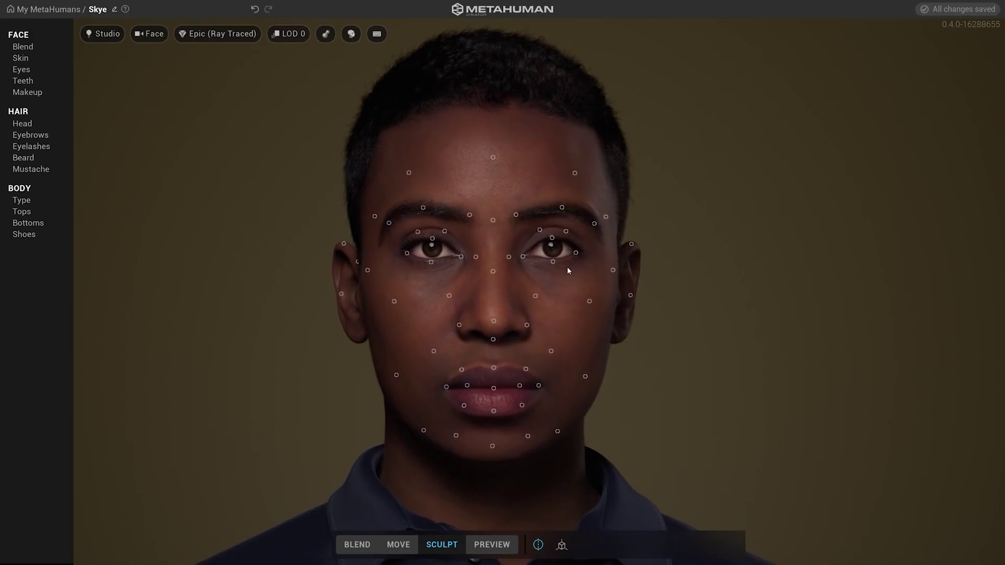
{"action": "left_click_drag", "start_coordinate": [339, 244], "coordinate": [338, 241]}
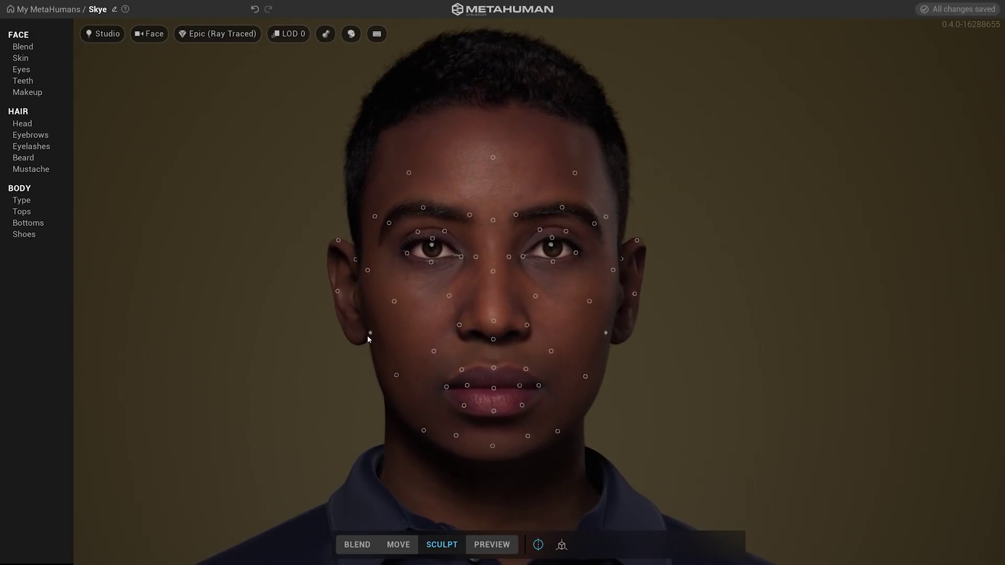
{"action": "left_click_drag", "start_coordinate": [369, 336], "coordinate": [380, 327]}
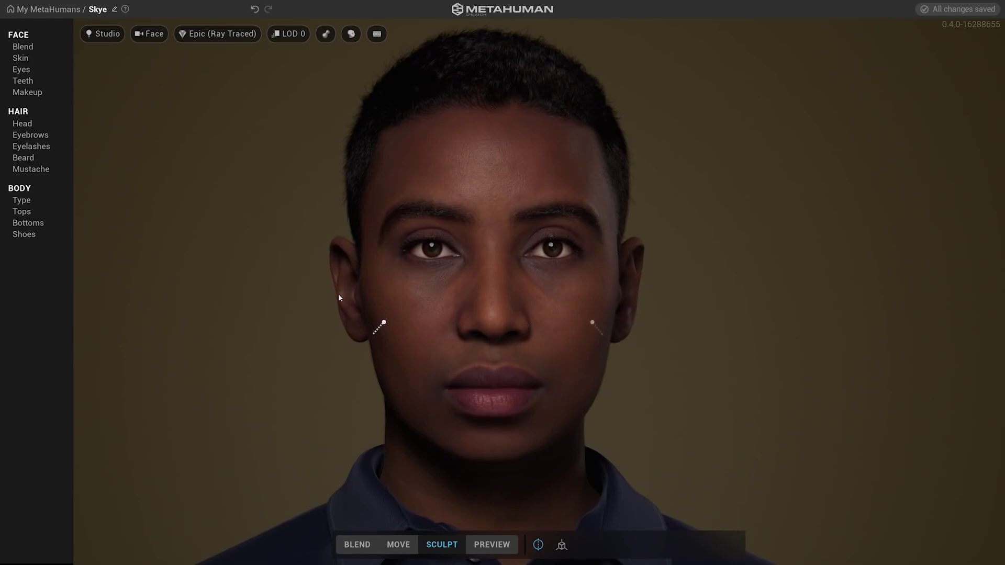
{"action": "left_click_drag", "start_coordinate": [332, 292], "coordinate": [332, 293]}
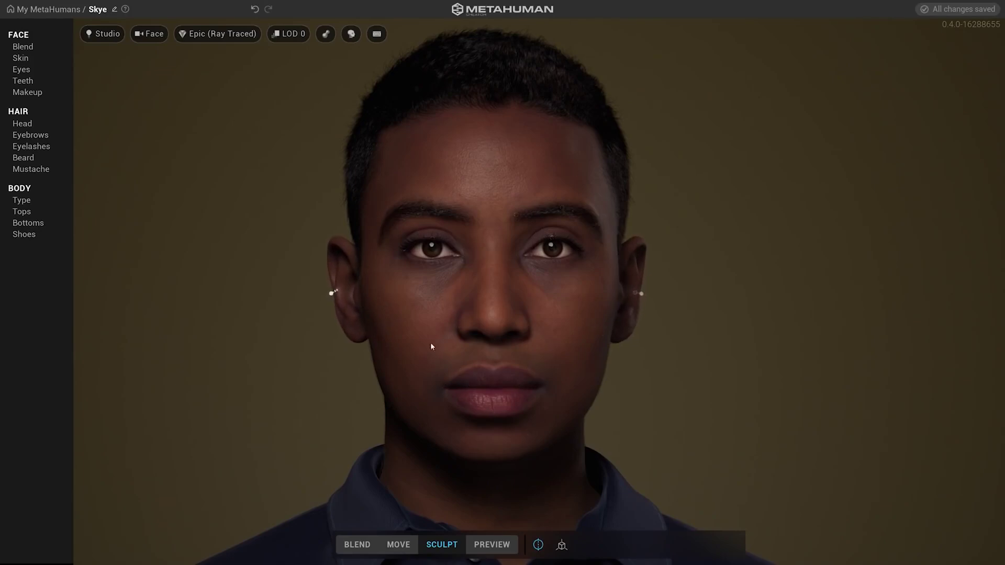
Step: Sculpt Skye's nostrils and, in profile, push the lips back toward the face
{"action": "middle_click_drag", "start_coordinate": [473, 418], "coordinate": [460, 334]}
{"action": "left_click_drag", "start_coordinate": [646, 306], "coordinate": [393, 351]}
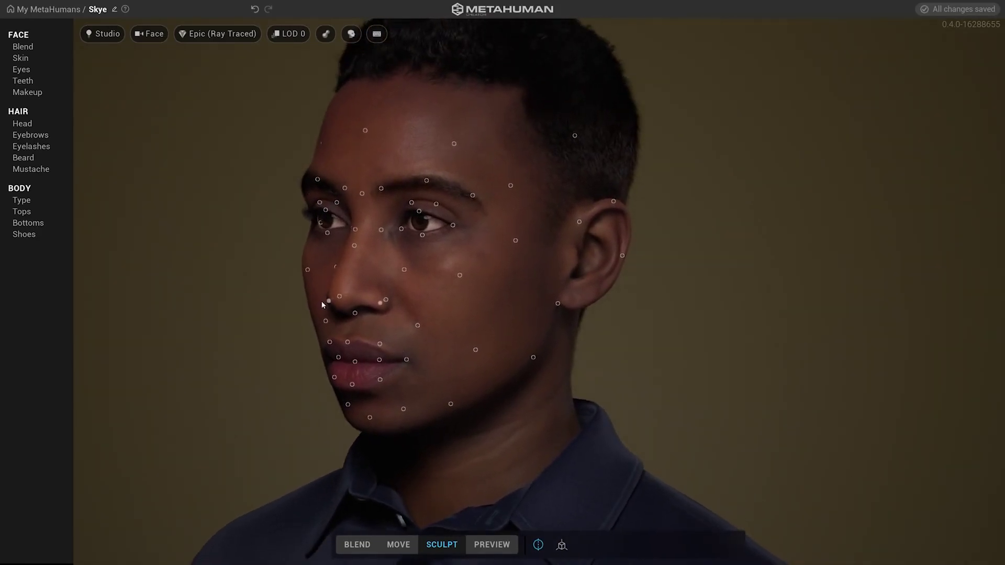
{"action": "left_click_drag", "start_coordinate": [321, 300], "coordinate": [460, 288]}
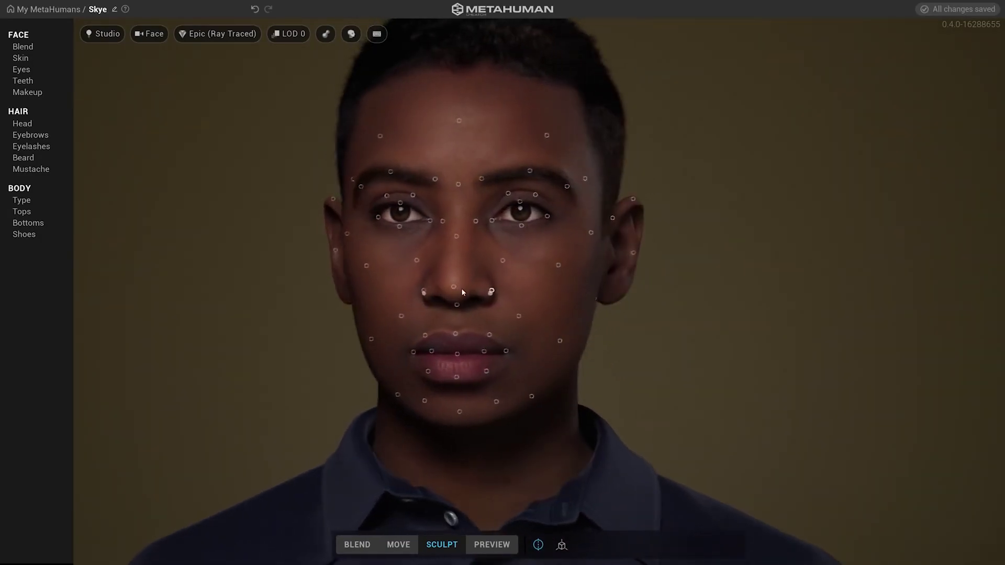
{"action": "left_click_drag", "start_coordinate": [378, 330], "coordinate": [534, 336]}
{"action": "left_click_drag", "start_coordinate": [643, 335], "coordinate": [807, 336]}
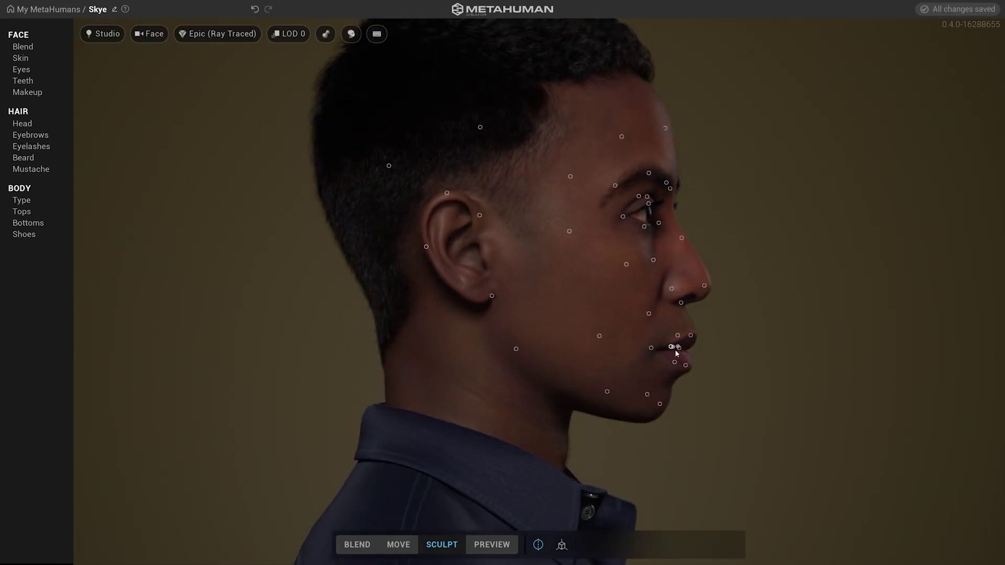
{"action": "left_click_drag", "start_coordinate": [674, 350], "coordinate": [660, 350]}
{"action": "left_click_drag", "start_coordinate": [751, 358], "coordinate": [388, 349]}
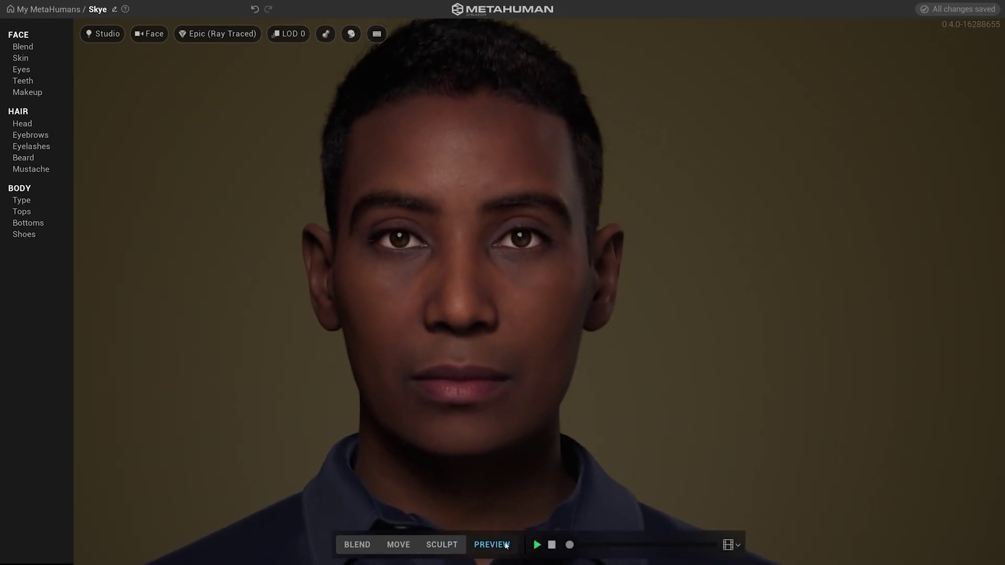
Step: Widen Skye's chin symmetrically by sculpting its sides outward and slightly down, and check the face in profile and preview
{"action": "left_click", "coordinate": [442, 545]}
{"action": "left_click", "coordinate": [398, 544]}
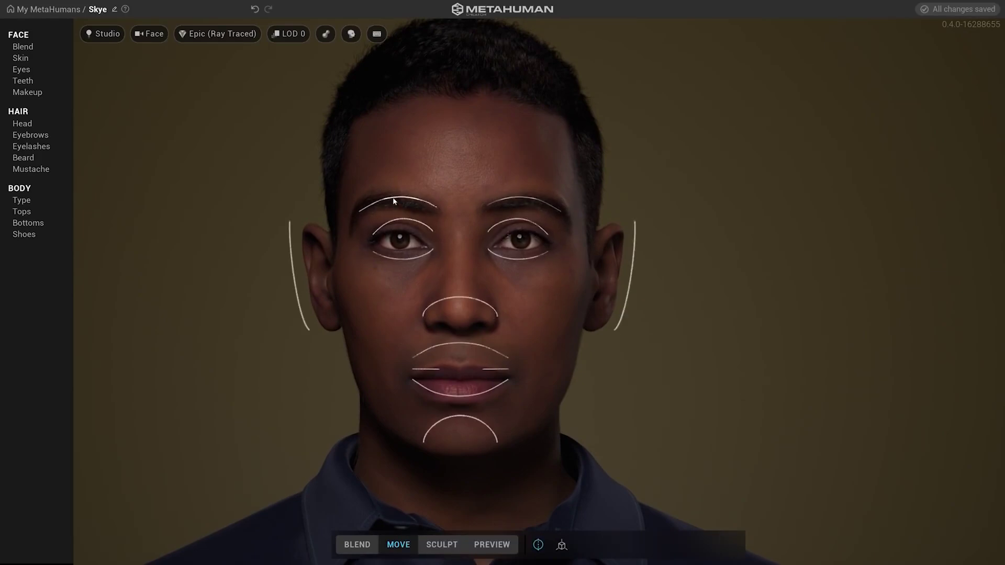
{"action": "mouse_move", "coordinate": [390, 205]}
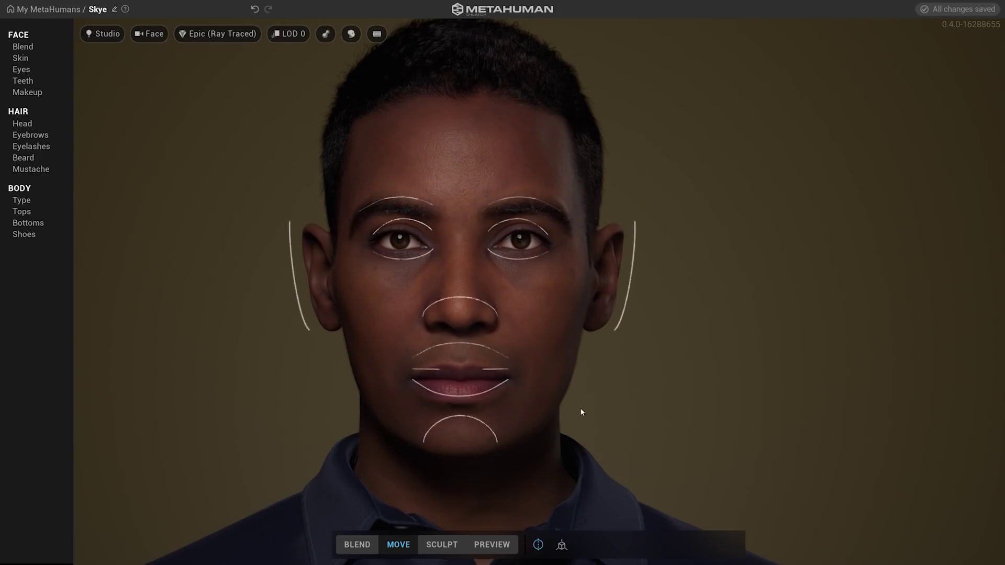
{"action": "middle_click_drag", "start_coordinate": [580, 410], "coordinate": [506, 384]}
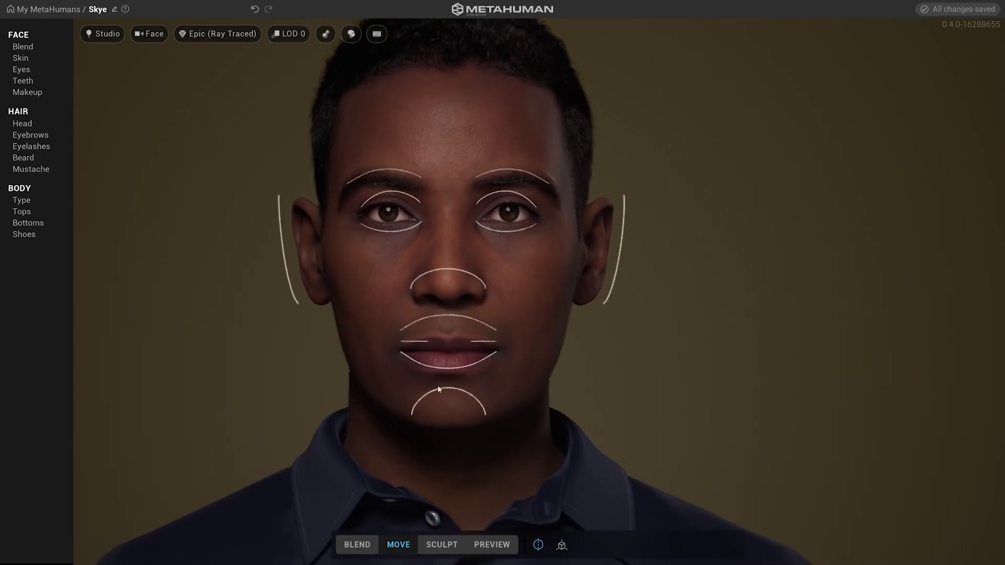
{"action": "left_click", "coordinate": [442, 545]}
{"action": "left_click_drag", "start_coordinate": [411, 407], "coordinate": [391, 417]}
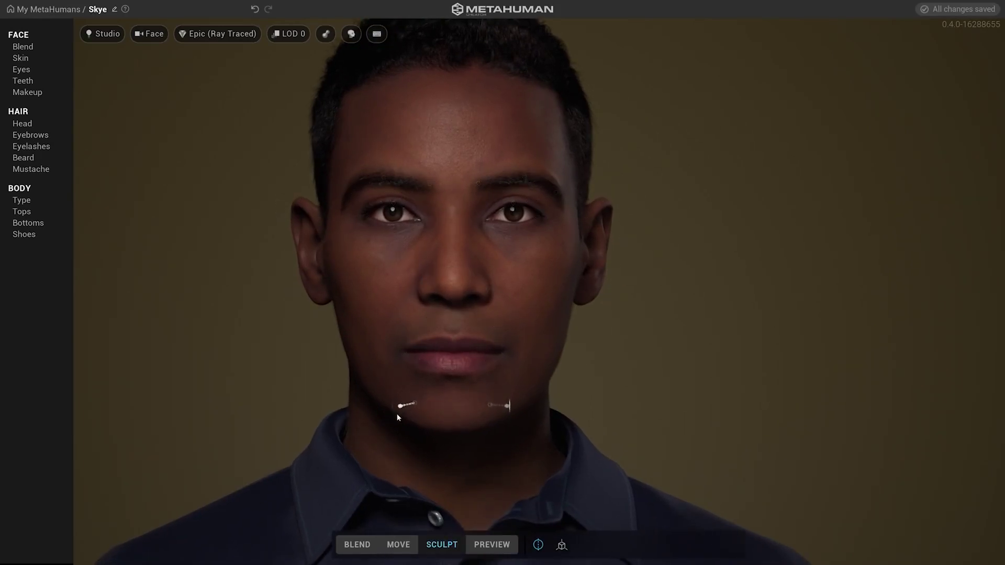
{"action": "mouse_move", "coordinate": [518, 333]}
{"action": "left_mouse_down"}
{"action": "mouse_move", "coordinate": [522, 349]}
{"action": "mouse_move", "coordinate": [231, 341]}
{"action": "left_mouse_up"}
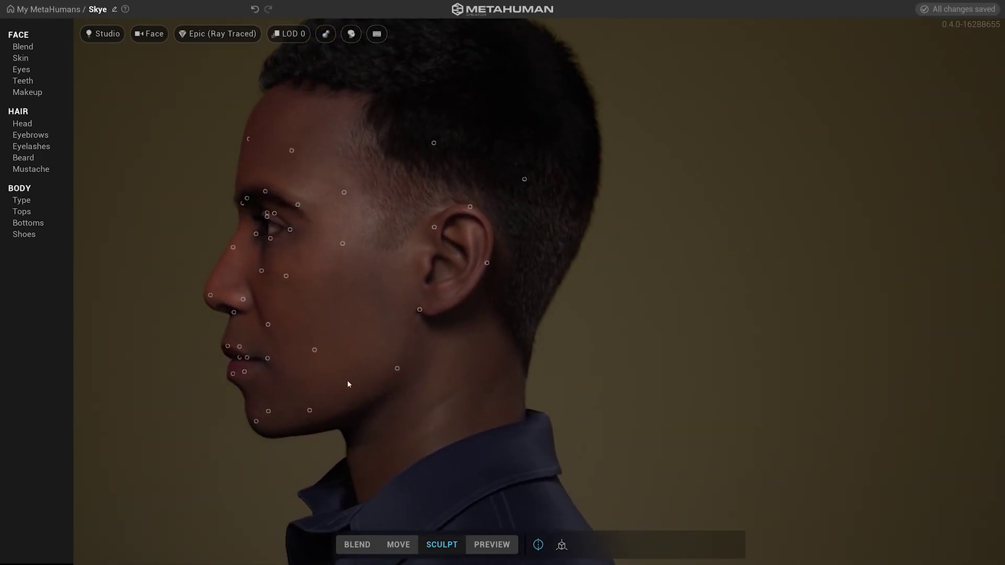
{"action": "left_click_drag", "start_coordinate": [347, 381], "coordinate": [696, 367]}
{"action": "left_click", "coordinate": [491, 544]}
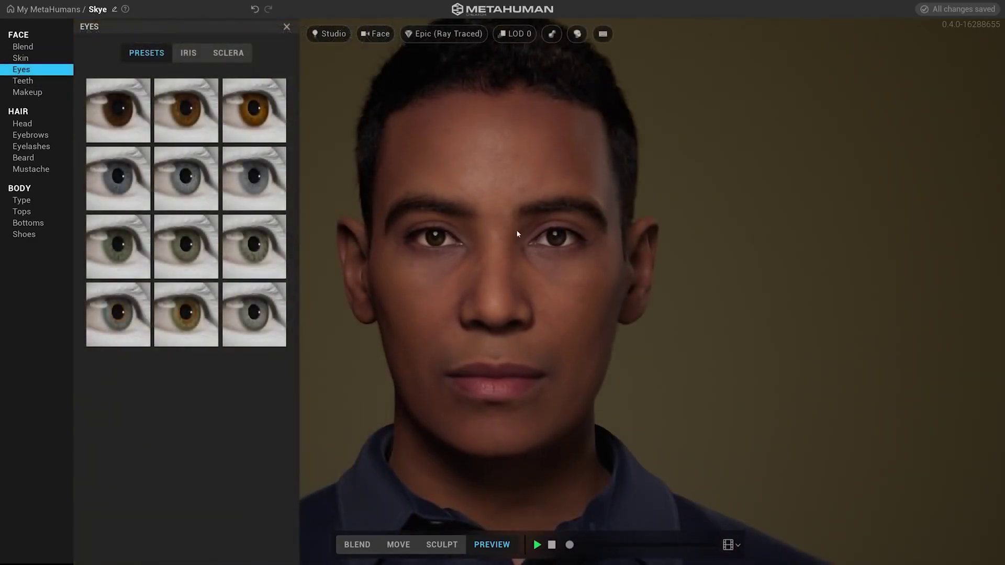
Step: Compare several light-colored eye presets on Skye and apply the blue-gray preset with the brownish center
{"action": "scroll", "coordinate": [517, 232], "scroll_direction": "up", "scroll_amount": 4}
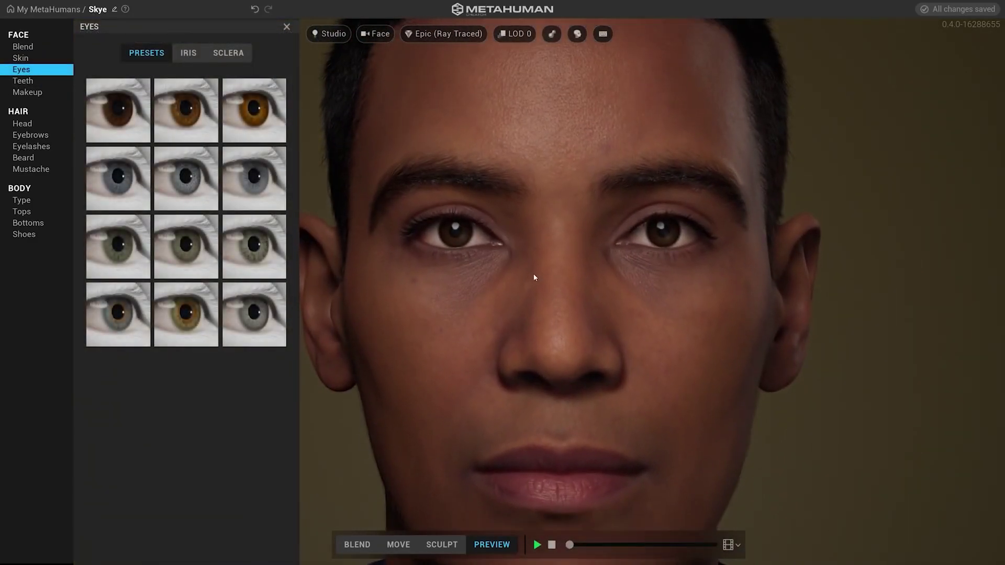
{"action": "left_click", "coordinate": [184, 309]}
{"action": "scroll", "coordinate": [517, 310], "scroll_direction": "down", "scroll_amount": 4}
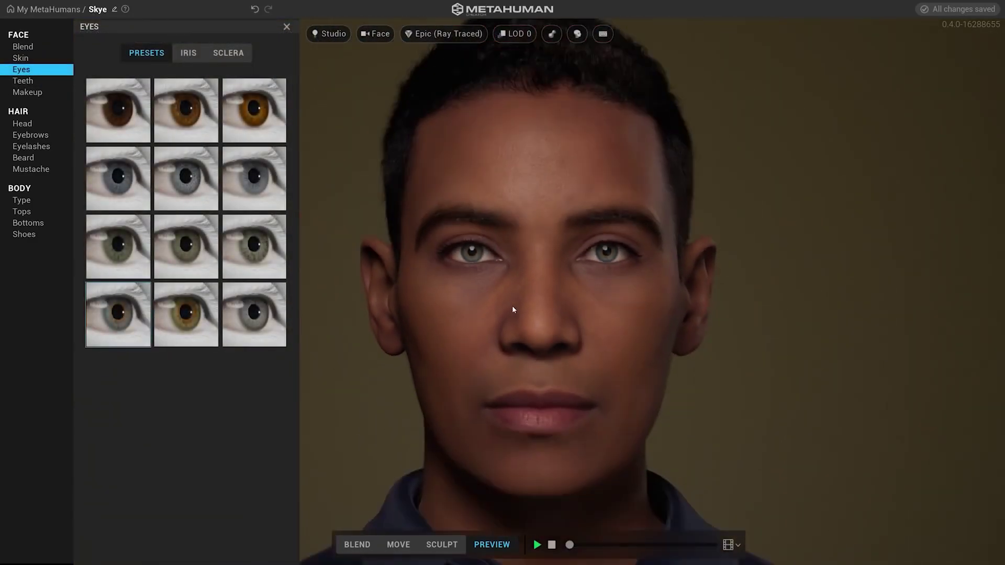
{"action": "left_click", "coordinate": [205, 263]}
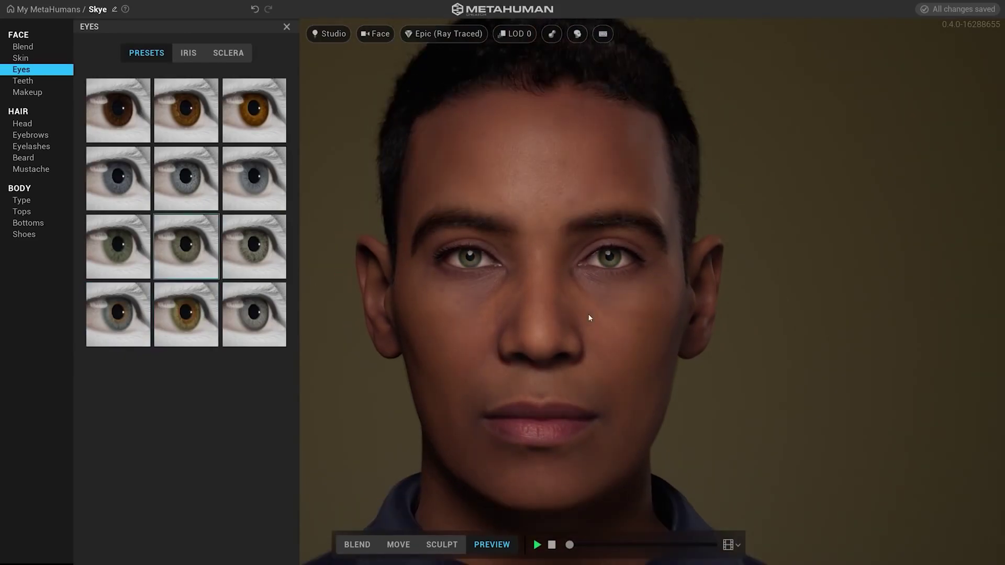
{"action": "left_click", "coordinate": [271, 253]}
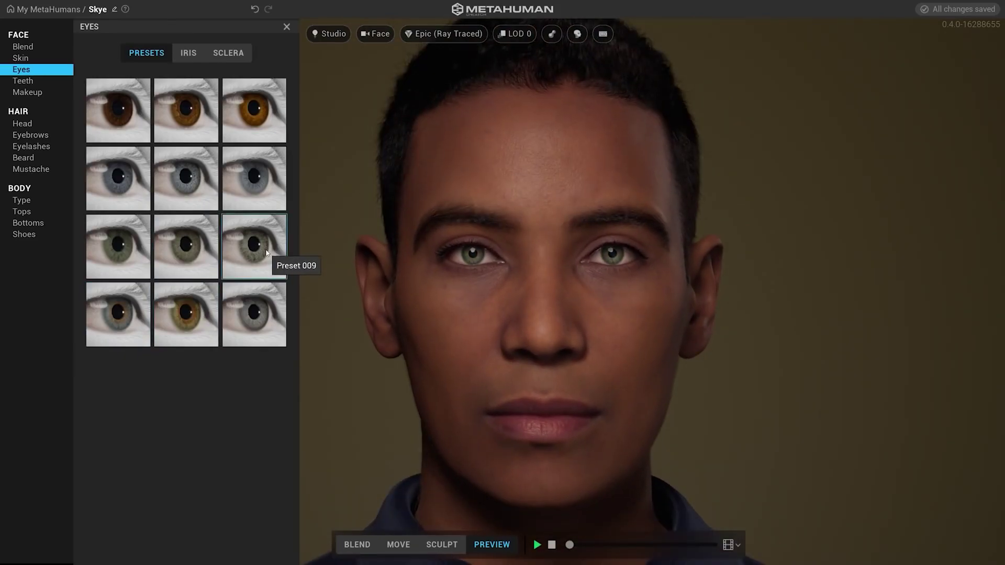
{"action": "left_click", "coordinate": [124, 316]}
Step: Apply the third iris pattern in the first row to both eyes and set the color balance to 0.47
{"action": "left_click", "coordinate": [189, 53]}
{"action": "scroll", "coordinate": [484, 280], "scroll_direction": "up", "scroll_amount": 5}
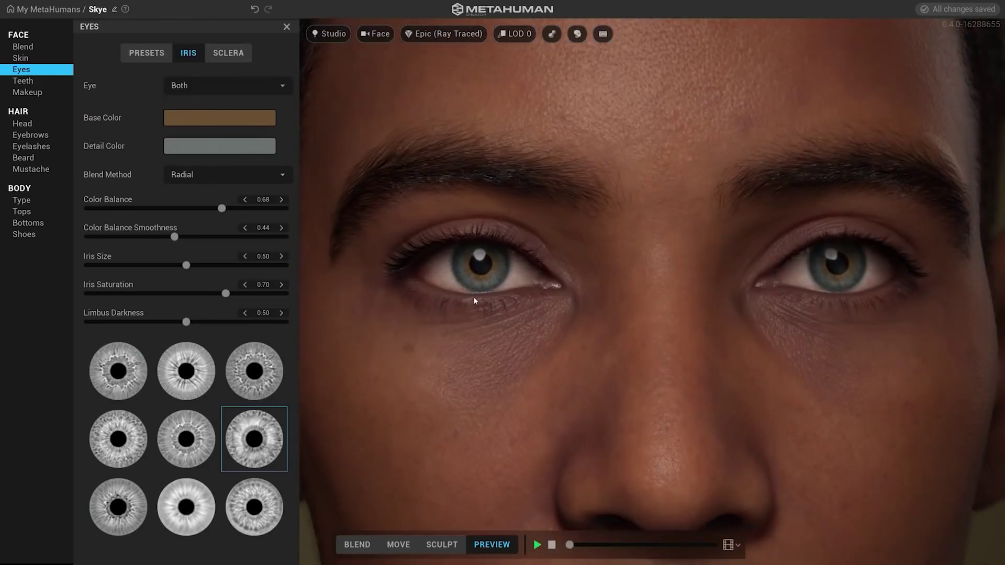
{"action": "middle_click_drag", "start_coordinate": [474, 298], "coordinate": [570, 297]}
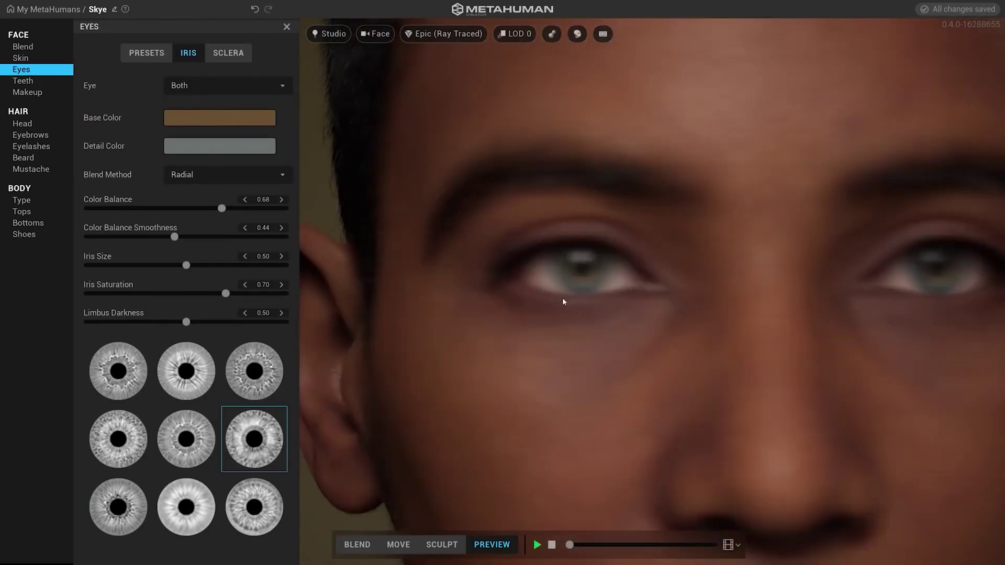
{"action": "left_click_drag", "start_coordinate": [518, 301], "coordinate": [503, 300]}
{"action": "scroll", "coordinate": [503, 296], "scroll_direction": "down", "scroll_amount": 2}
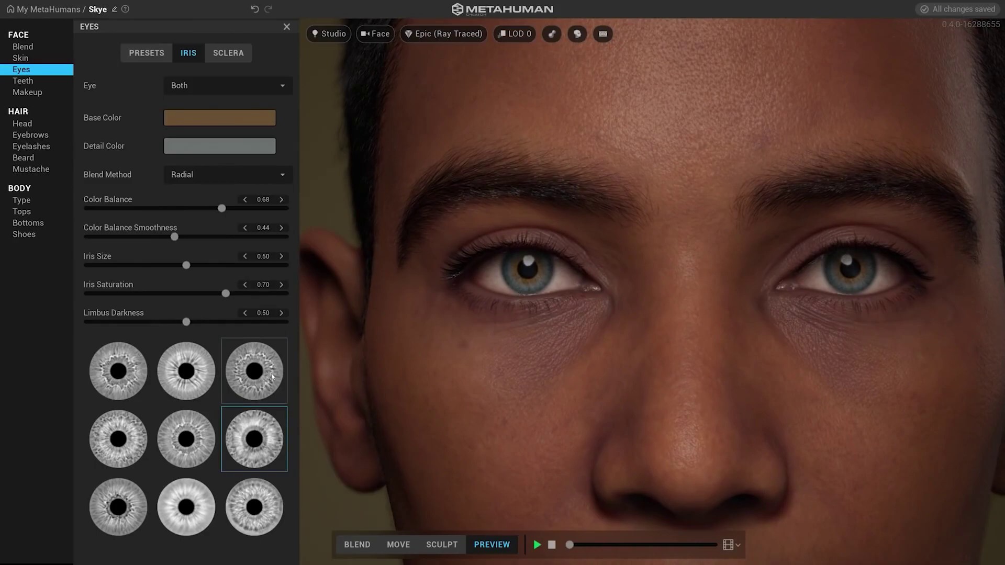
{"action": "left_click", "coordinate": [254, 374]}
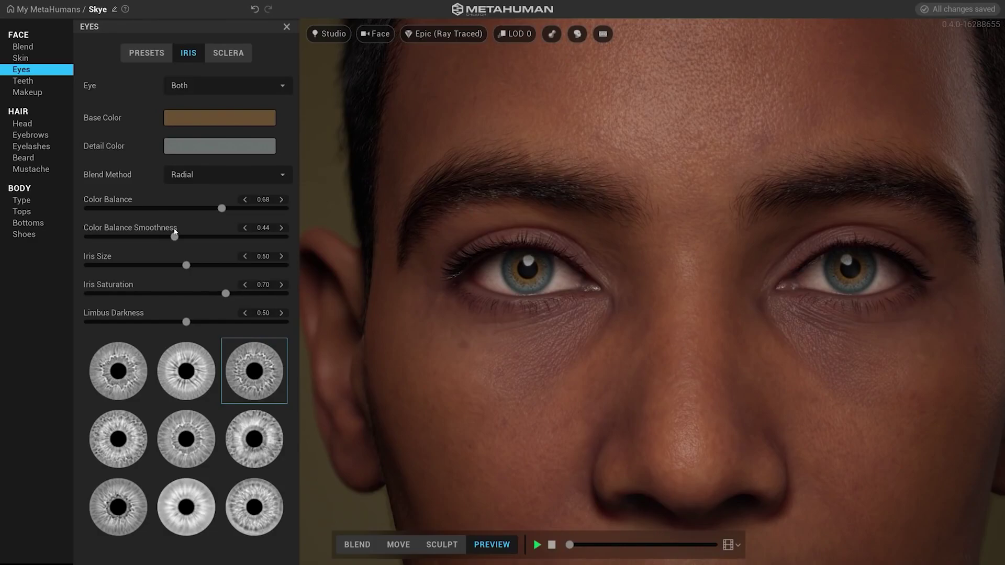
{"action": "left_click_drag", "start_coordinate": [217, 209], "coordinate": [181, 220]}
Step: Try the Structural iris blend method with different color balances, and return to Radial with color balance at 0.48
{"action": "left_click", "coordinate": [195, 174]}
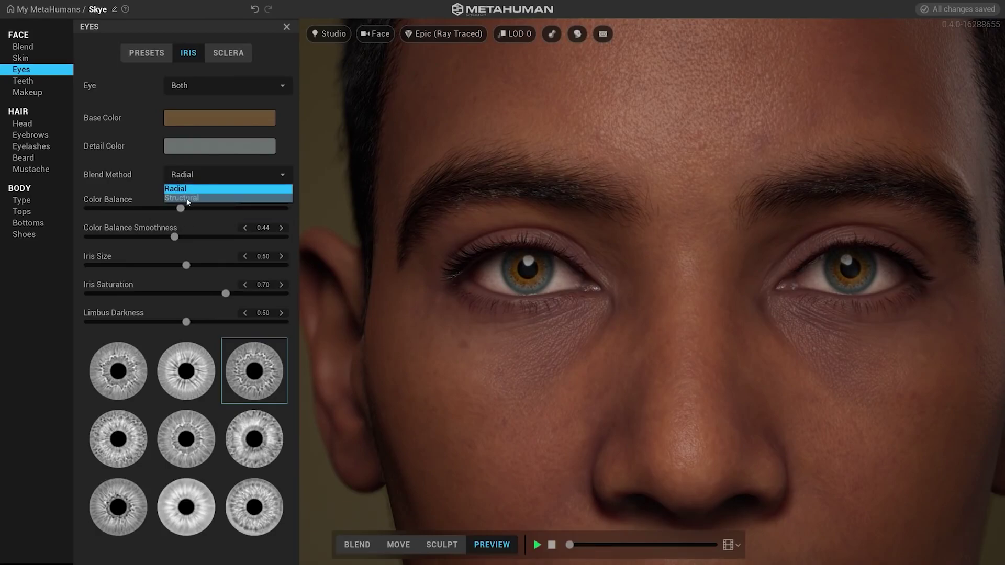
{"action": "left_click", "coordinate": [186, 198]}
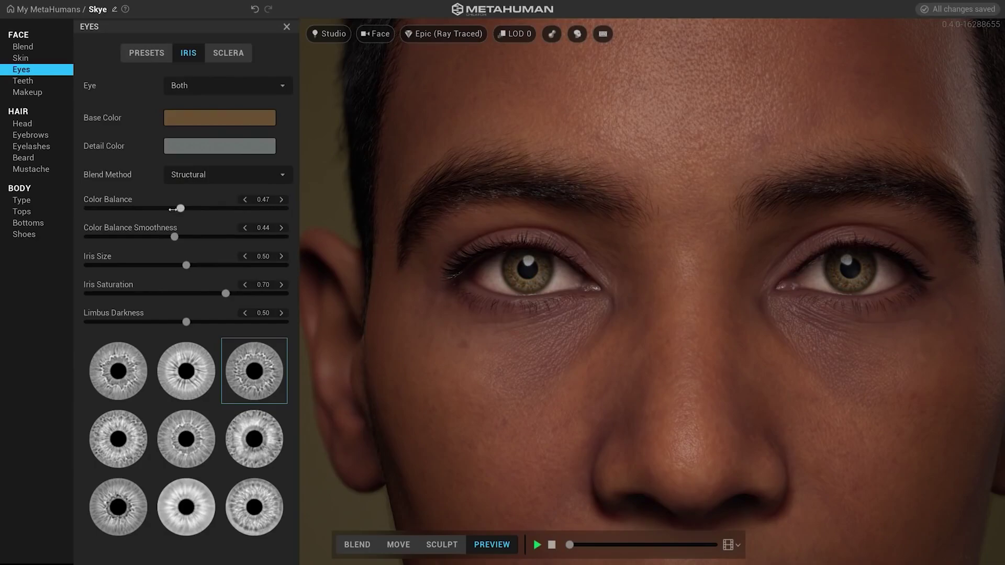
{"action": "left_click_drag", "start_coordinate": [173, 209], "coordinate": [100, 208]}
{"action": "mouse_move", "coordinate": [170, 209]}
{"action": "left_mouse_down"}
{"action": "mouse_move", "coordinate": [256, 209]}
{"action": "mouse_move", "coordinate": [178, 208]}
{"action": "left_mouse_up"}
{"action": "left_click", "coordinate": [194, 177]}
{"action": "left_click", "coordinate": [187, 193]}
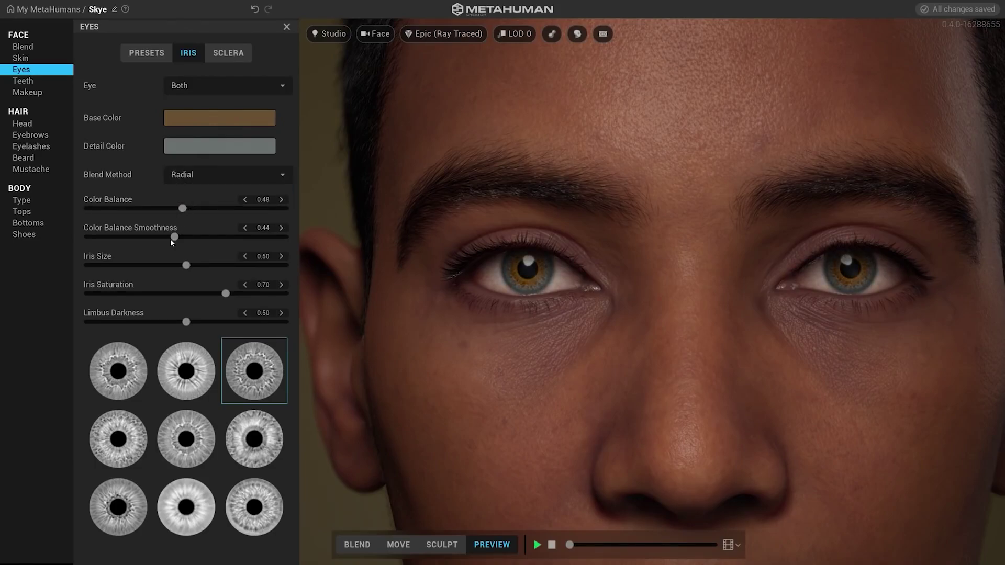
Step: Raise the iris color balance smoothness to about 0.91
{"action": "left_click_drag", "start_coordinate": [175, 238], "coordinate": [261, 236]}
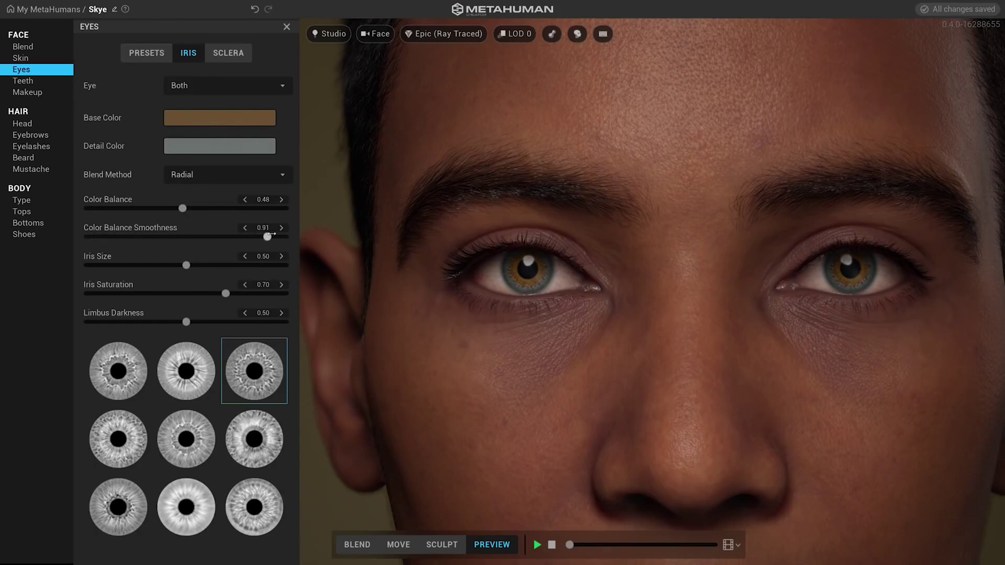